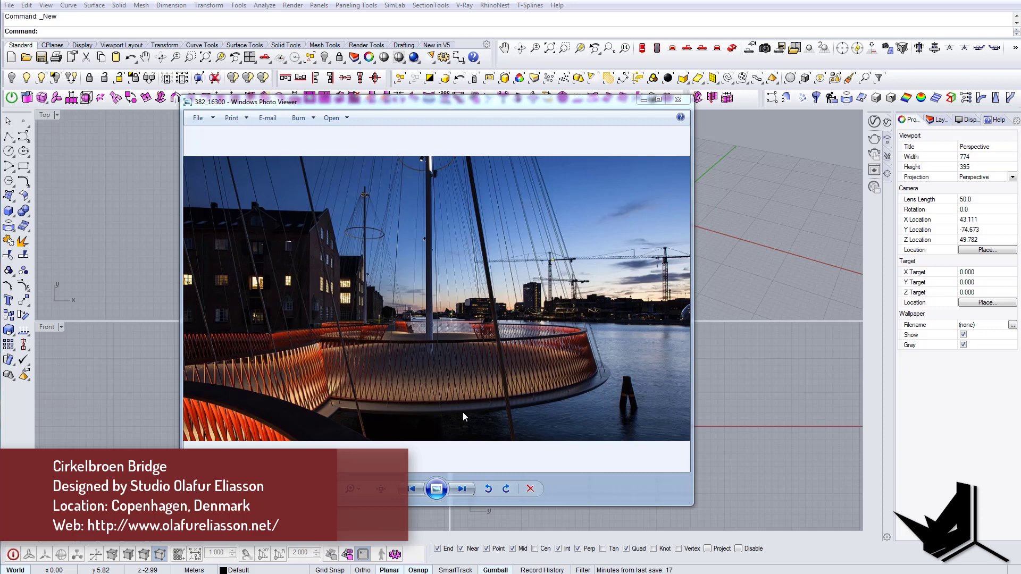
Step: Look through the reference photos of the Cirkelbroen Bridge, examining its circular decks, railings, masts and piers
left_click(464, 490)
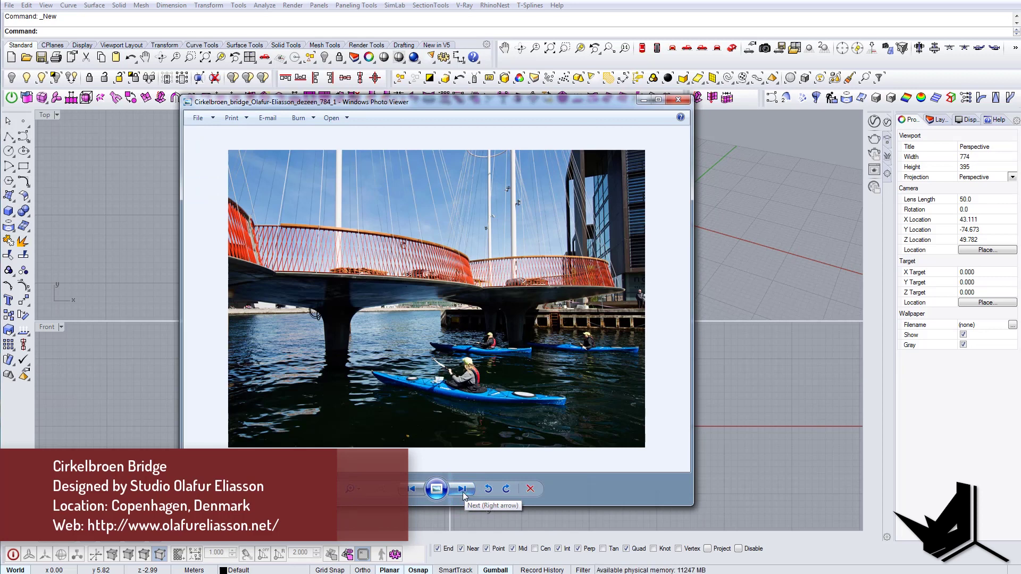
left_click(462, 490)
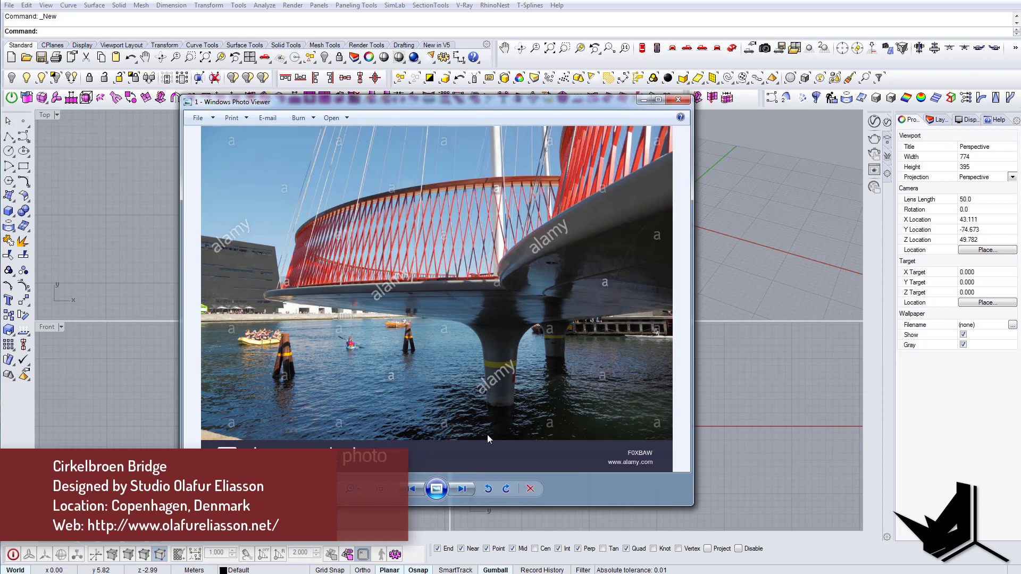
left_click(462, 491)
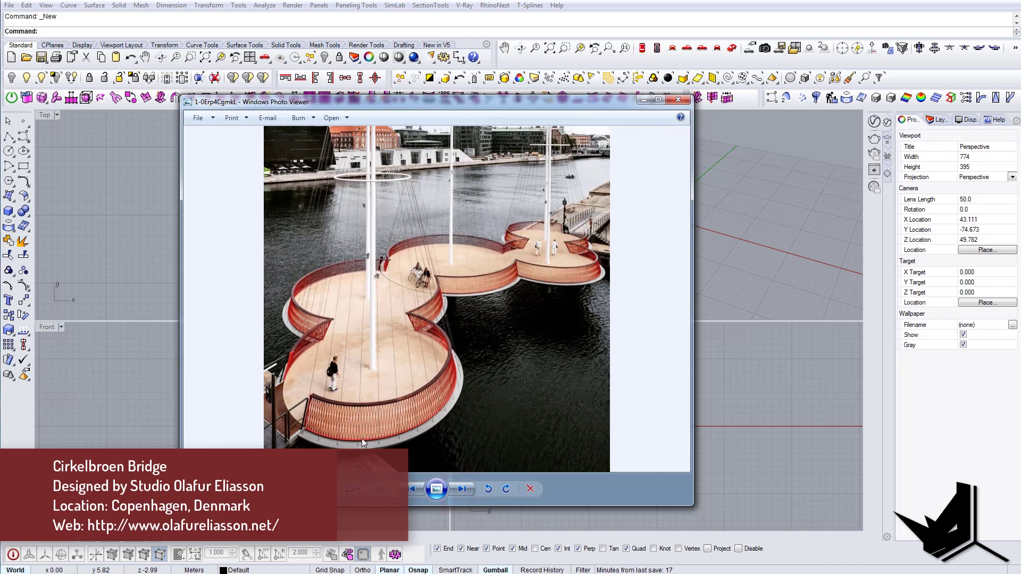
left_click(473, 490)
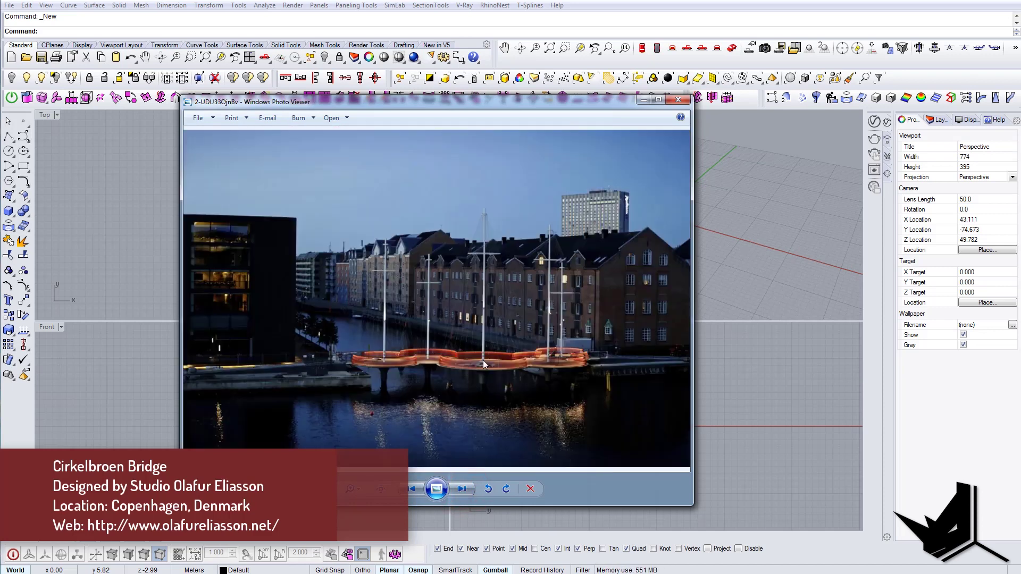
left_click(468, 492)
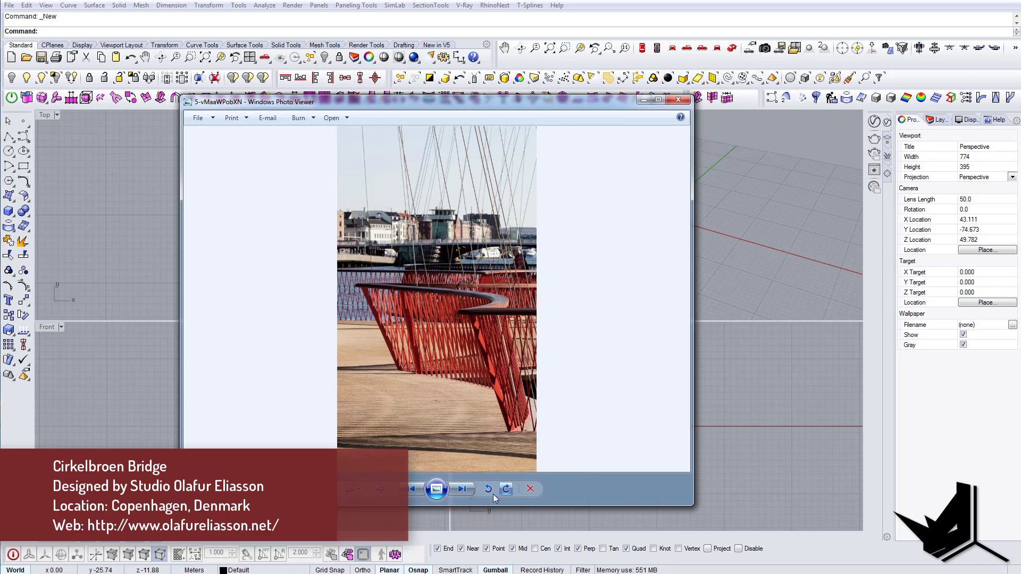
left_click(468, 490)
left_click(470, 490)
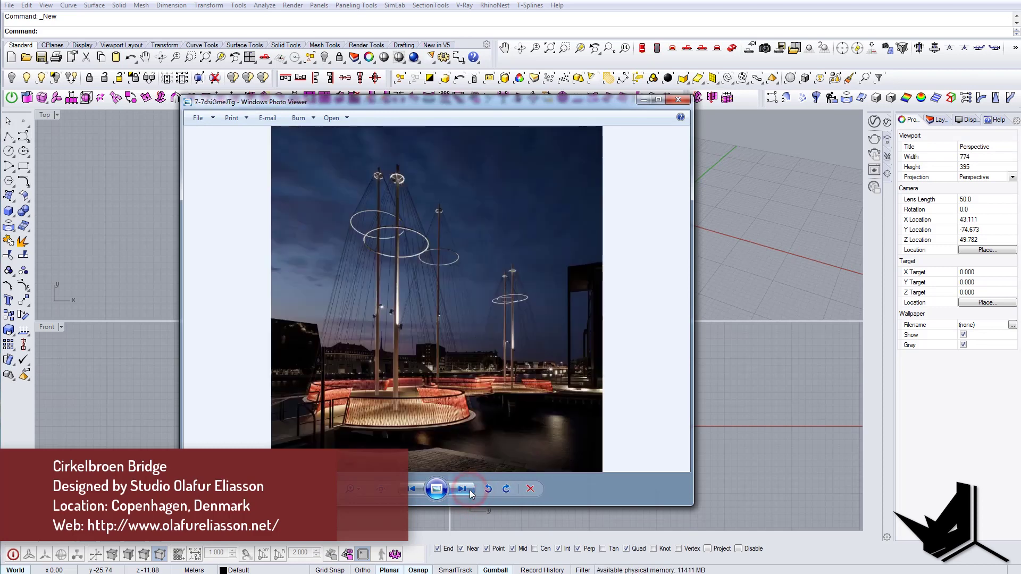
left_click(470, 489)
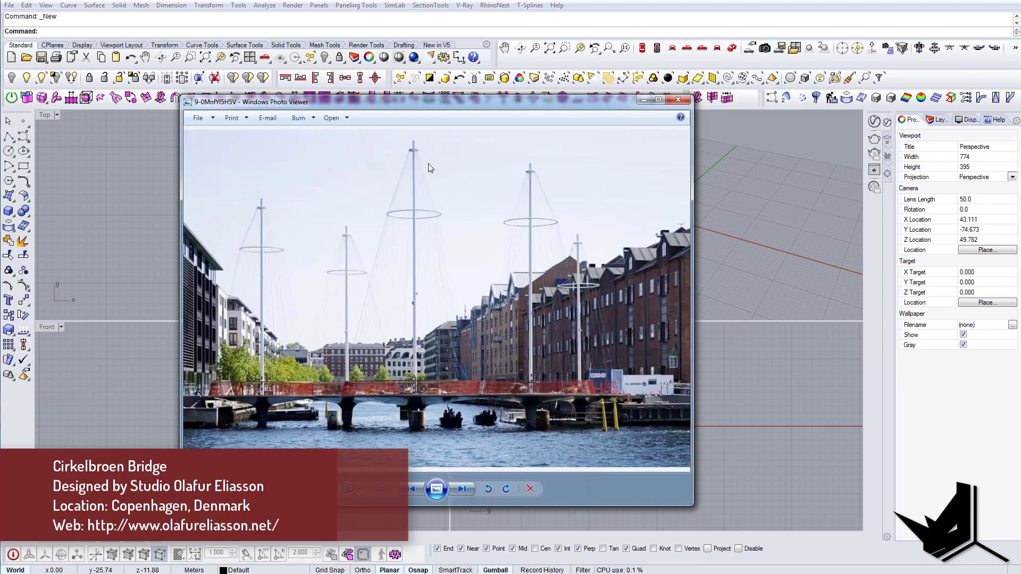
left_click(462, 490)
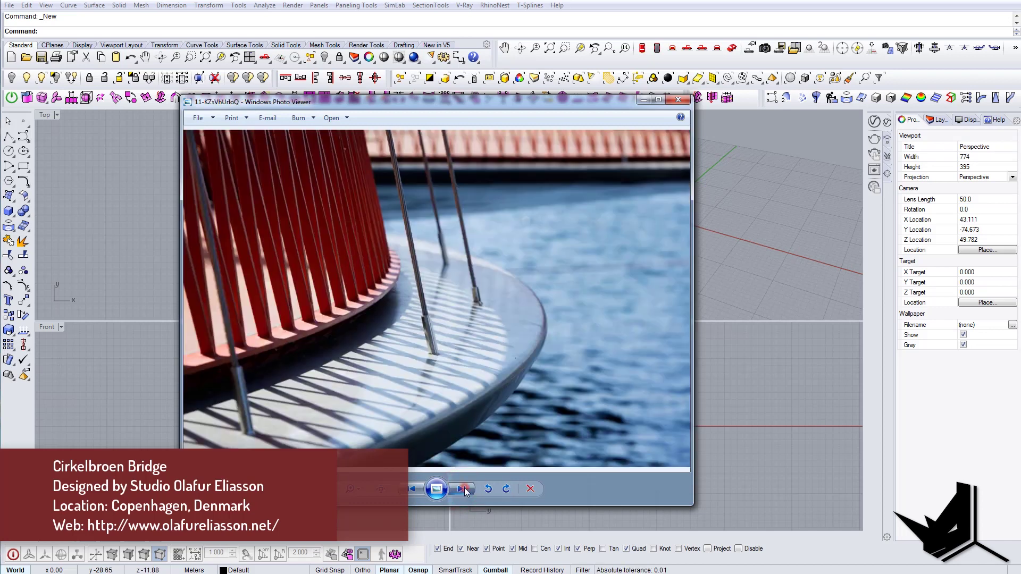
left_click(464, 487)
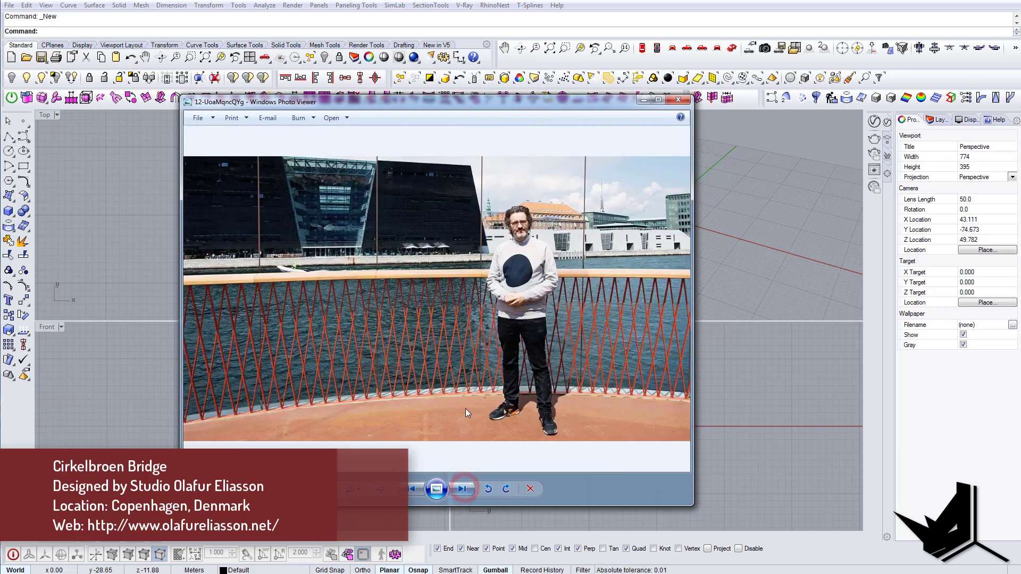
left_click(461, 489)
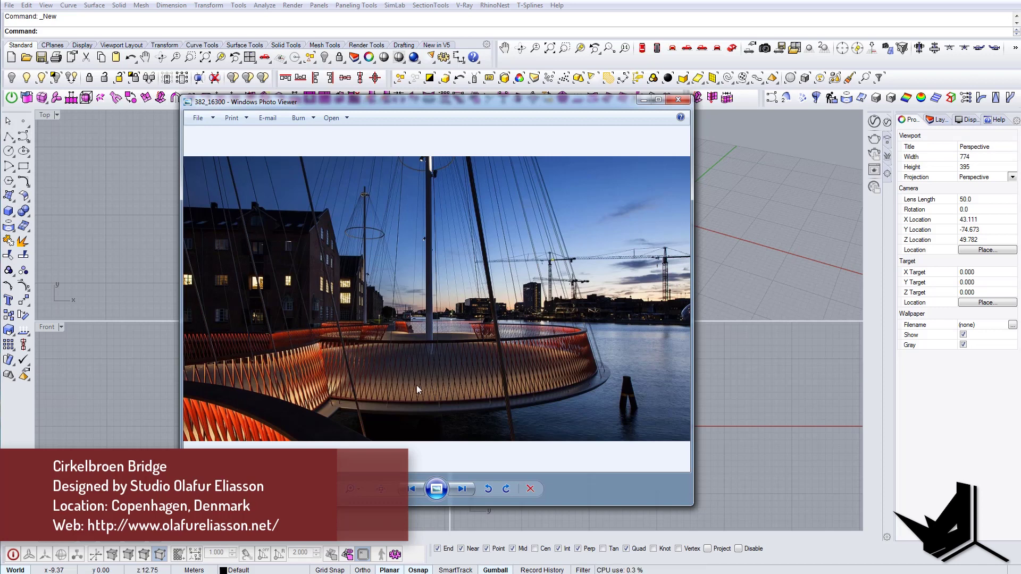
left_click(459, 489)
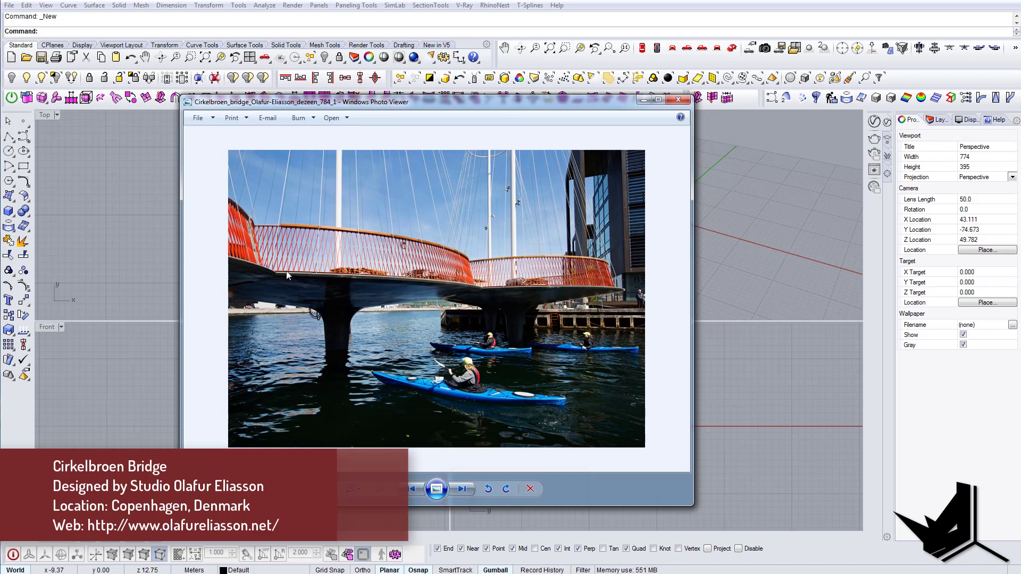
left_click_drag(397, 106, 1020, 314)
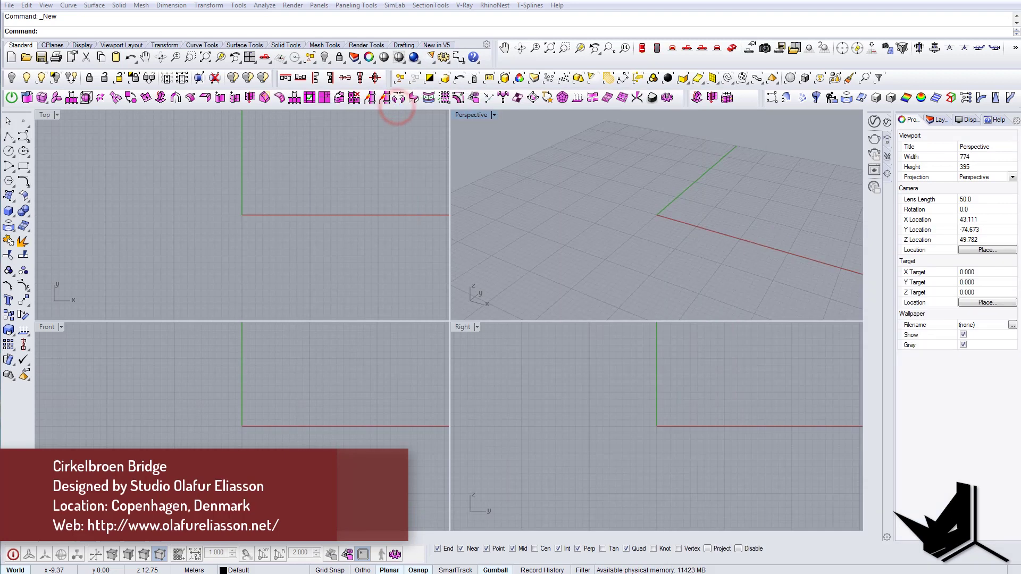
Step: Draw a circle with a radius of about 12.4 m near the origin in the maximized Top view
double_click(45, 115)
type("circle")
key("Return")
left_click(428, 304)
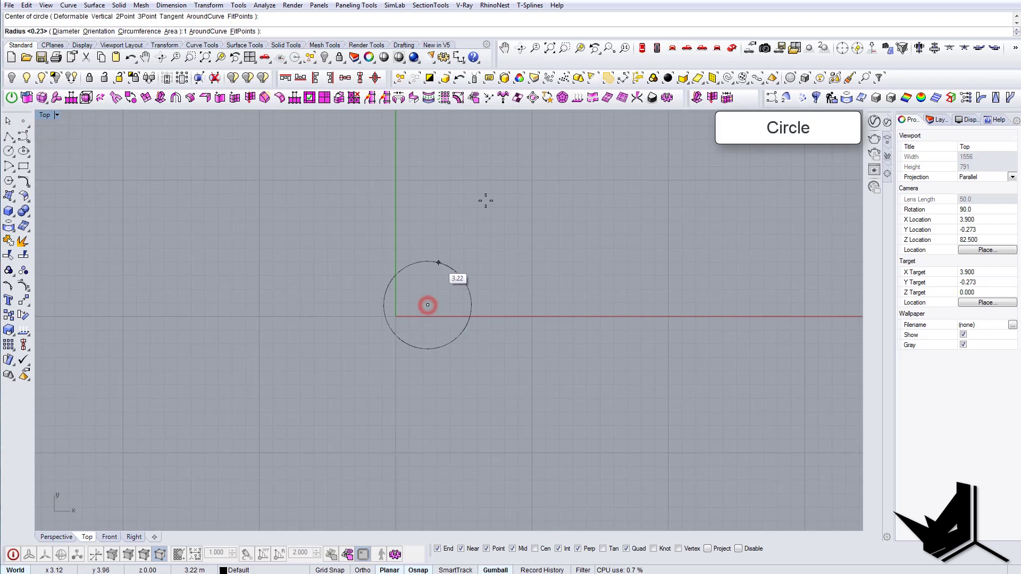
left_click(538, 176)
right_click_drag(523, 312, 472, 299)
scroll(472, 293, "down", 6)
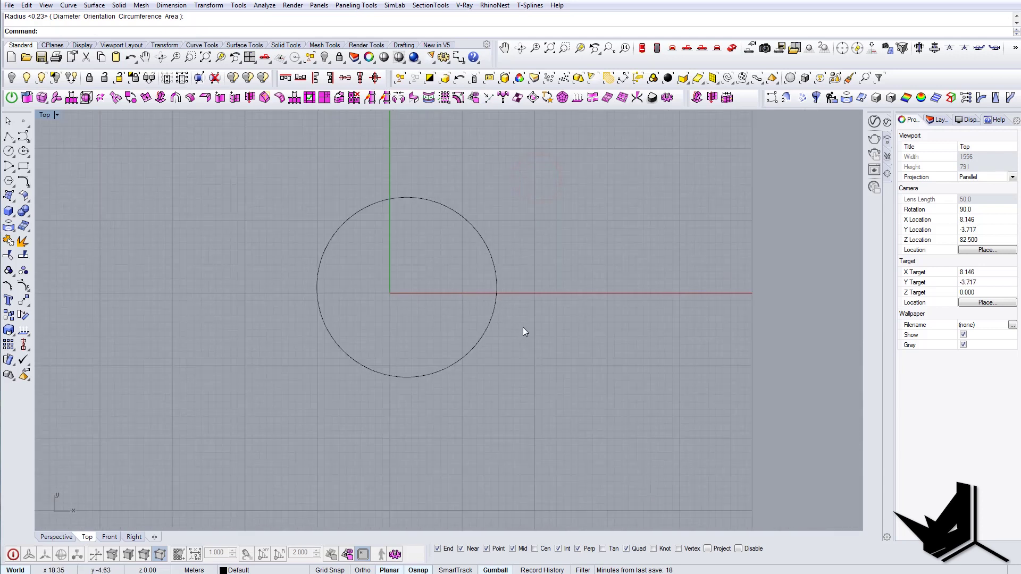
right_click_drag(466, 256, 489, 285)
right_click_drag(456, 324, 435, 318)
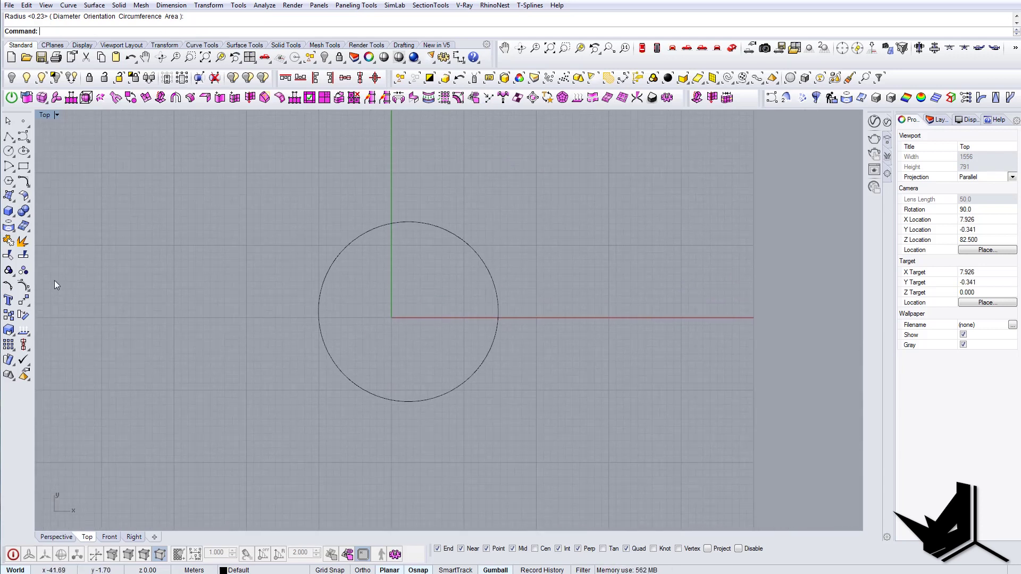
Step: Place a point object at the circle's centre, using the Cen object snap
left_click(23, 121)
left_click(525, 549)
left_click(535, 549)
left_click(512, 548)
left_click(467, 375)
Step: Move the circle and its centre point from the circle's centre to 0,0,0 and turn off the Cen snap
right_click_drag(431, 317, 479, 348)
left_click_drag(337, 218, 593, 473)
right_click_drag(552, 425, 518, 397)
type("m")
key("Return")
left_click(423, 317)
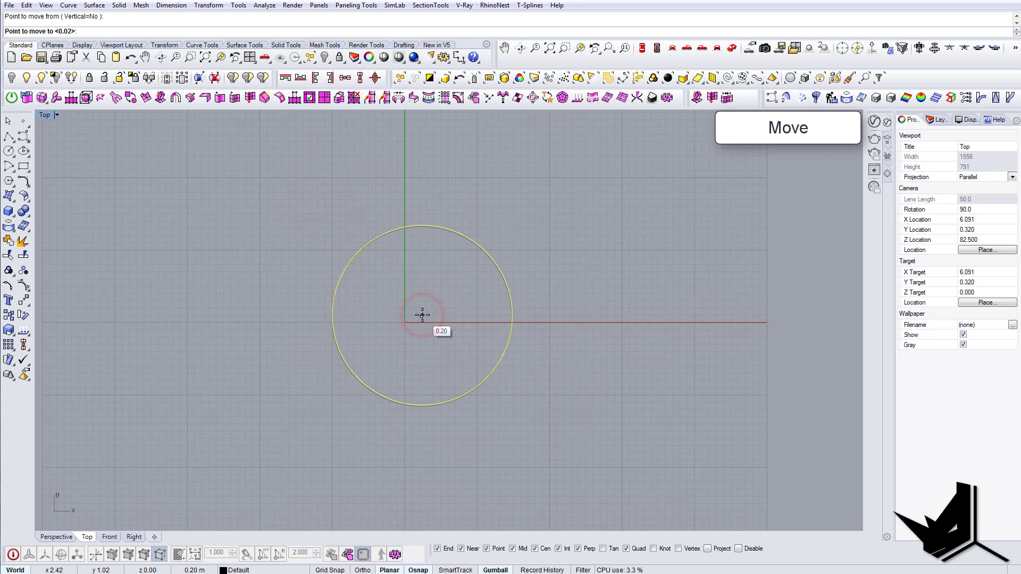
type("0,0,0")
key("Return")
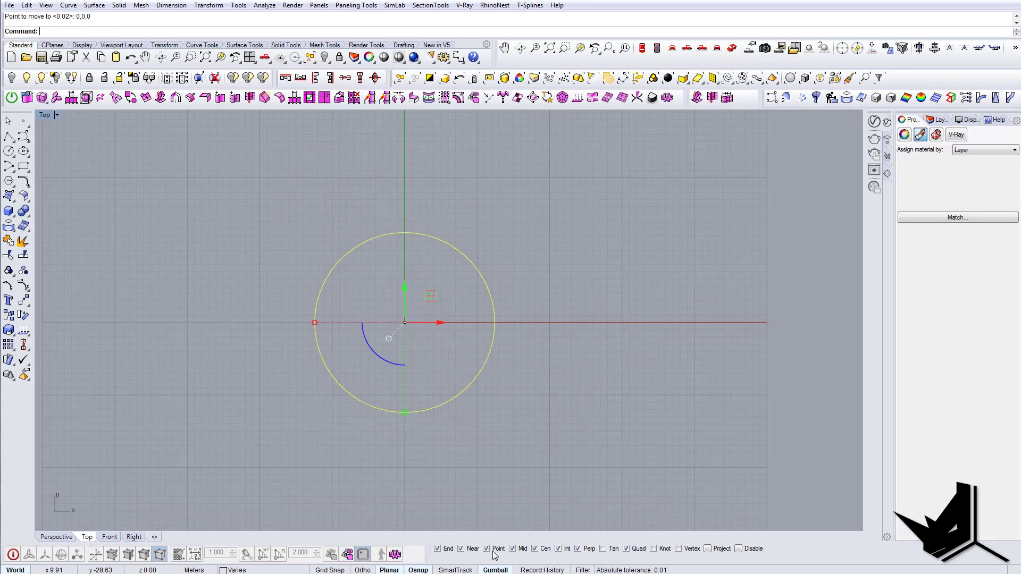
left_click(536, 549)
Step: Draw a vertical line straight down from the circle's centre in the Right view as the pier axis
left_click(689, 50)
right_click_drag(464, 318, 441, 303)
left_click(433, 372)
type("line")
key("Return")
left_click(412, 271)
scroll(418, 270, "down", 8)
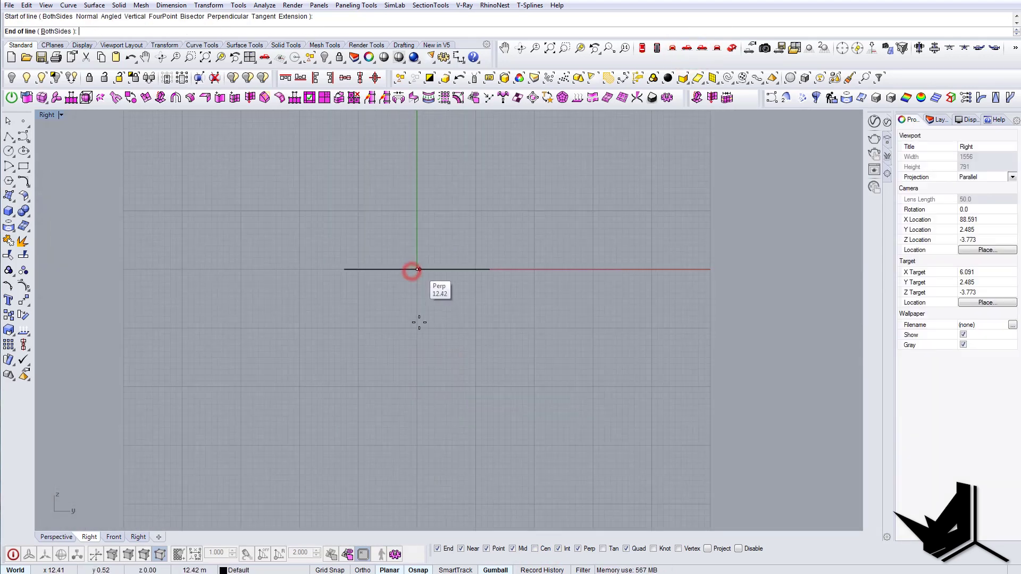
left_click(416, 410)
scroll(401, 326, "up", 2)
right_click_drag(400, 325, 437, 329)
Step: Check the bridge photo and begin an interpolated curve at the circle's outer end, tracing the rounded deck edge and the underside
left_click_drag(1020, 164, 422, 149)
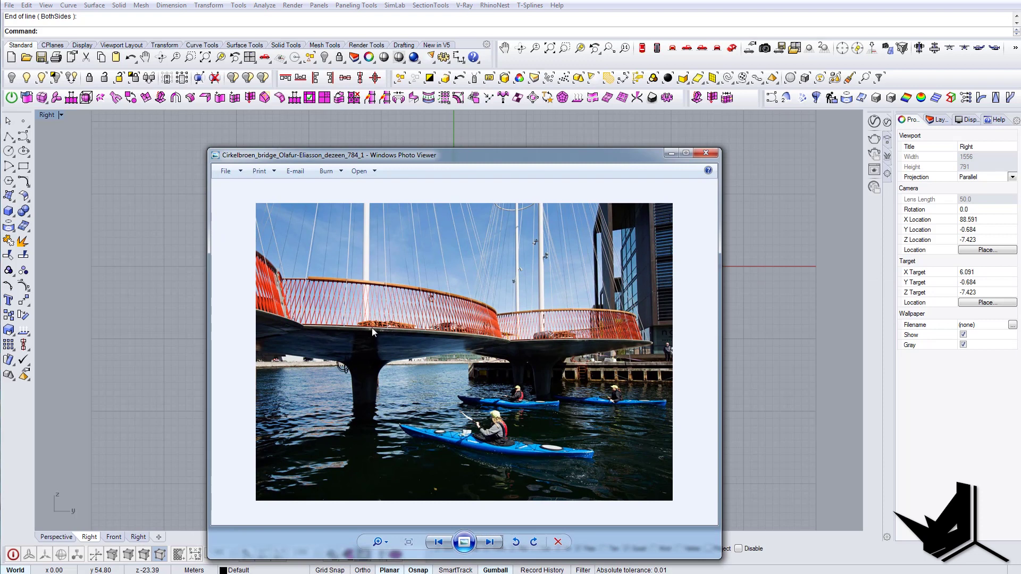
left_click(674, 154)
scroll(368, 275, "up", 2)
left_click(346, 269)
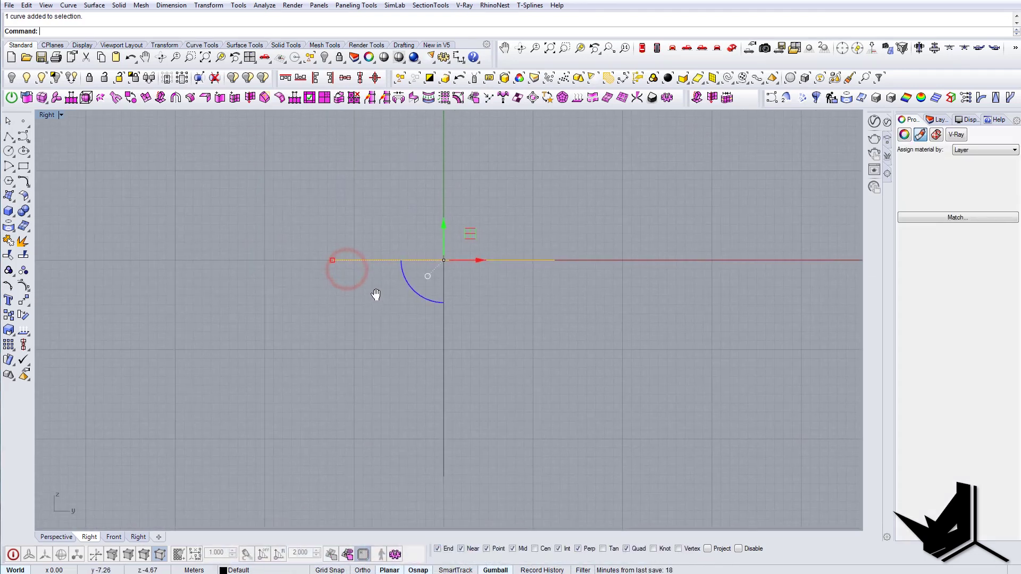
left_click(374, 281)
right_click_drag(375, 282, 367, 250)
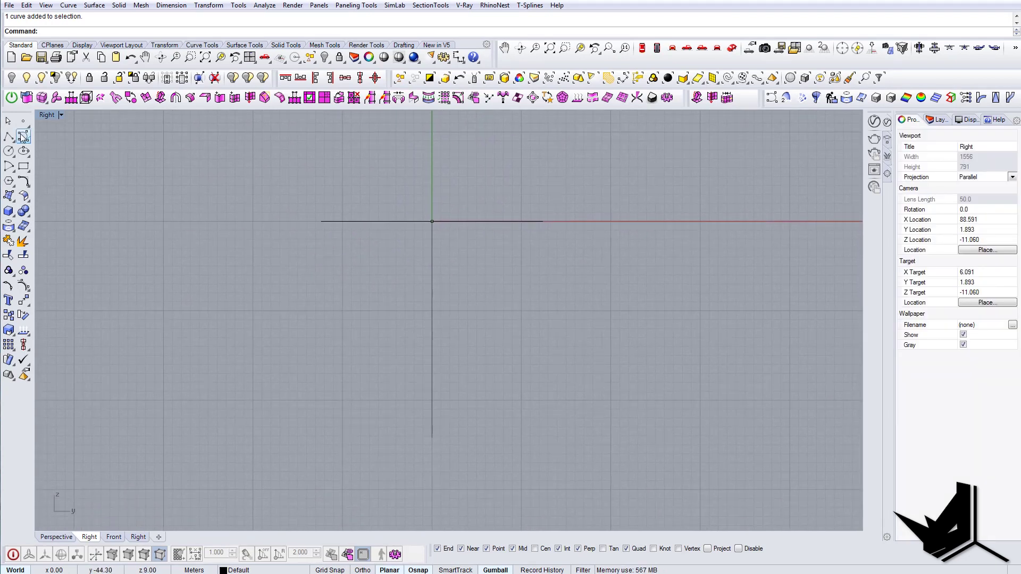
left_click(26, 139)
left_click(29, 142)
left_click(54, 142)
scroll(304, 209, "up", 6)
left_click(341, 234)
scroll(351, 239, "up", 1)
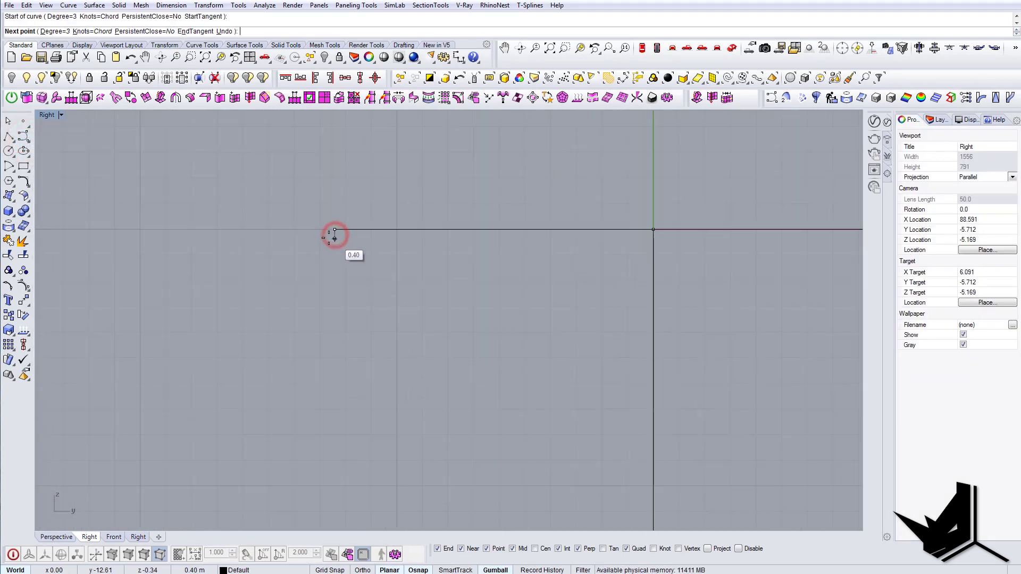
left_click(333, 238)
left_click(324, 245)
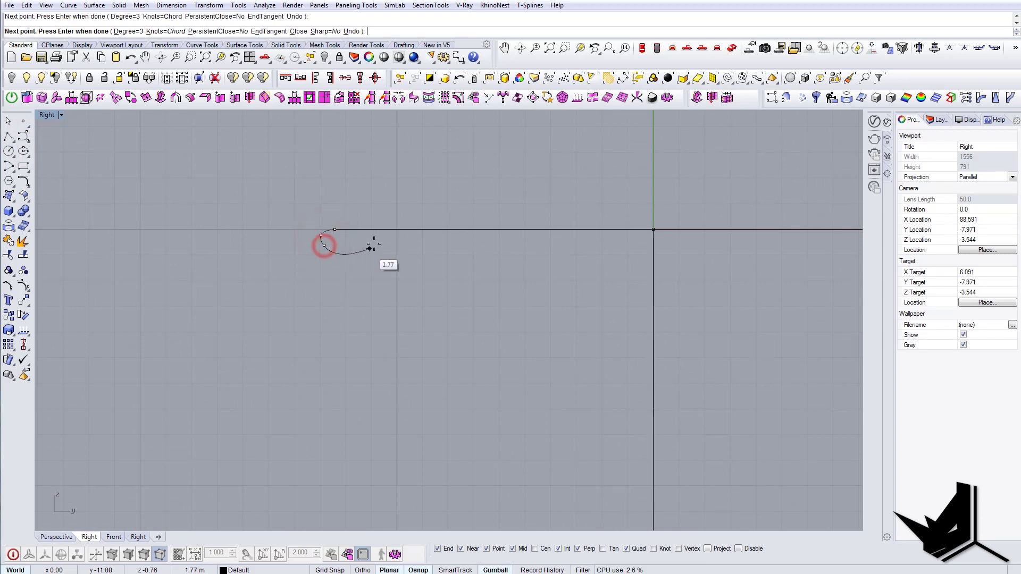
left_click(431, 254)
left_click(594, 272)
Step: Continue the interpolated curve around the corner and down beside the axis line to form the pier, and finish it
right_click_drag(594, 369, 546, 253)
scroll(545, 254, "down", 1)
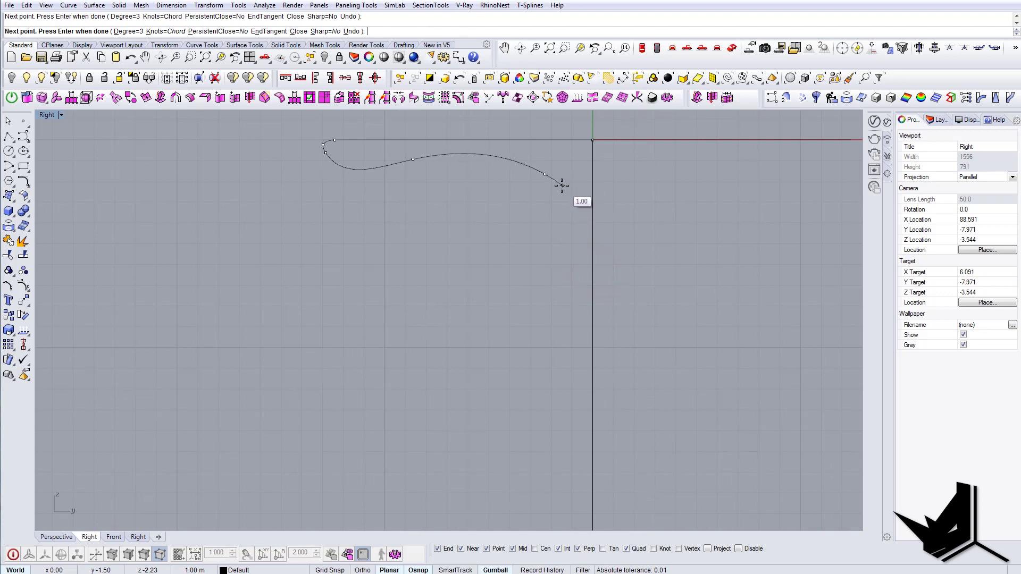
left_click(565, 177)
right_click_drag(576, 241, 554, 188)
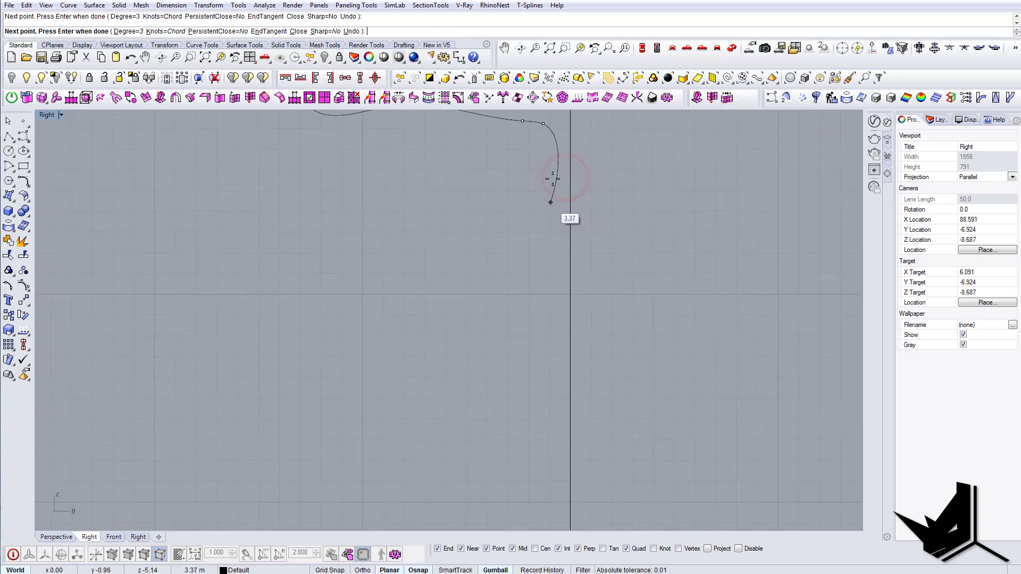
left_click(548, 157)
scroll(561, 340, "up", 2)
left_click(563, 345)
key("Return")
scroll(563, 344, "down", 12)
scroll(556, 282, "up", 6)
scroll(557, 282, "up", 1)
Step: Show the profile curve's control points and use SetPt with Set Z to align the three underside points with the corner point
left_click(568, 287)
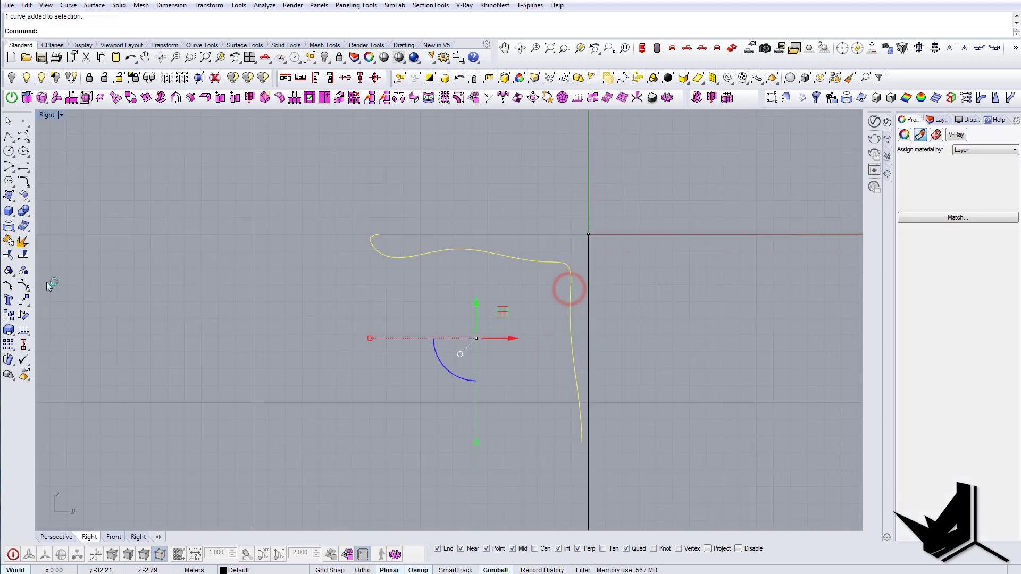
left_click(22, 284)
right_click_drag(488, 299, 476, 339)
left_click_drag(433, 223, 486, 276)
scroll(409, 291, "up", 8)
left_click_drag(231, 303, 346, 346)
left_click_drag(471, 197, 532, 266, "shift")
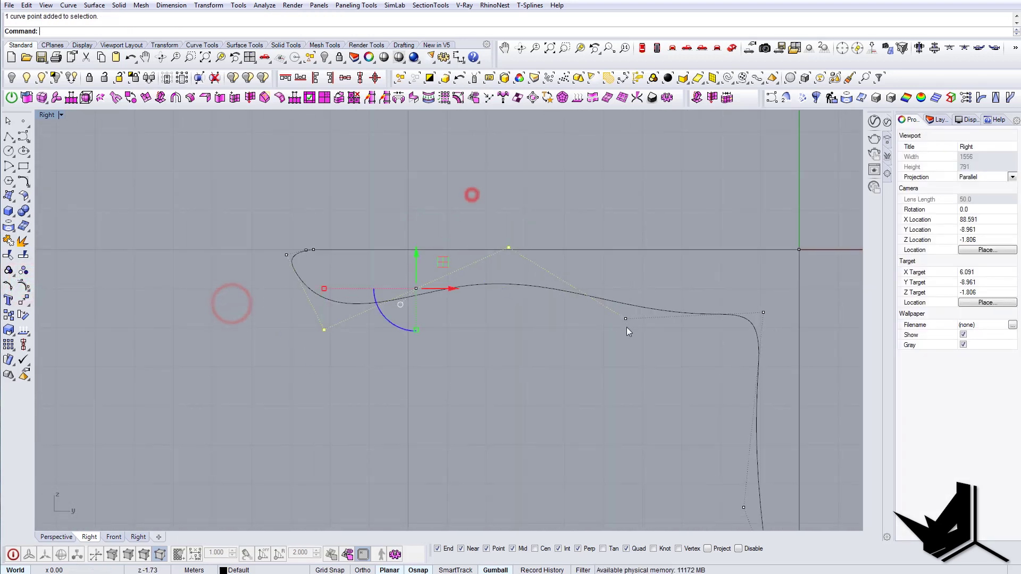
left_click_drag(612, 262, 659, 345, "shift")
type("SetPt")
key("Return")
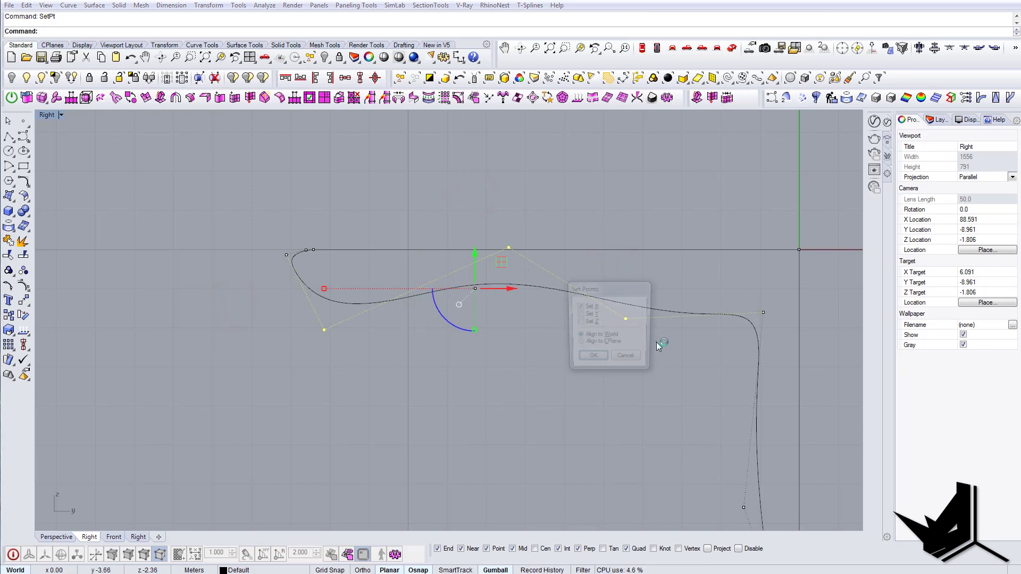
left_click(595, 321)
left_click(591, 359)
left_click(763, 312)
Step: Use SetPt with Set Y to align the upper pier control point vertically with the corner point
right_click_drag(509, 335, 437, 327)
scroll(665, 307, "down", 6)
right_click_drag(672, 331, 626, 316)
left_click(610, 273)
left_click_drag(648, 365, 647, 407)
type("SetPt")
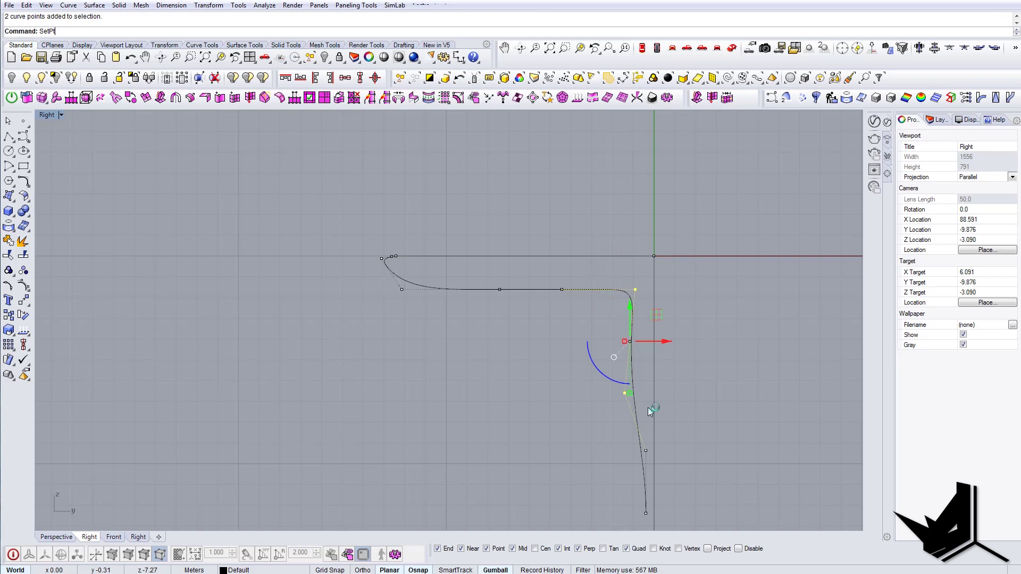
key("Return")
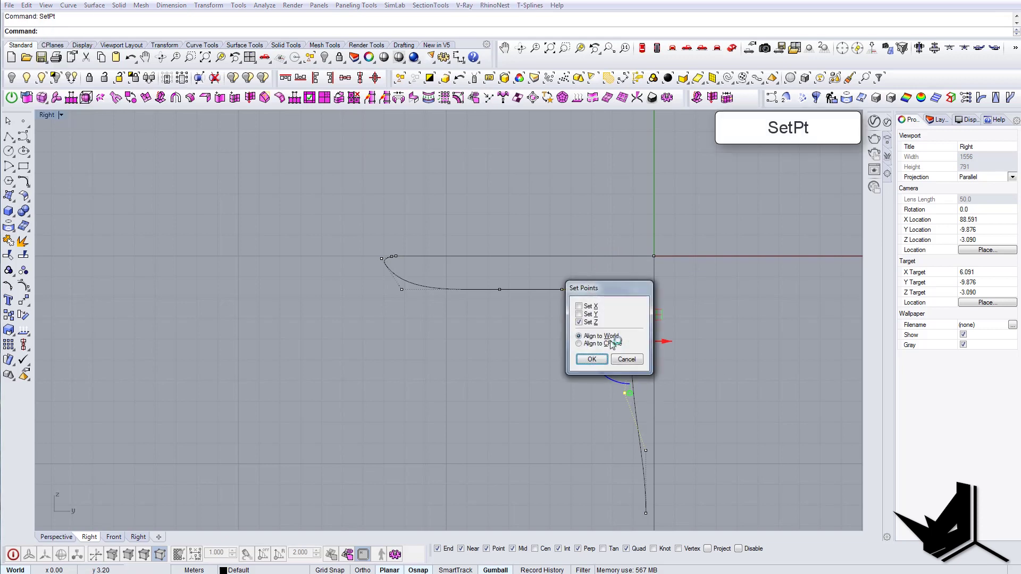
left_click(597, 362)
left_click(627, 288)
Step: Shift the lower pier control points slightly away from the axis and the points above them slightly toward it
scroll(633, 436, "up", 2)
right_click_drag(627, 434, 614, 426)
left_click_drag(544, 408, 666, 465)
right_click_drag(639, 441, 625, 391)
left_click_drag(654, 395, 641, 396)
right_click_drag(622, 278, 638, 310)
left_click_drag(589, 219, 636, 364)
left_click_drag(645, 292, 650, 293)
Step: Use SetPt with Set Y to align the two lowest pier control points vertically, and hide the control points
right_click_drag(665, 339, 644, 249)
left_click_drag(545, 325, 639, 430)
type("SetPt")
key("Return")
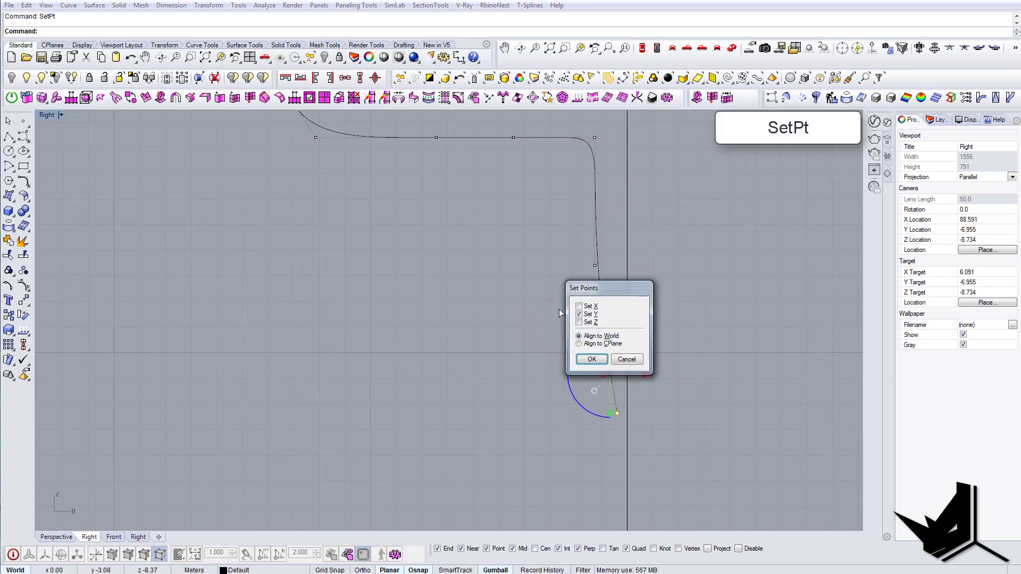
left_click(591, 360)
left_click(603, 336)
key("Escape")
scroll(647, 301, "down", 6)
right_click_drag(665, 281, 676, 314)
scroll(665, 401, "up", 2)
right_click_drag(621, 287, 586, 355)
scroll(586, 356, "down", 4)
scroll(589, 325, "up", 6)
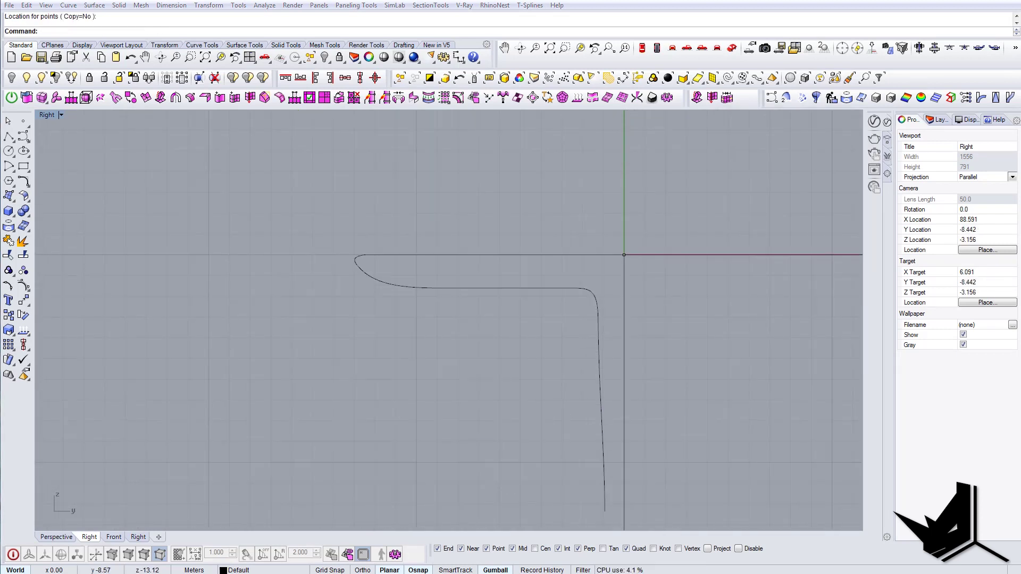
Step: Recheck the bridge photo, show the profile's control points again and move the upper pier point toward the centre axis
left_click(420, 573)
left_click_drag(485, 157, 1020, 198)
right_click_drag(496, 309, 466, 306)
left_click(570, 315)
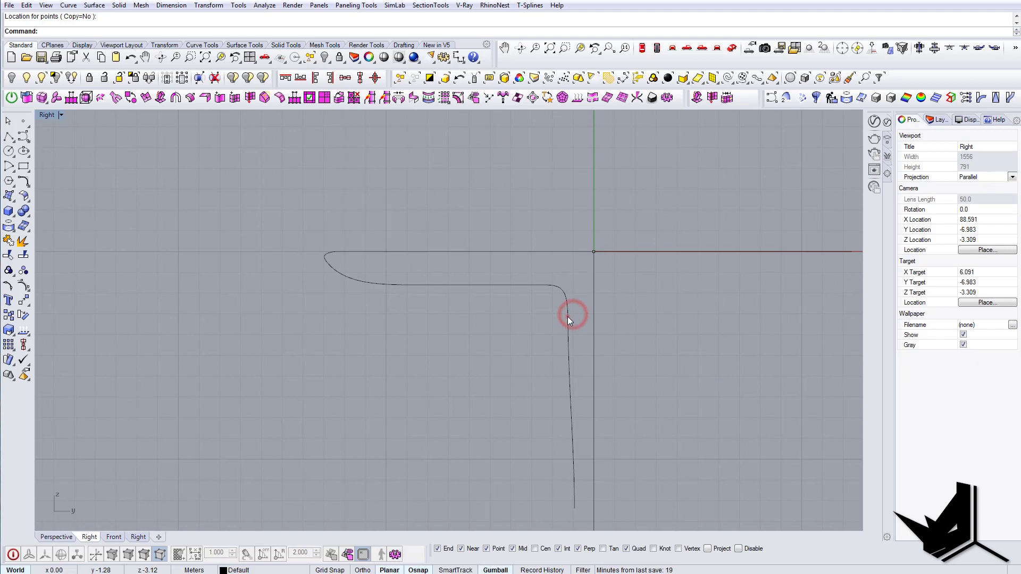
left_click(23, 270)
left_click_drag(561, 273, 577, 292)
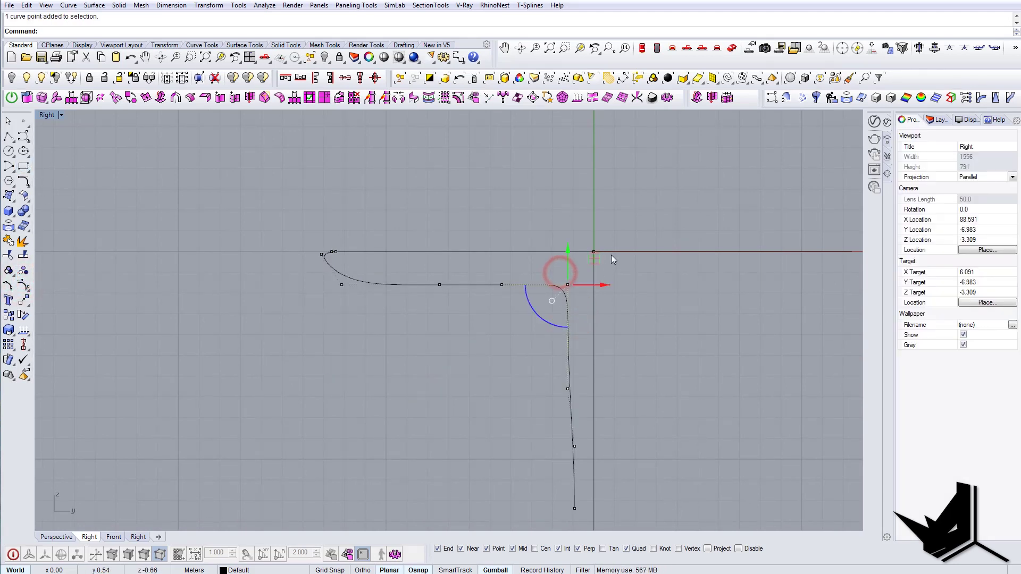
left_click_drag(486, 273, 511, 285)
left_click_drag(544, 270, 573, 284)
left_click_drag(498, 361, 571, 409)
left_click_drag(567, 357, 615, 347)
Step: Move the profile's corner control point horizontally away from the axis and fine-tune its position to soften the bend
left_click_drag(537, 272, 560, 297)
left_click_drag(582, 285, 548, 295)
left_click(653, 319)
left_click_drag(566, 280, 575, 283)
right_click_drag(564, 372, 545, 293)
Step: Fine-tune the horizontal positions of the pier's control points to give the column a smooth flare
left_click_drag(504, 348, 579, 444)
left_click_drag(594, 396, 599, 397)
left_click(620, 362)
left_click_drag(533, 414, 595, 428)
left_click(624, 376)
left_click_drag(560, 375, 585, 394)
left_click_drag(602, 383, 603, 383)
left_click(686, 377)
Step: Raise the row of underside control points, including the corner point, slightly to thin the deck
right_click_drag(606, 272, 697, 363)
left_click_drag(353, 318, 709, 356)
mouse_move(592, 299)
left_mouse_down()
mouse_move(594, 270)
mouse_move(596, 286)
left_mouse_up()
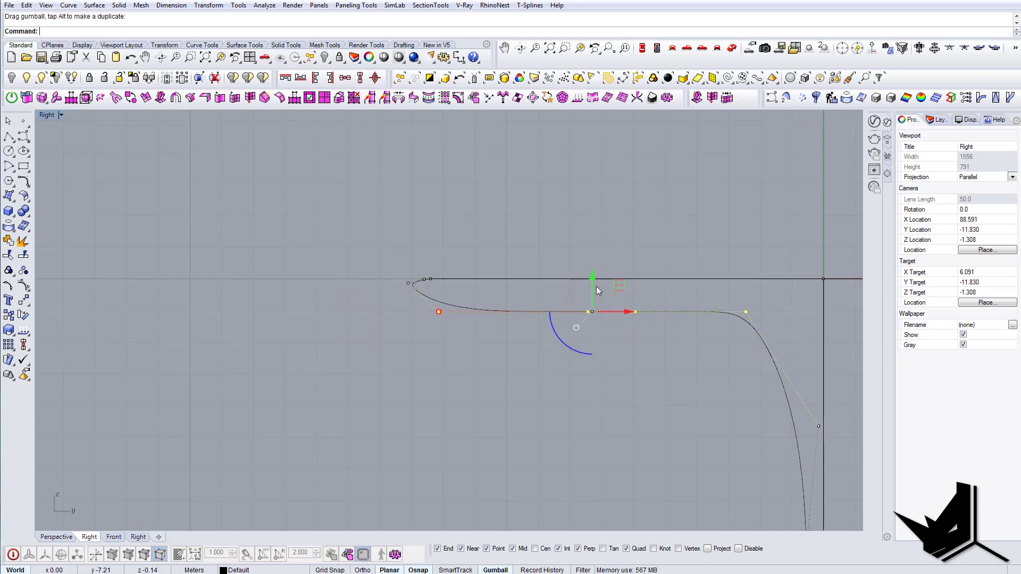
Step: Undo the last point adjustment and reposition the underside control points near the pier so the deck's underside slopes toward the column
right_click_drag(613, 288, 615, 318)
left_click(702, 325)
left_click_drag(558, 326, 756, 355)
left_click(613, 384)
key("ctrl+z")
left_click(654, 375)
left_click_drag(620, 326, 762, 358)
left_click_drag(691, 312, 754, 336)
left_click(779, 333)
Step: Delete the surplus control points at the deck's rim and adjust the remaining rim point to simplify the edge curve
left_click_drag(416, 324, 417, 325)
scroll(410, 310, "up", 4)
left_click_drag(407, 278, 433, 307)
scroll(445, 325, "up", 4)
key("Delete")
left_click_drag(425, 262, 423, 281)
right_click_drag(567, 295, 598, 366)
scroll(598, 365, "down", 10)
right_click_drag(731, 379, 553, 330)
Step: Show the profile's control points again and raise the selected points beside the rim slightly
key("Escape")
scroll(433, 322, "up", 8)
left_click(433, 321)
left_click(445, 317)
scroll(396, 372, "up", 8)
left_click(397, 374)
left_click(464, 395)
left_click(23, 284)
left_click_drag(296, 383, 647, 420)
left_click_drag(505, 362, 506, 351)
Step: Lower the rim's control point slightly to refine the rounded edge, and finish the point editing
scroll(367, 346, "up", 10)
left_click_drag(367, 340, 391, 375)
left_click_drag(376, 329, 376, 342)
left_click(425, 404)
scroll(425, 373, "down", 12)
key("Escape")
scroll(429, 372, "down", 5)
Step: Move the profile curve so its rim end meets the edge of the deck circle
left_click(618, 365)
scroll(372, 340, "up", 15)
type("m")
key("Return")
left_click(530, 313)
scroll(523, 358, "down", 6)
right_click_drag(576, 452, 532, 420)
Step: Draw a short line from the pier's foot to the centre axis and join it to the profile curve
type("line")
key("Return")
scroll(529, 467, "up", 6)
left_click(518, 446)
left_click(526, 445)
left_click_drag(522, 454, 499, 420)
scroll(497, 419, "down", 8)
scroll(405, 297, "up", 6)
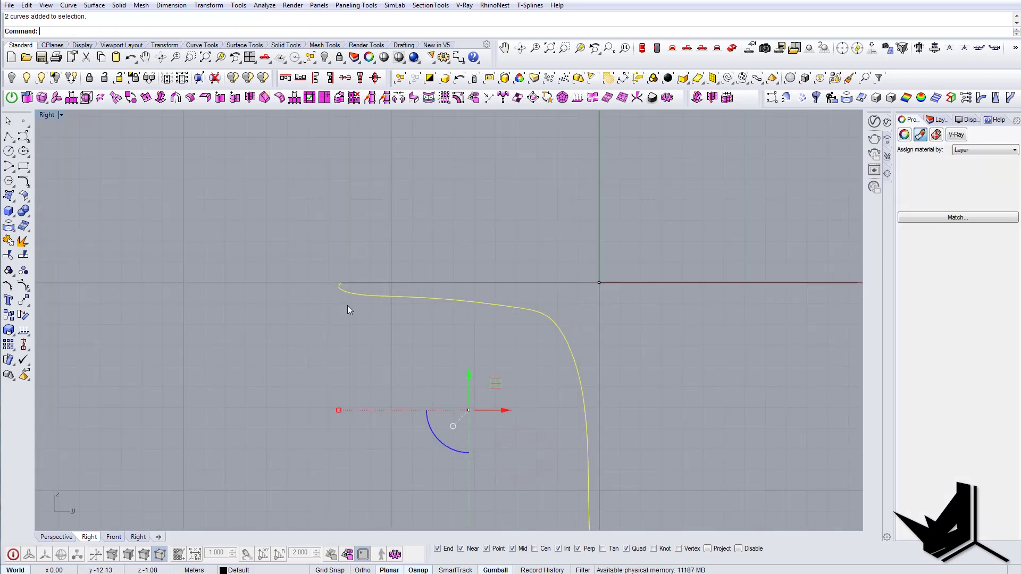
type("Join")
key("Return")
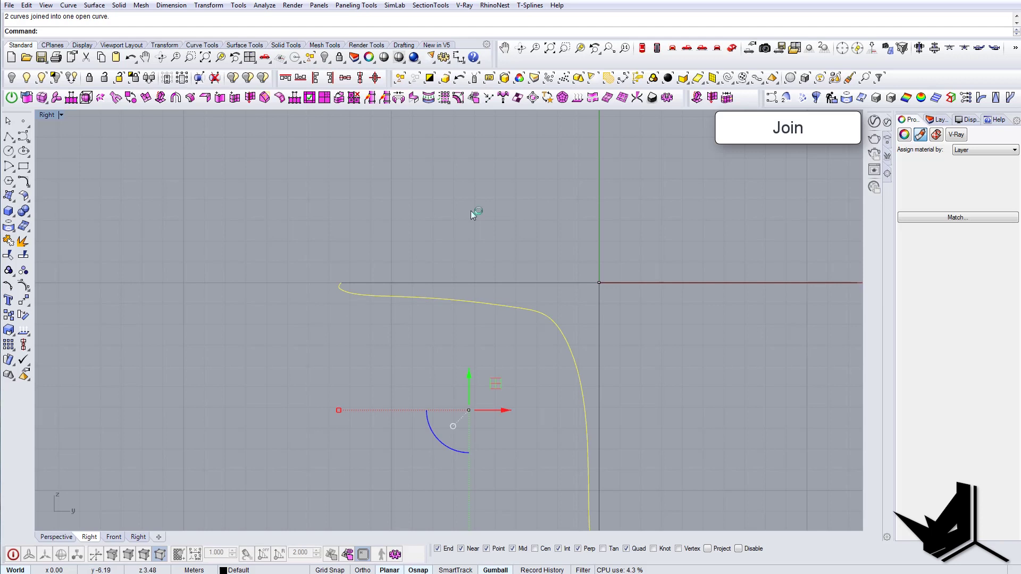
Step: Draw the deck's top line from the profile's rim end and set its inner end in X and Y to the deck's centre
right_click_drag(406, 292, 371, 321)
type("Line")
key("Return")
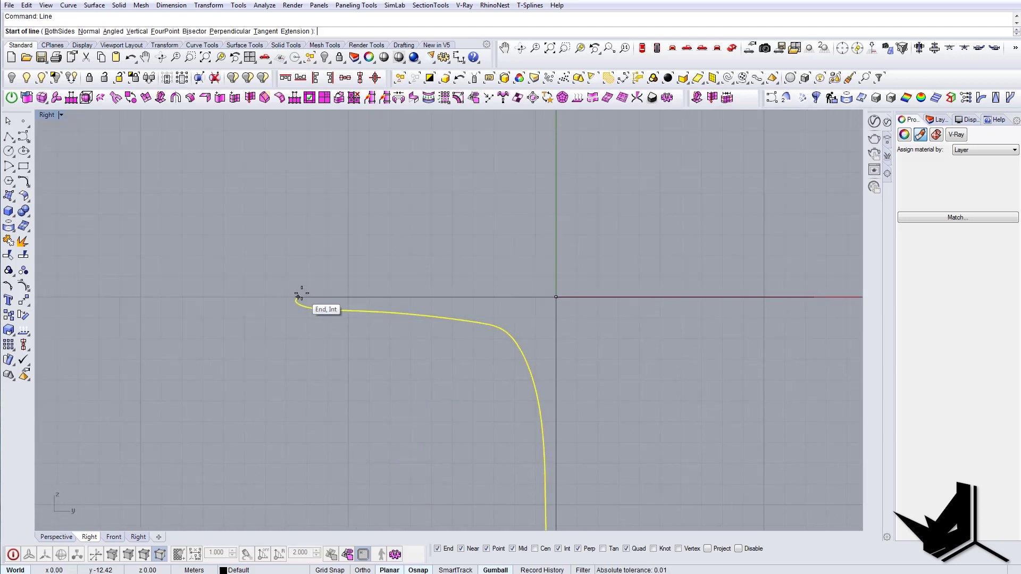
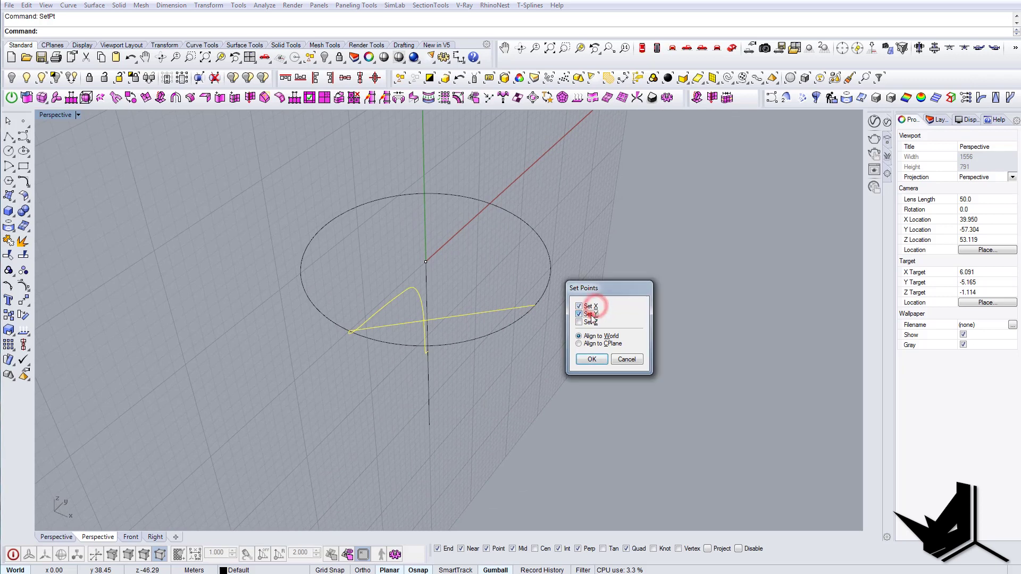
left_click(592, 360)
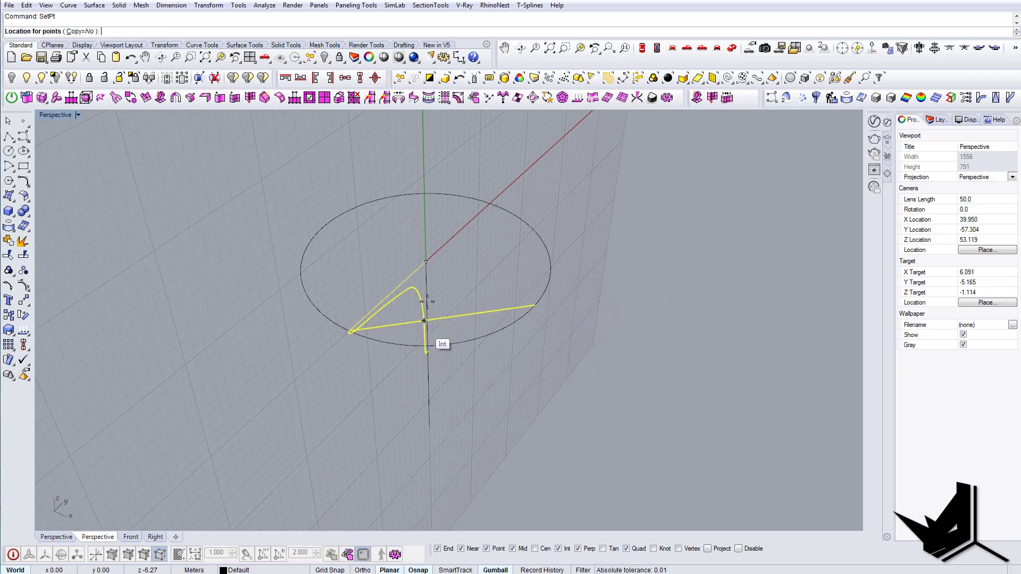
left_click(426, 261)
Step: Set the perspective view to Shaded display and its construction plane to World Top
right_click_drag(426, 261, 502, 321)
left_click(79, 116)
left_click(62, 153)
right_click_drag(160, 204, 108, 193)
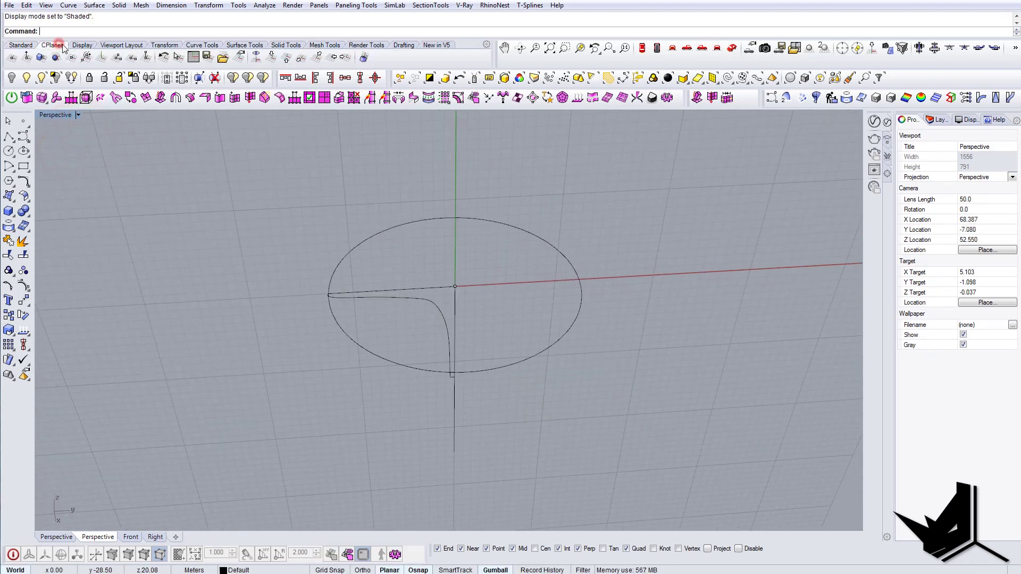
left_click(271, 56)
right_click_drag(468, 298, 333, 341)
scroll(383, 317, "up", 8)
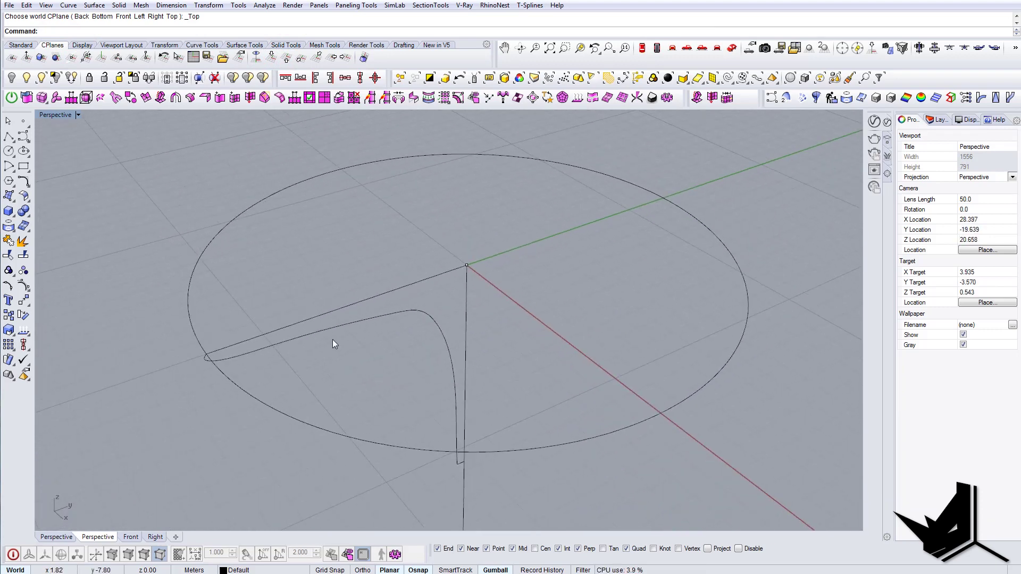
Step: Revolve the closed-off profile a full turn around the vertical centre axis line
left_click(433, 321)
right_click_drag(433, 322, 468, 326)
key("Return")
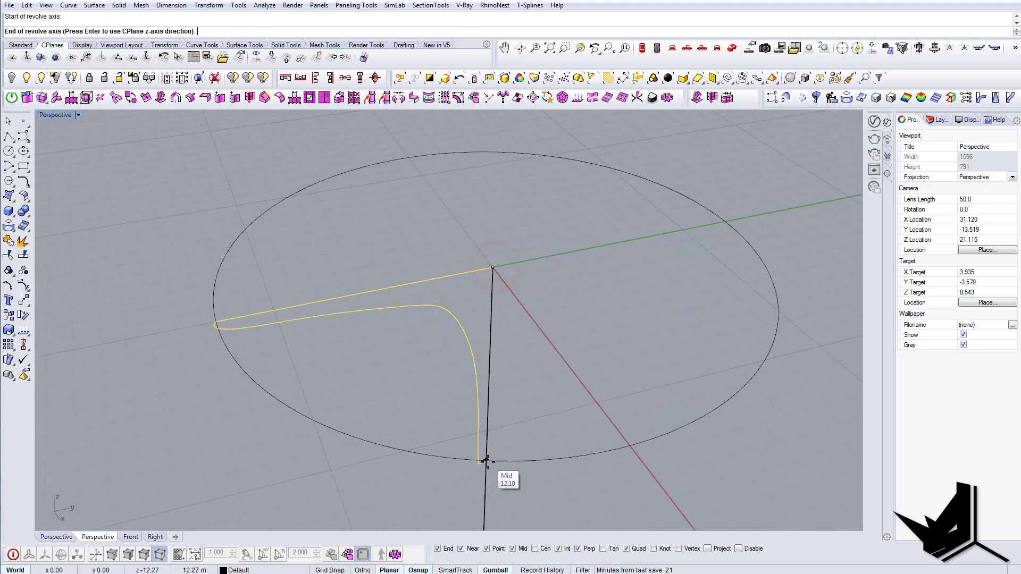
scroll(485, 463, "up", 3)
right_click_drag(484, 456, 454, 357, "shift")
scroll(454, 357, "down", 6)
scroll(461, 441, "down", 5)
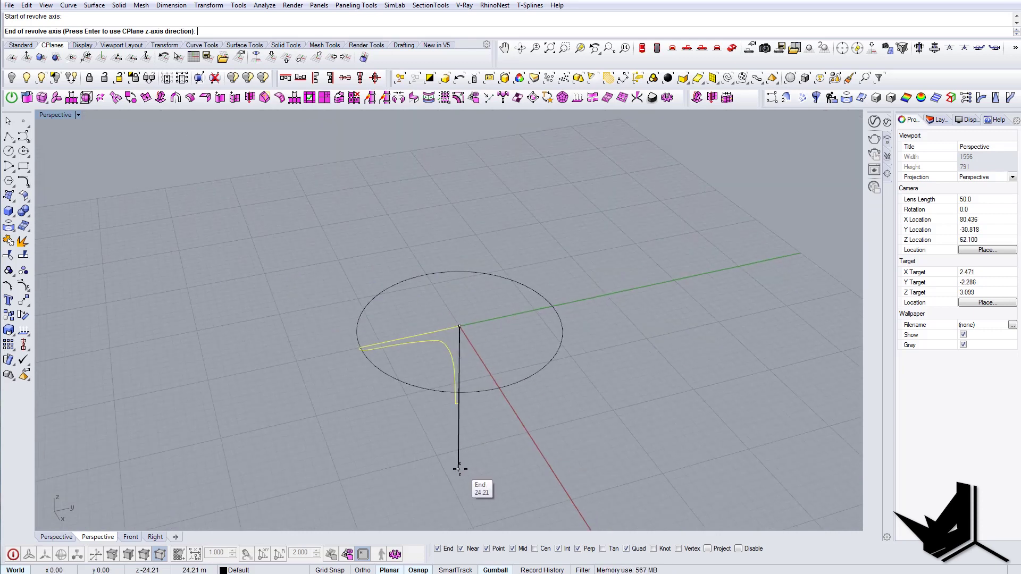
key("Return")
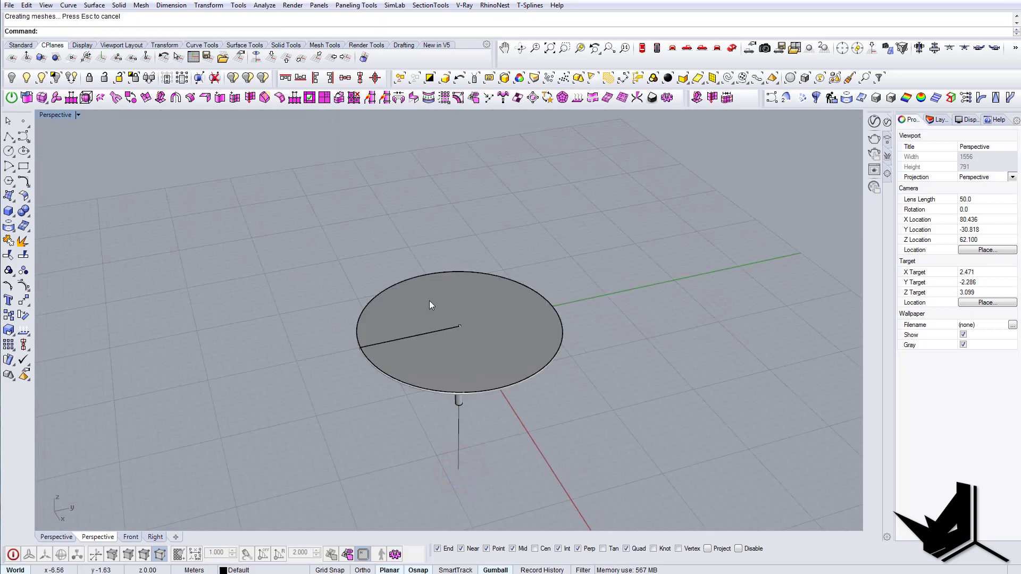
Step: Select the profile curve on the revolved body, show its control points and pick those at the pier's foot
right_click_drag(431, 302, 521, 361)
scroll(521, 431, "up", 8)
right_click_drag(521, 431, 532, 381)
left_click(434, 406)
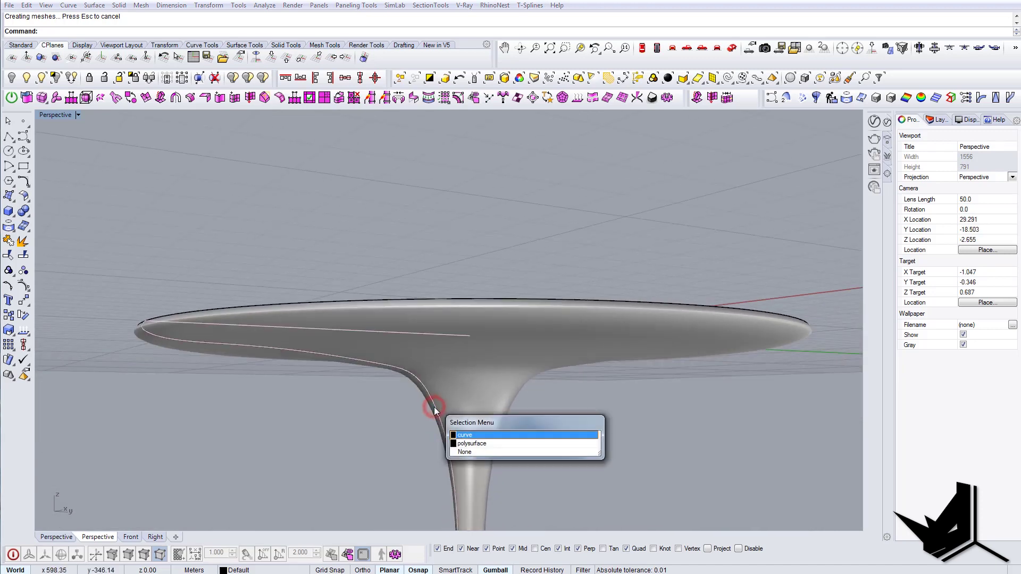
left_click(477, 435)
right_click_drag(473, 436, 415, 453)
scroll(398, 404, "down", 2)
right_click_drag(407, 384, 410, 360, "shift")
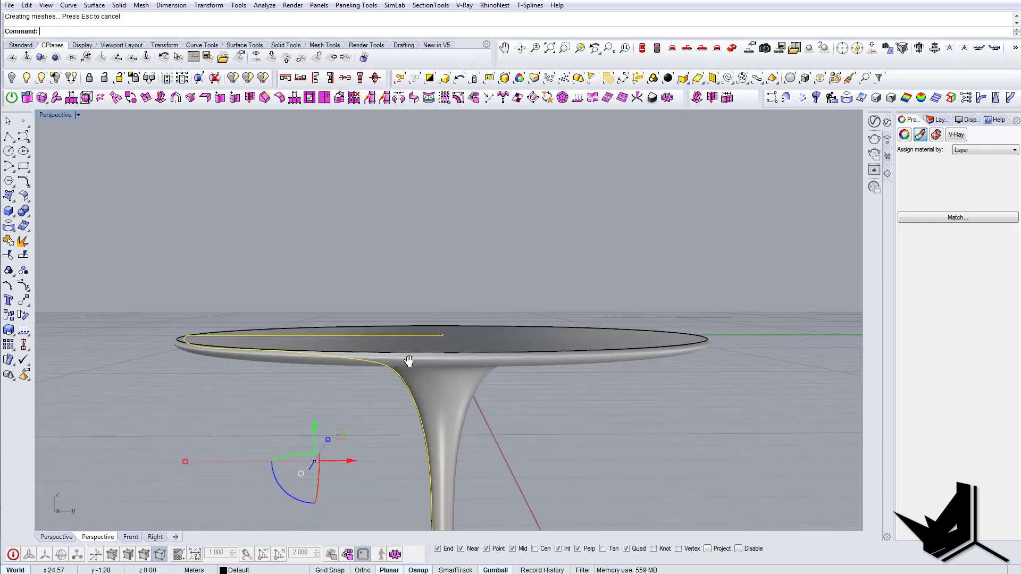
scroll(410, 367, "down", 5)
right_click_drag(417, 405, 431, 422)
scroll(407, 397, "up", 6)
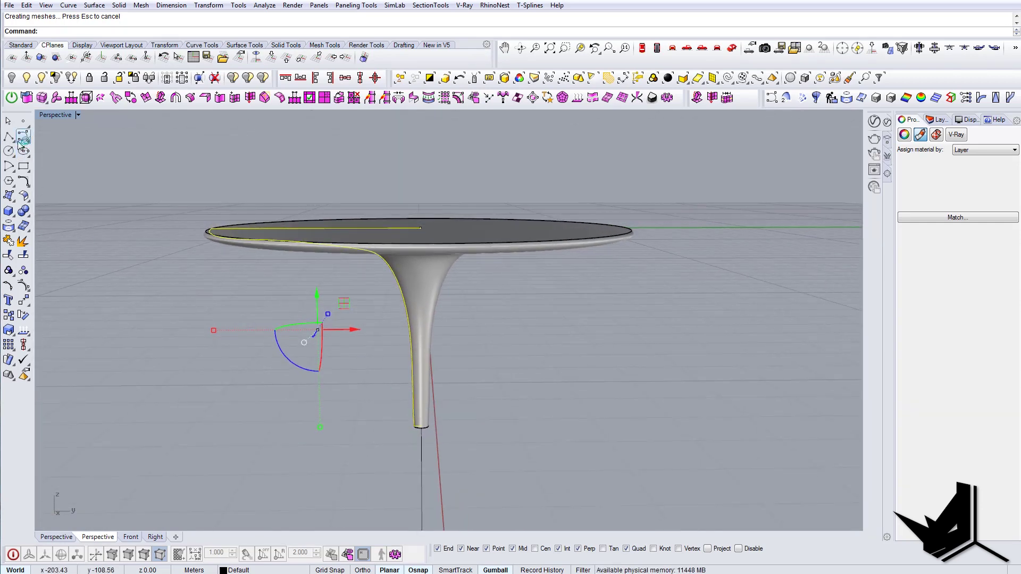
left_click_drag(363, 346, 426, 468)
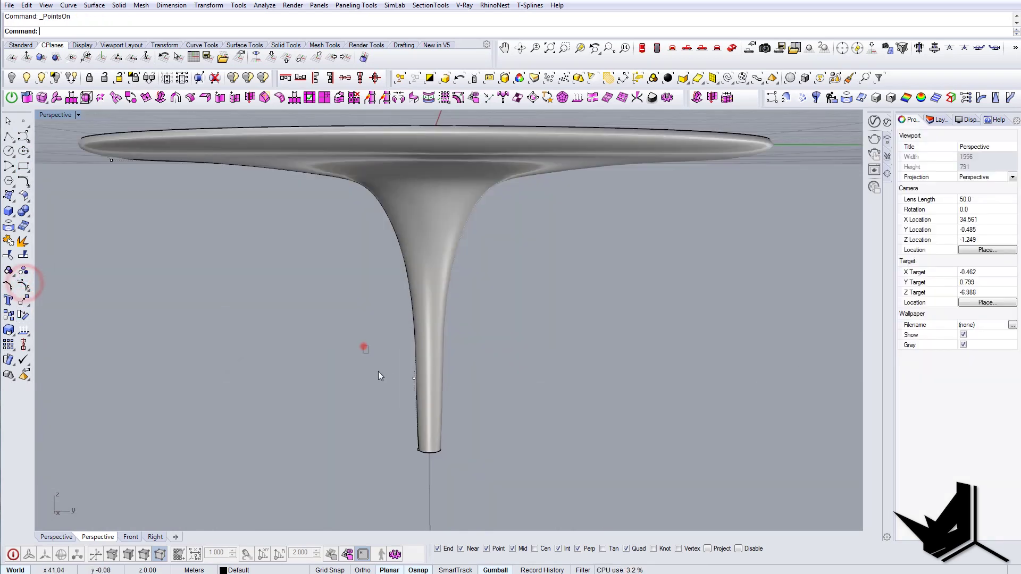
Step: Switch to Wireframe display and the Right view for editing the profile's points
left_click(76, 115)
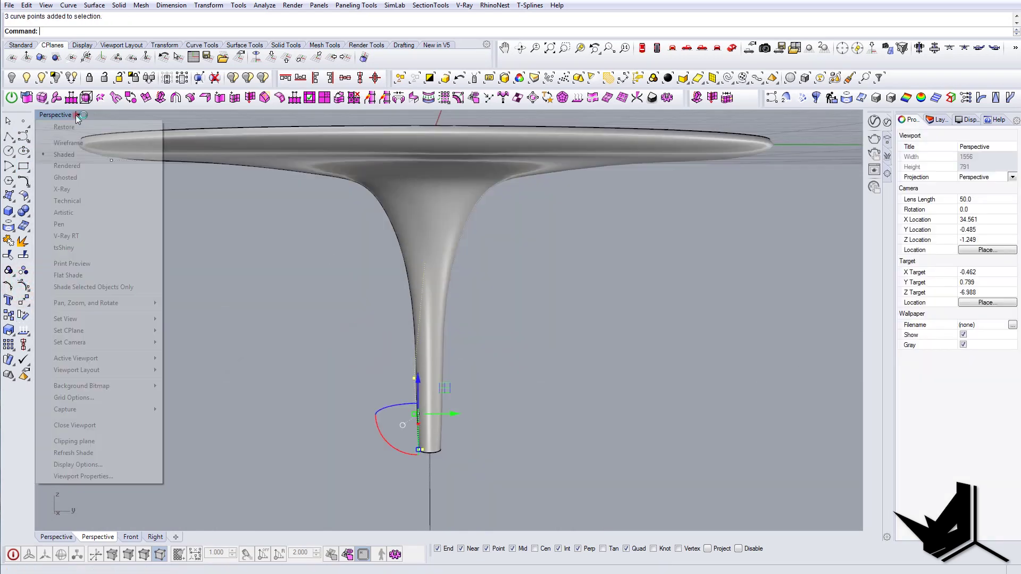
left_click(68, 143)
right_click_drag(461, 326, 468, 340)
left_click(687, 49)
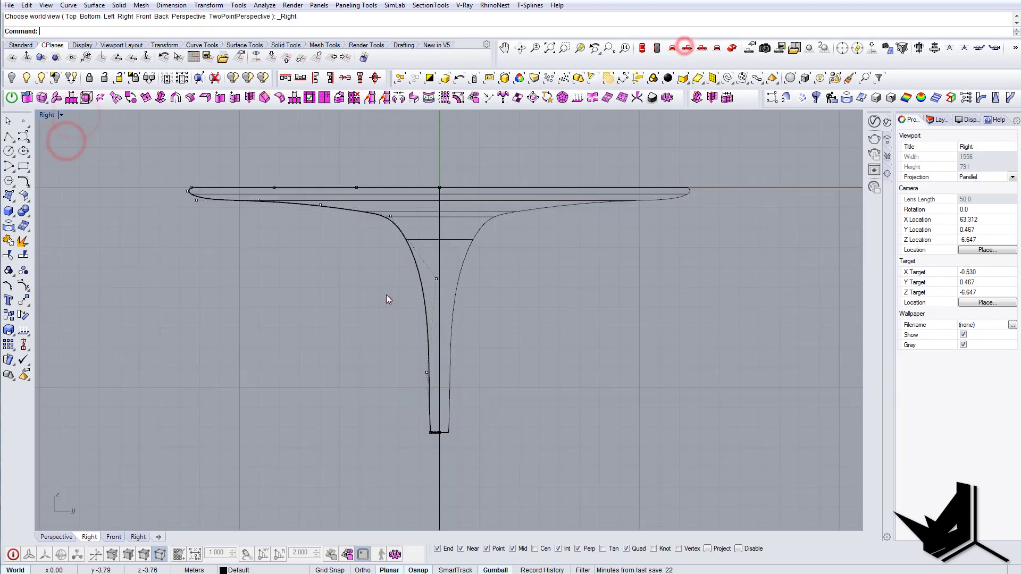
Step: Move the pier's control points horizontally away from the centre axis to thicken the column
left_click_drag(380, 274, 456, 393)
left_click_drag(457, 326, 442, 329)
scroll(394, 418, "up", 5)
left_click_drag(397, 414, 452, 448)
scroll(435, 447, "down", 5)
scroll(395, 263, "up", 6)
left_click_drag(385, 265, 520, 446)
right_click_drag(523, 448, 476, 297)
scroll(476, 297, "down", 4)
left_click_drag(386, 308, 451, 421, "shift")
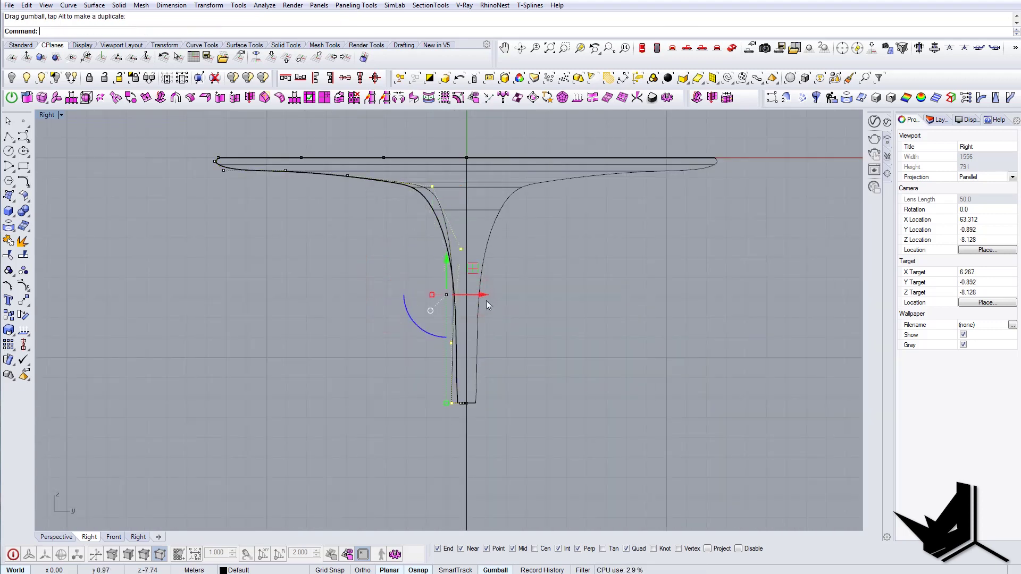
key("Escape")
key("Escape")
Step: Return to the Shaded perspective view and delete the old revolved deck-and-pier body
scroll(401, 196, "up", 2)
left_click(447, 202)
key("ctrl+F4")
right_click_drag(459, 272, 410, 280)
left_click(76, 116)
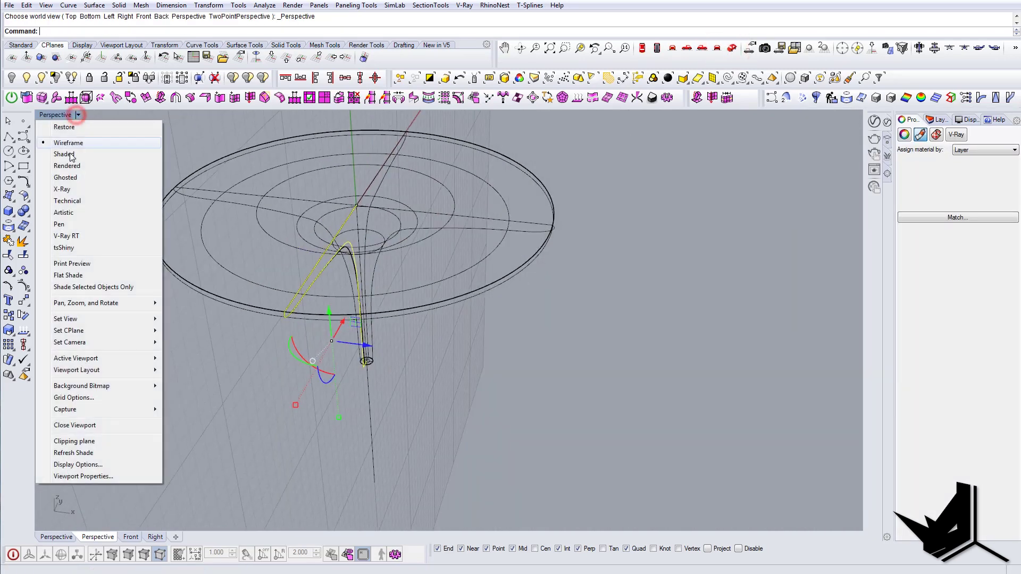
left_click(64, 154)
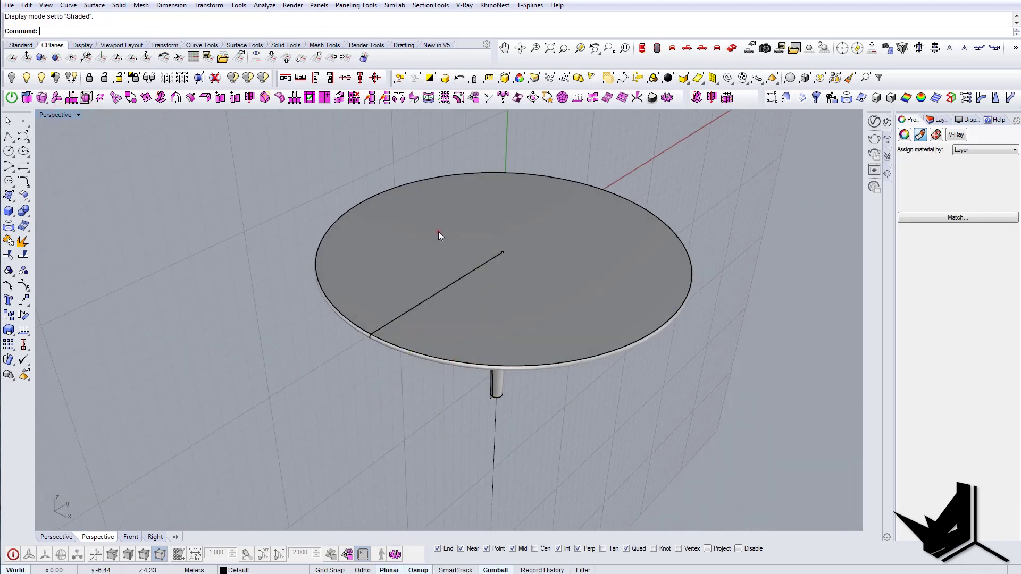
left_click(438, 231)
right_click_drag(517, 258, 459, 292)
key("Delete")
Step: Set the construction plane to World Top and revolve the thickened profile a full turn around the vertical axis line
left_click(454, 292)
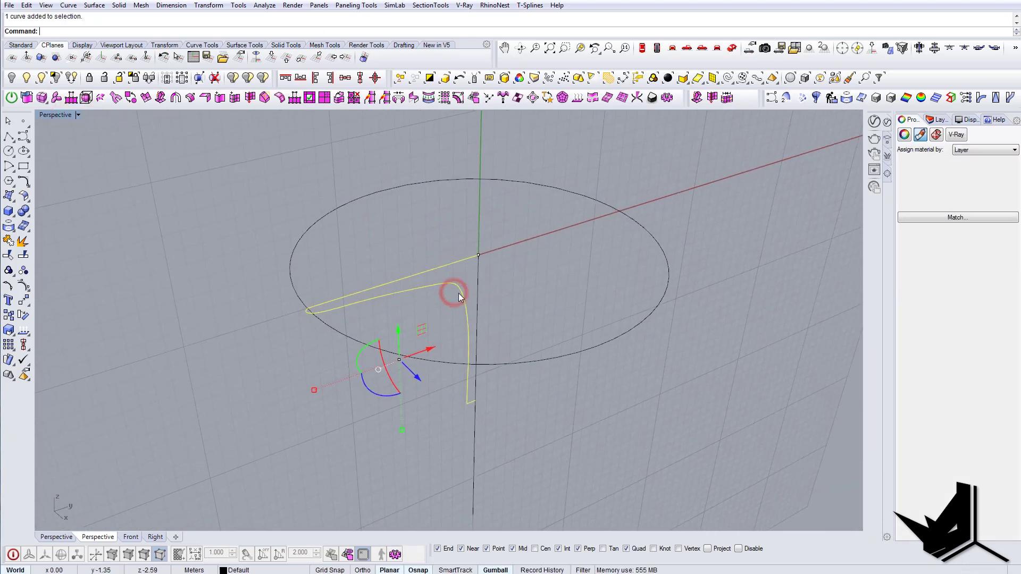
left_click(271, 57)
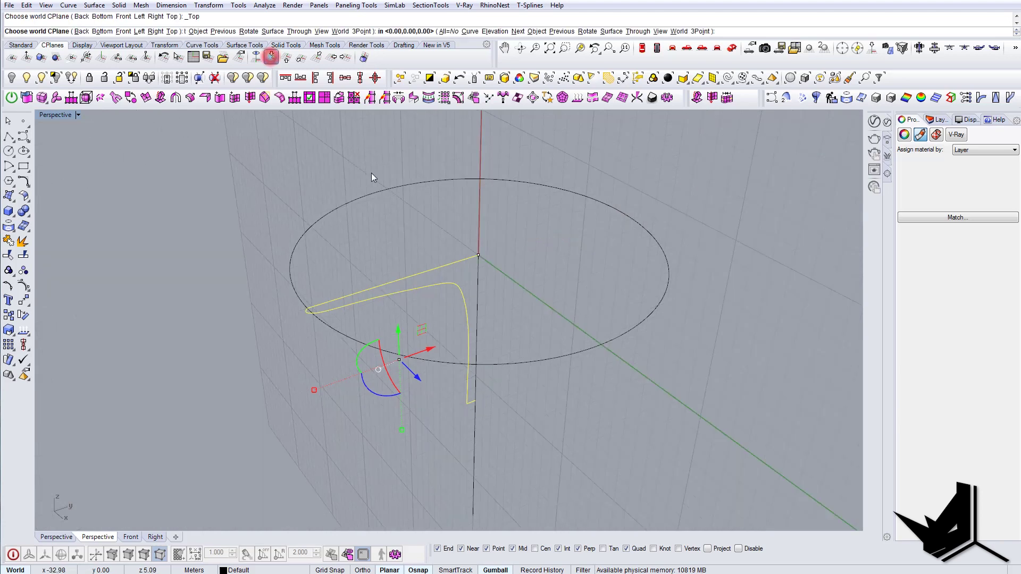
key("Return")
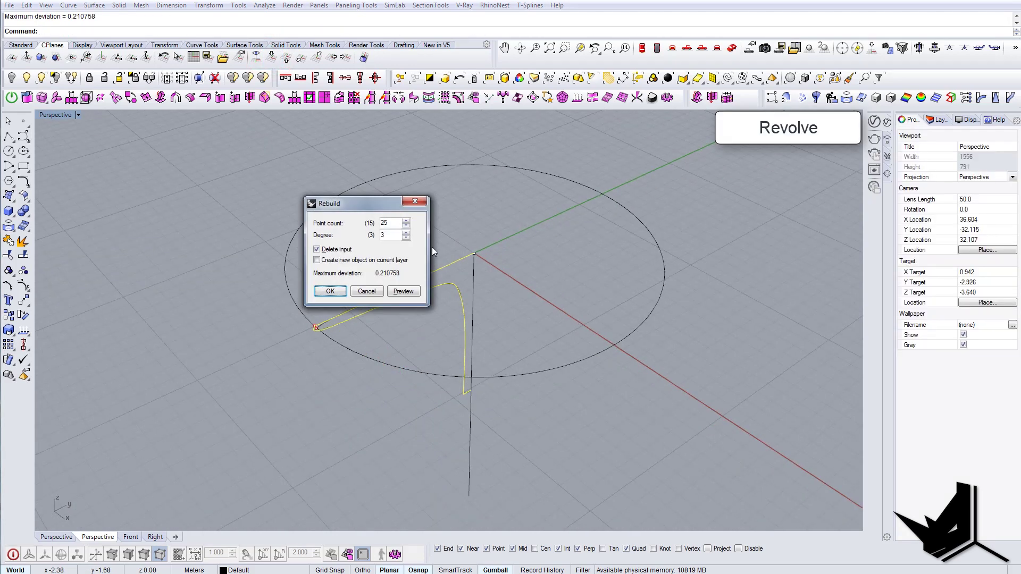
left_click(432, 257)
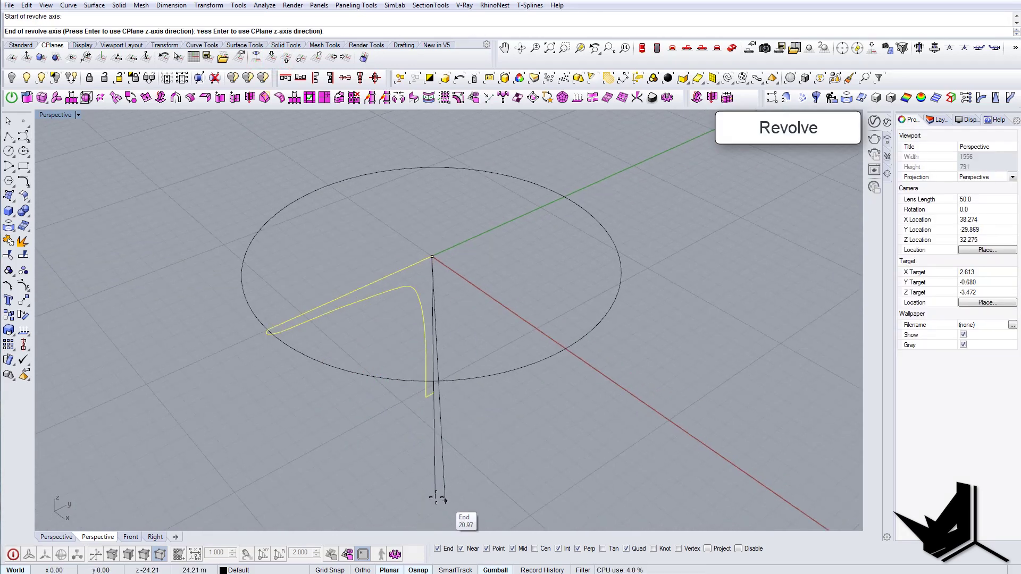
left_click(435, 498)
key("Return")
Step: Delete the vertical centre axis line
mouse_move(443, 493)
right_mouse_down()
mouse_move(399, 337)
mouse_move(433, 353)
mouse_move(462, 337)
mouse_move(489, 419)
mouse_move(440, 475)
right_mouse_up()
left_click_drag(431, 477, 367, 425)
right_click_drag(421, 147, 478, 228, "shift")
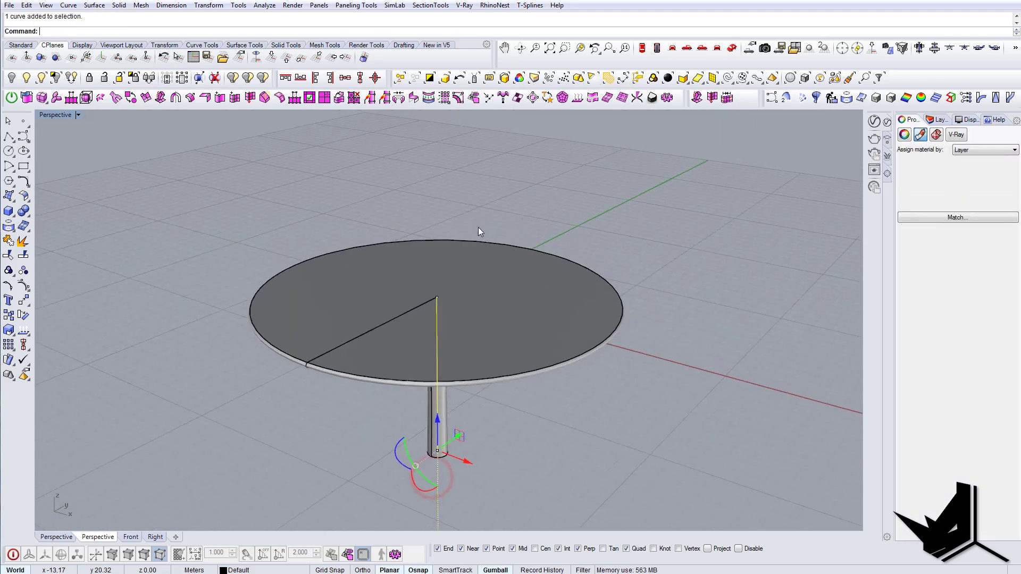
right_click_drag(574, 383, 494, 348)
key("Delete")
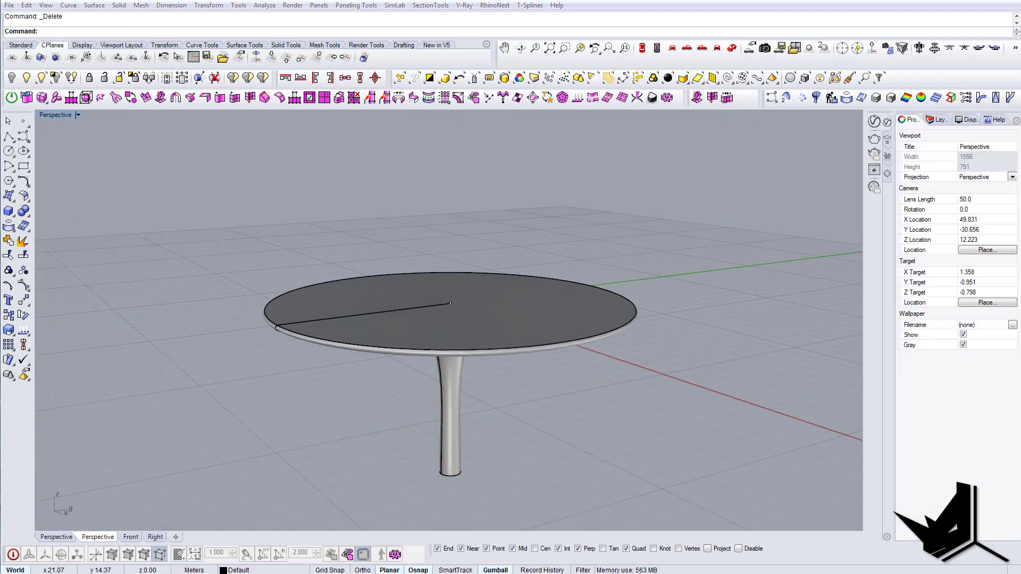
Step: Switch to Windows Photo Viewer and look through the bridge photos to study where the masts stand on the decks
left_click_drag(558, 573, 552, 161)
right_click(511, 375)
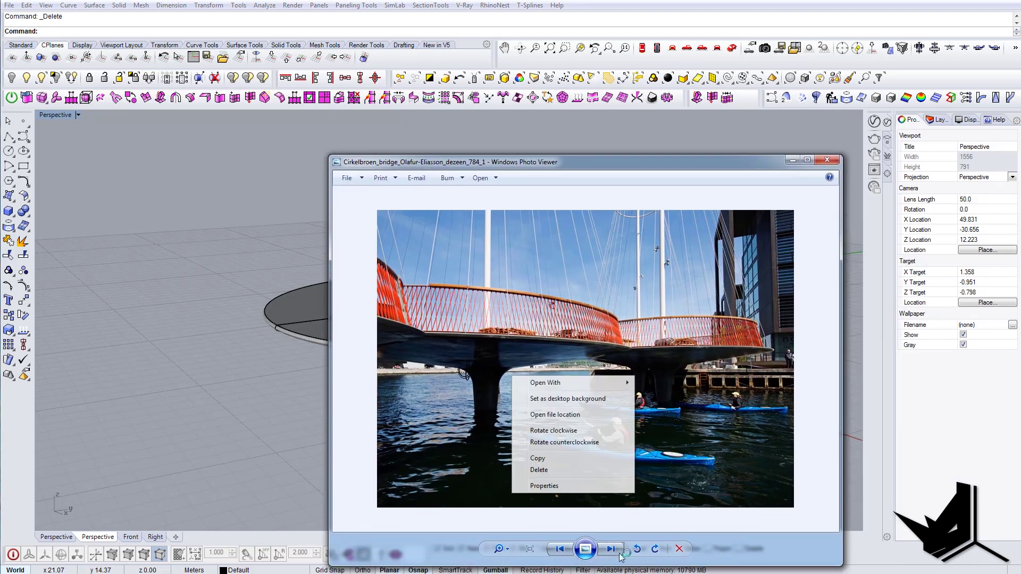
left_click(618, 553)
left_click(611, 550)
left_click(615, 552)
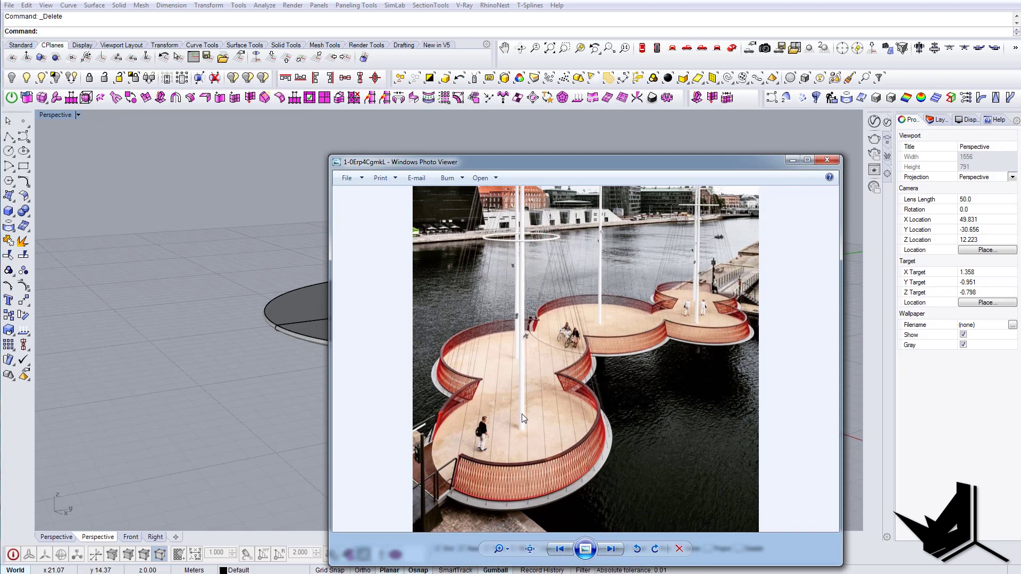
left_click_drag(705, 160, 1020, 242)
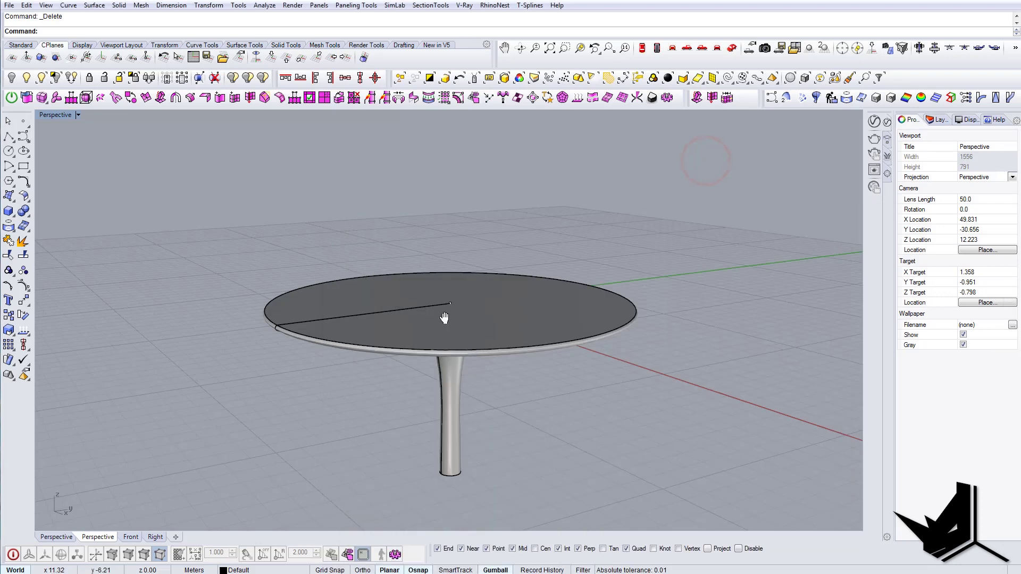
Step: Draw a small circle with a radius of about 0.3 m at the centre of the deck
right_click_drag(444, 318, 427, 267)
key("Return")
scroll(441, 255, "up", 6)
key("Escape")
scroll(439, 252, "down", 4)
type("Circle")
key("Return")
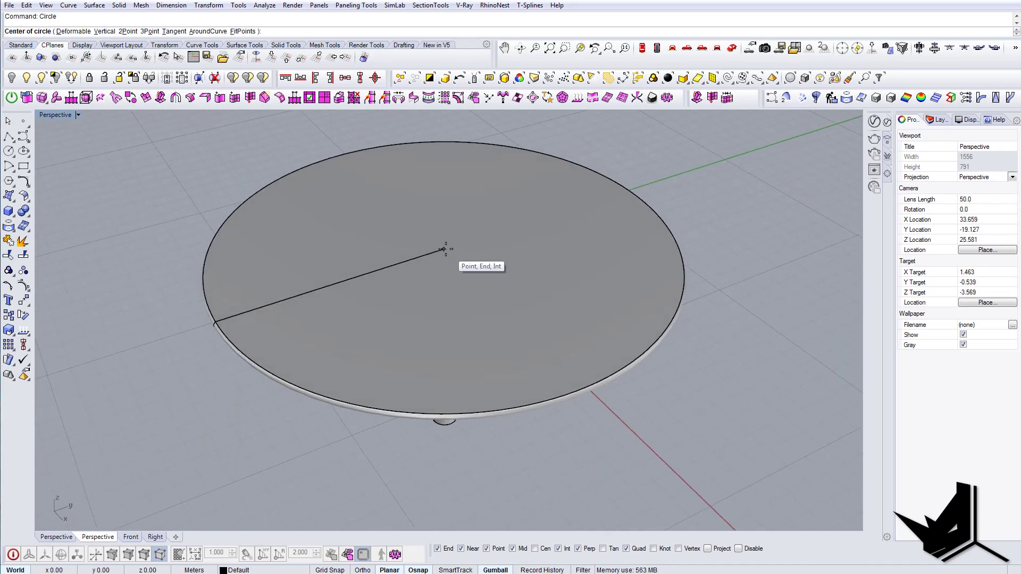
left_click(443, 250)
scroll(445, 249, "up", 5)
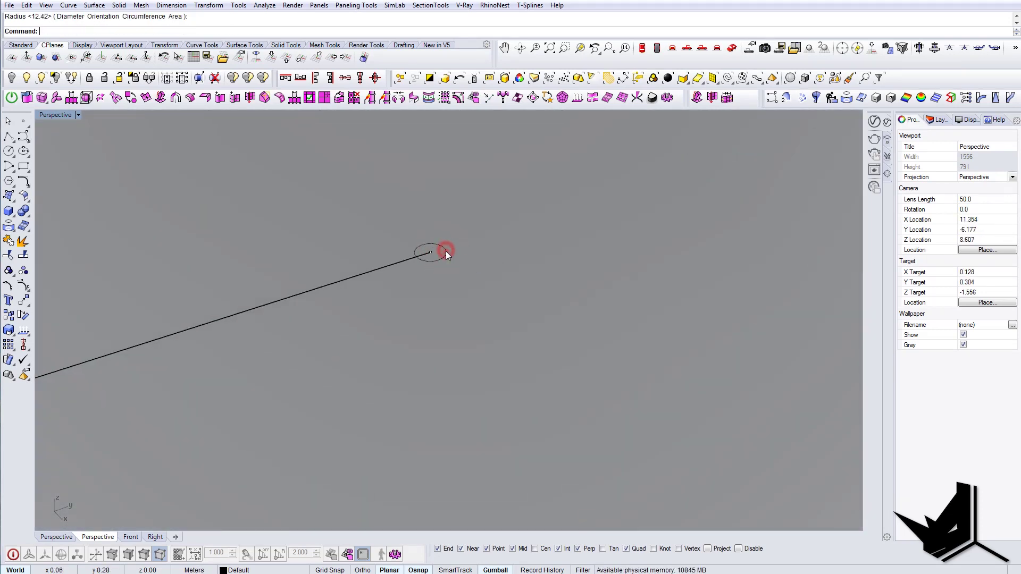
left_click(446, 251)
Step: Move the small circle down below the pier's foot and extrude it upward about 33 m to form the mast
left_click(482, 276)
scroll(480, 276, "down", 8)
right_click_drag(464, 261, 463, 235)
left_click_drag(468, 238, 462, 335)
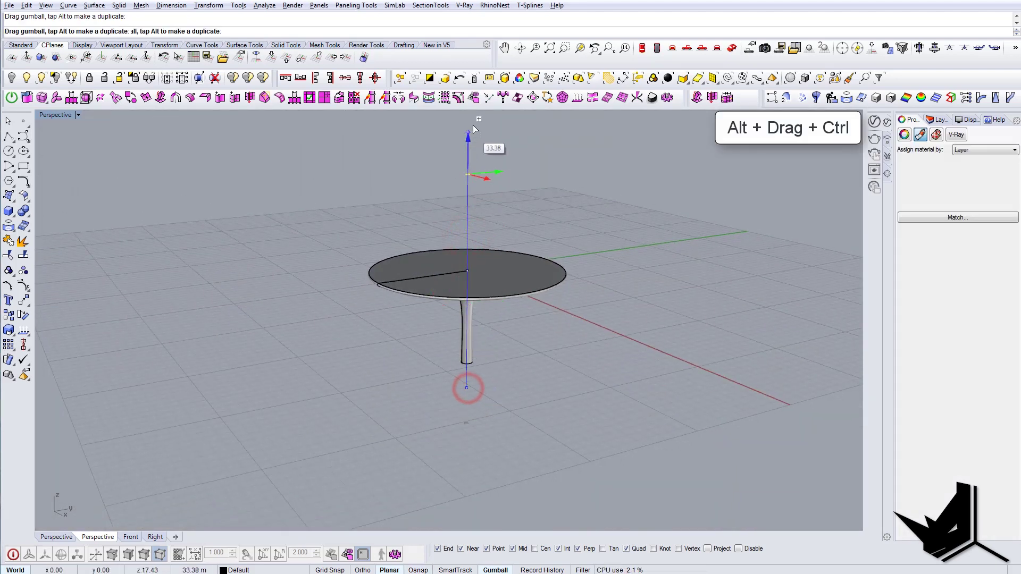
left_click_drag(474, 129, 473, 128, "ctrl+alt")
key("Escape")
Step: Turn on the mast's solid points with SolidPtOn and move its top points upward to make the mast taller
right_click_drag(488, 175, 477, 272, "shift")
left_click(477, 284)
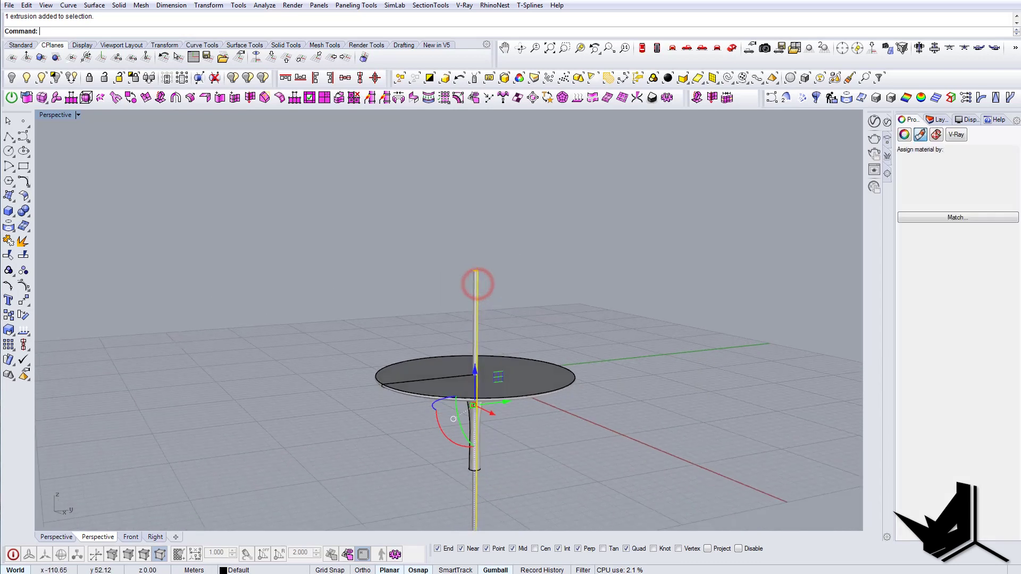
type("SolidPtOn")
key("Return")
left_click_drag(433, 253, 517, 302)
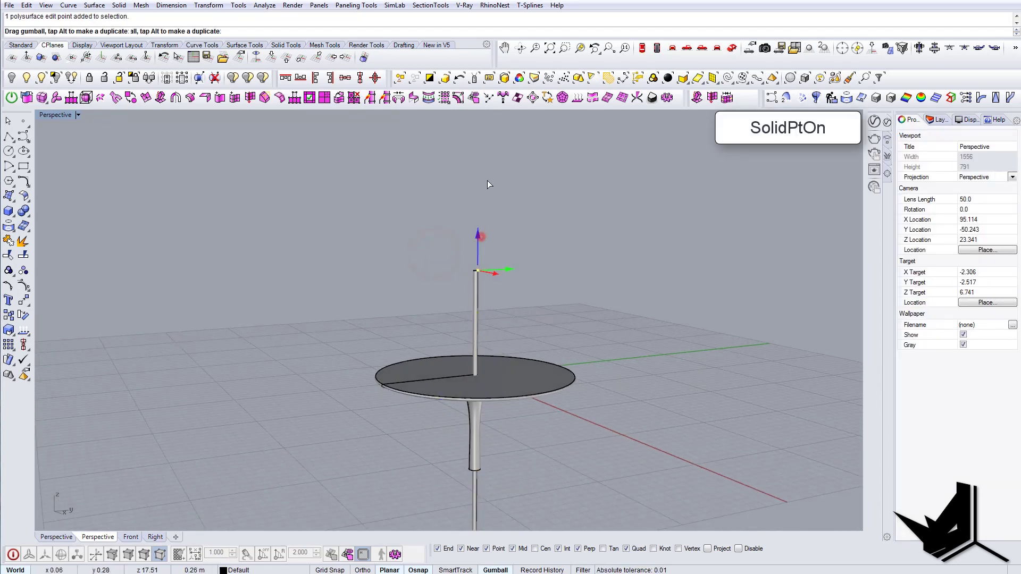
left_click_drag(488, 181, 486, 123)
right_click_drag(491, 178, 486, 202, "shift")
right_click_drag(489, 287, 479, 244)
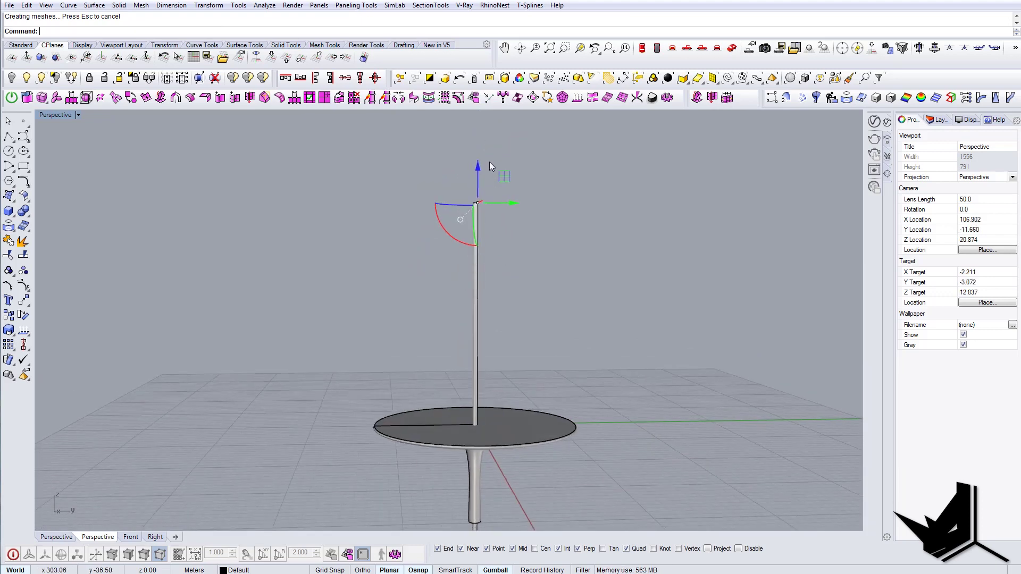
right_click_drag(489, 166, 481, 169)
Step: Check the bridge photo again for the mast's details and take a closer look at the modelled mast's top
key("alt+Tab")
left_click_drag(640, 174, 1020, 126)
left_click(806, 523)
right_click_drag(454, 164, 546, 231, "shift")
scroll(502, 192, "up", 5)
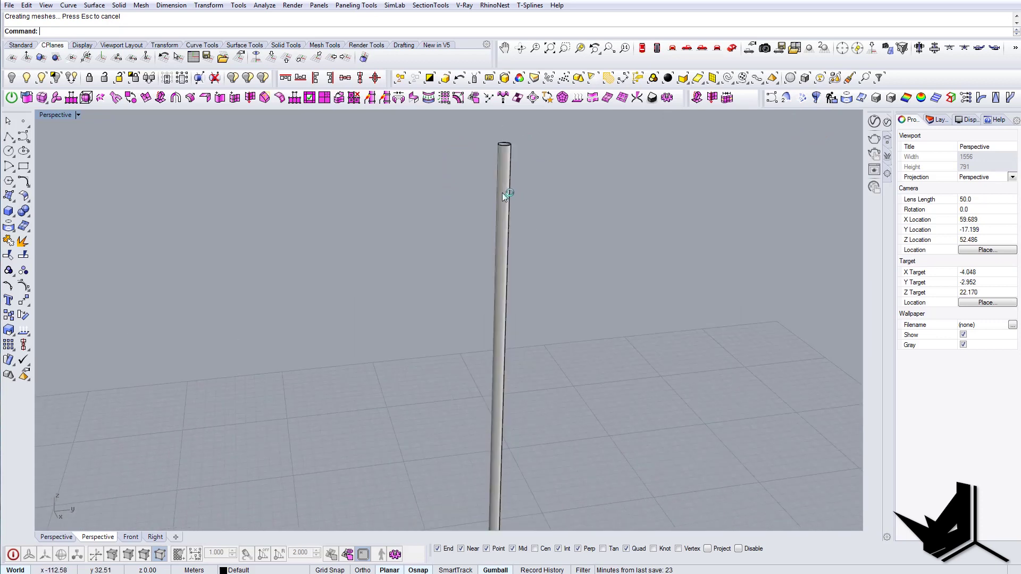
Step: Examine the mast along its length and where it passes through the deck
left_click(502, 192)
right_click_drag(505, 198, 509, 411)
scroll(509, 411, "down", 4)
right_click_drag(500, 520, 493, 468, "shift")
scroll(479, 473, "up", 12)
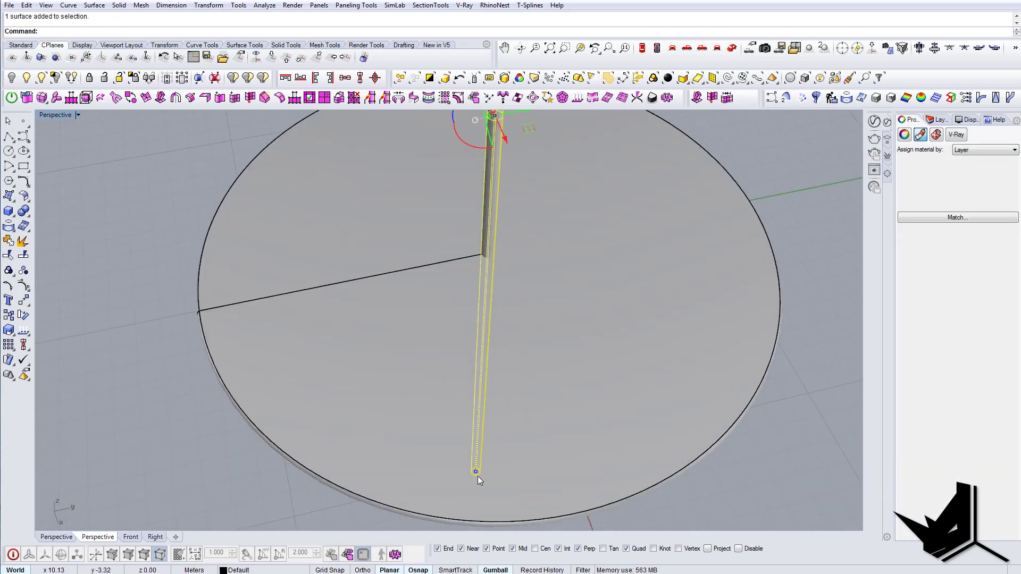
scroll(477, 474, "down", 8)
scroll(506, 283, "up", 2)
scroll(506, 287, "up", 6)
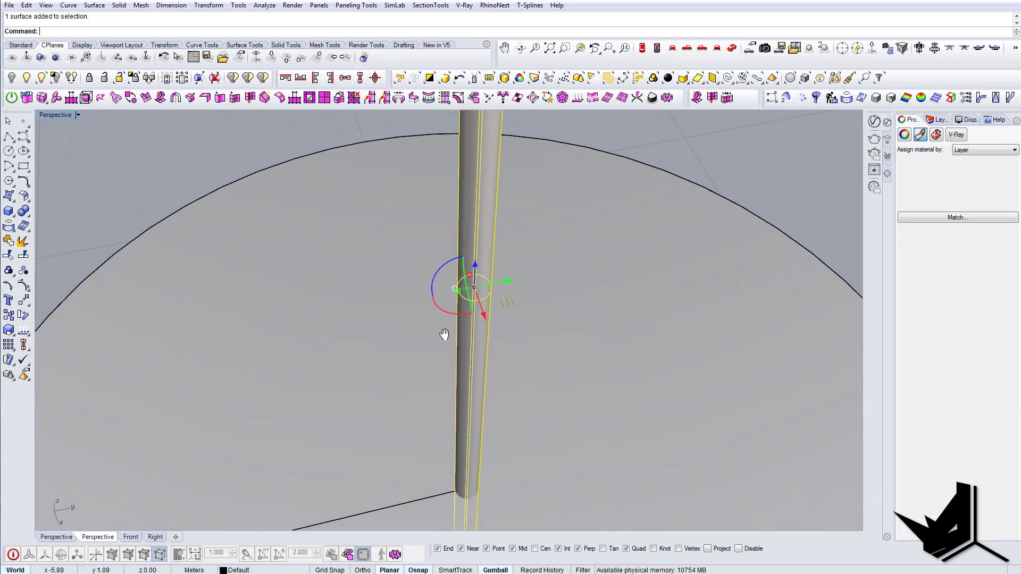
left_click_drag(457, 298, 467, 298)
scroll(481, 315, "down", 4)
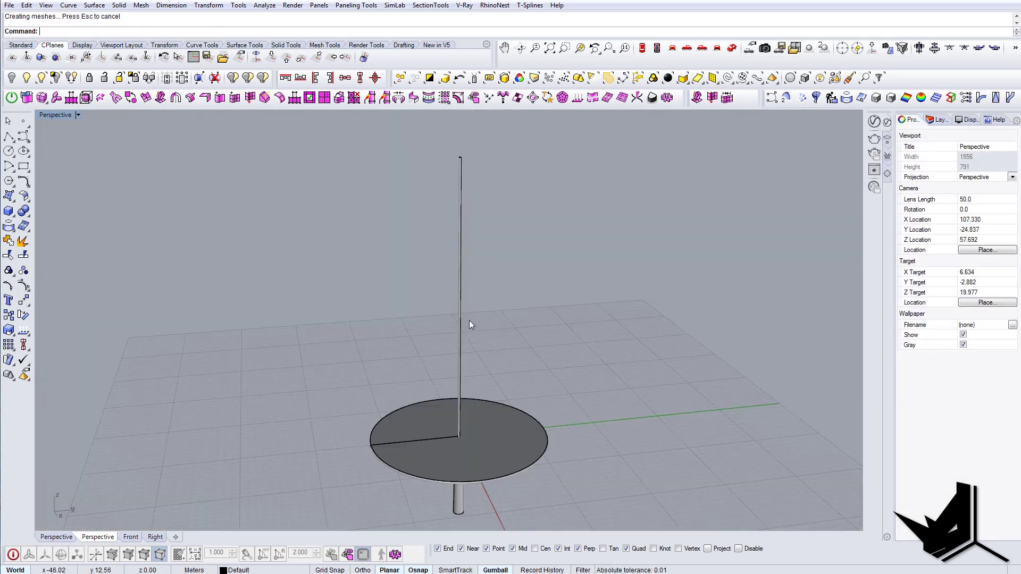
right_click_drag(445, 305, 463, 287)
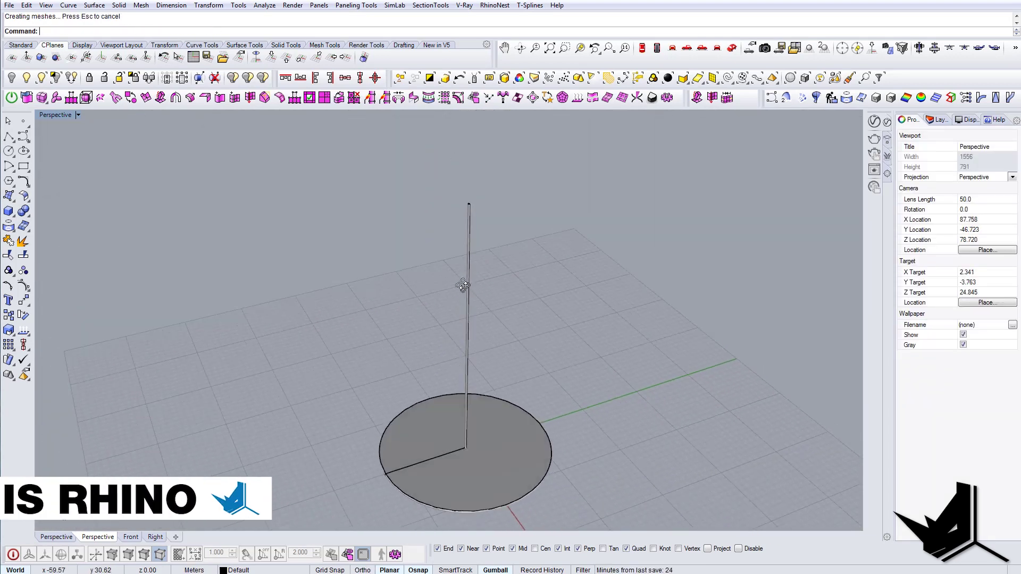
Step: Close the mast's open ends with Cap
scroll(476, 219, "up", 12)
right_click_drag(475, 218, 464, 370)
left_click(464, 371)
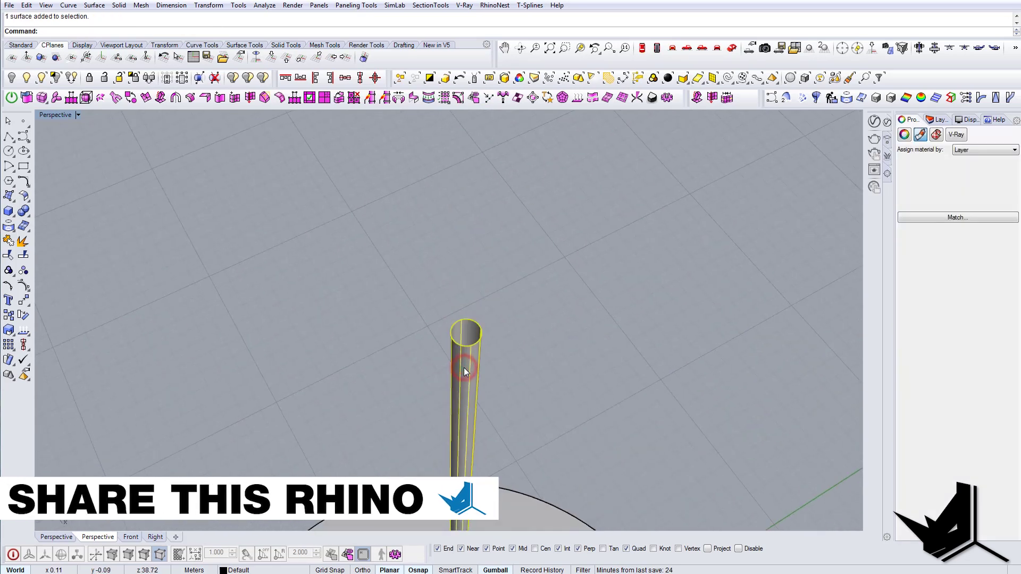
type("cap")
key("Return")
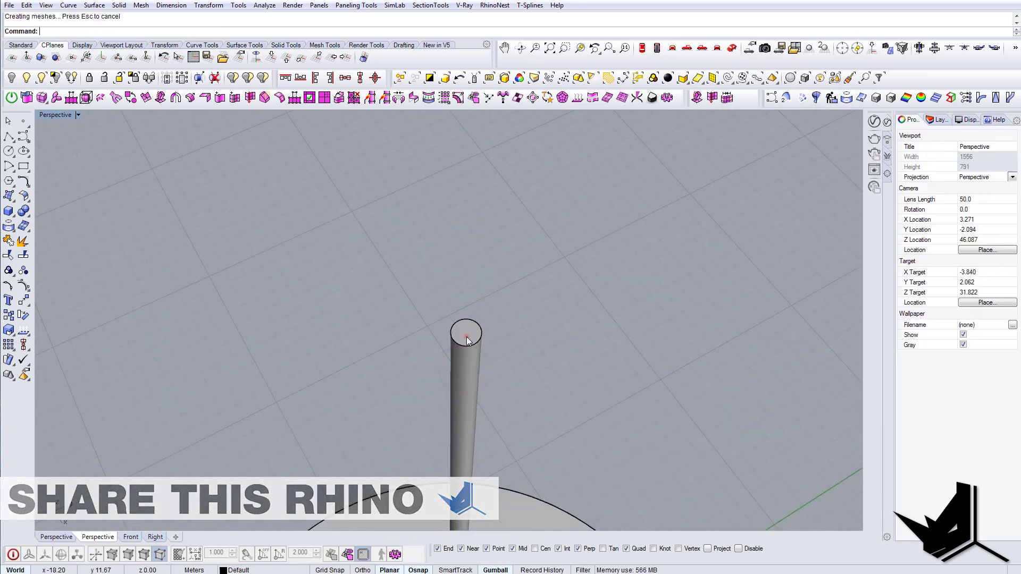
Step: Duplicate the border of the mast's top face and move the resulting circle down along the mast's upper part
left_click(467, 341)
type("Du")
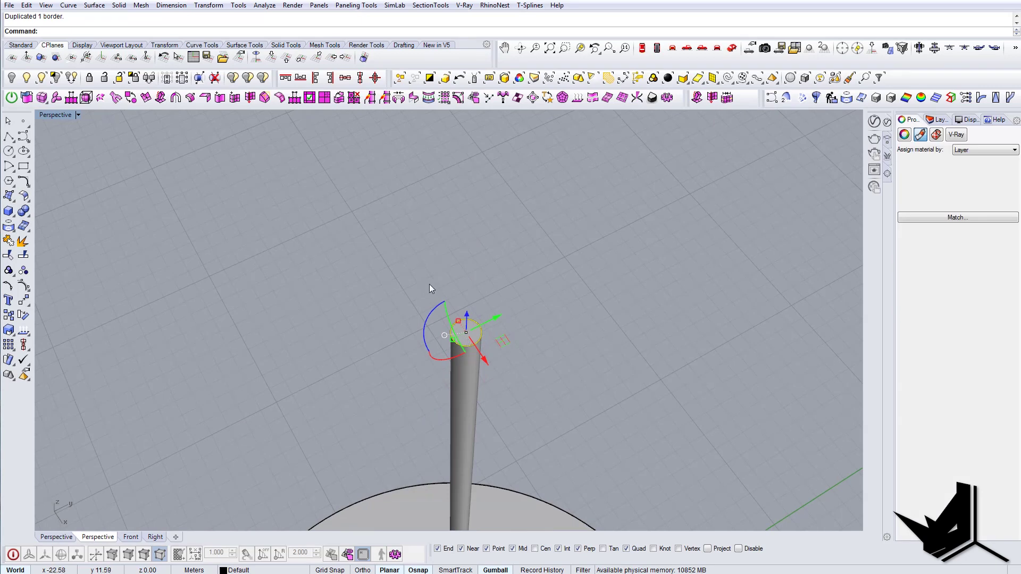
right_click_drag(429, 284, 469, 207)
scroll(469, 207, "down", 3)
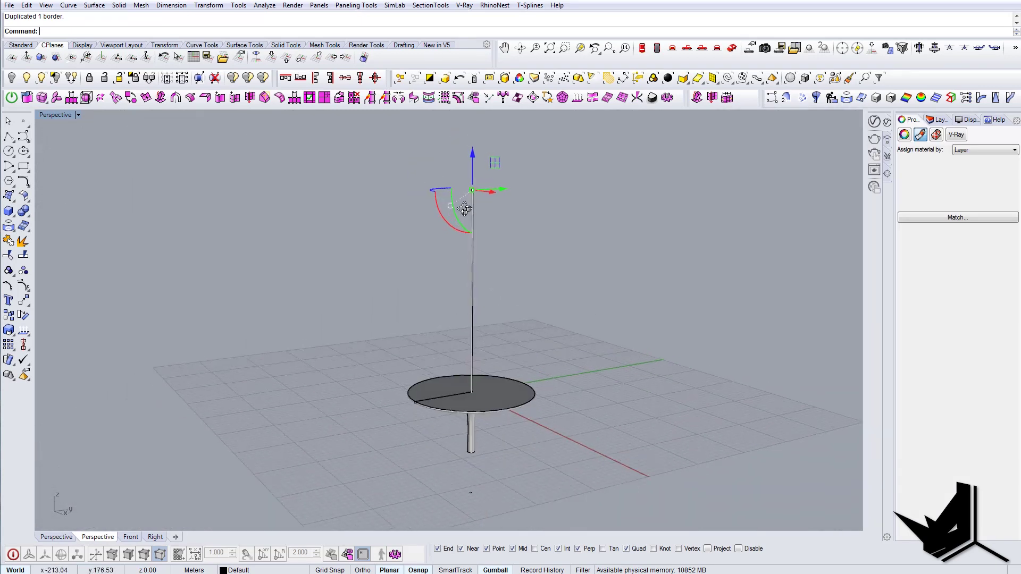
left_click_drag(483, 213, 484, 214)
right_click_drag(485, 216, 477, 262)
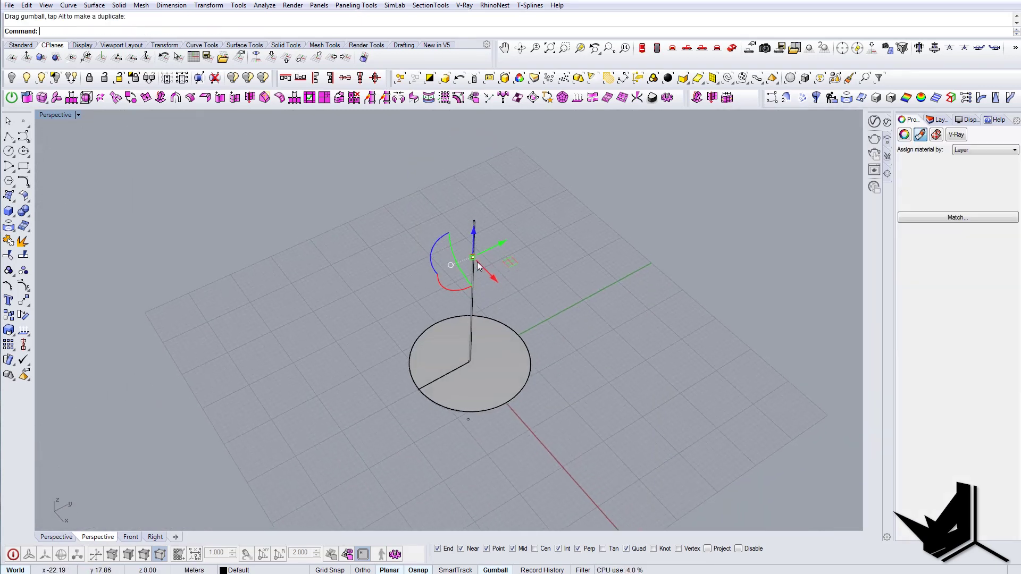
Step: Scale the duplicated circle outward evenly so it forms a wide ring around the mast
scroll(475, 258, "up", 12)
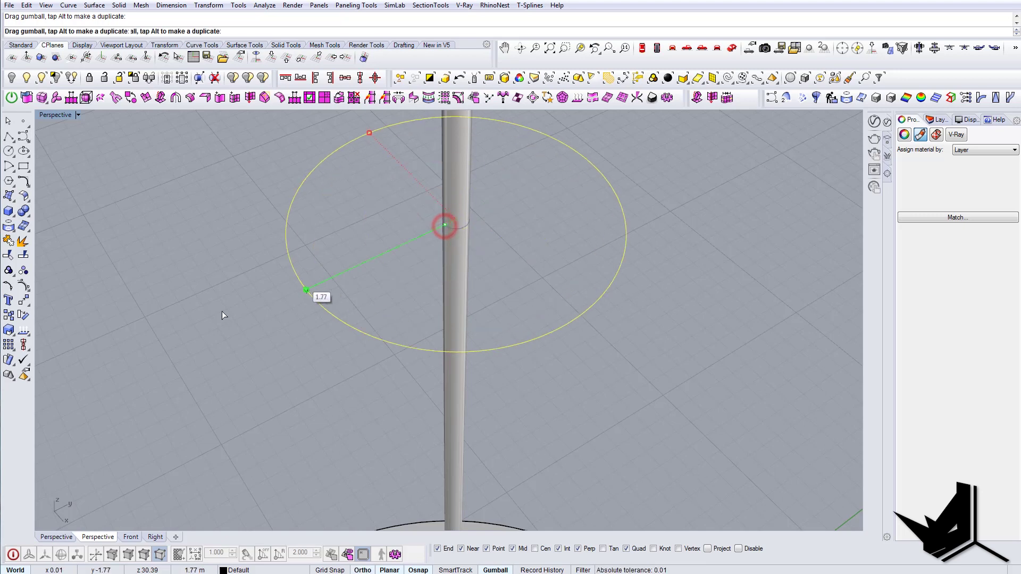
left_click_drag(158, 336, 296, 330)
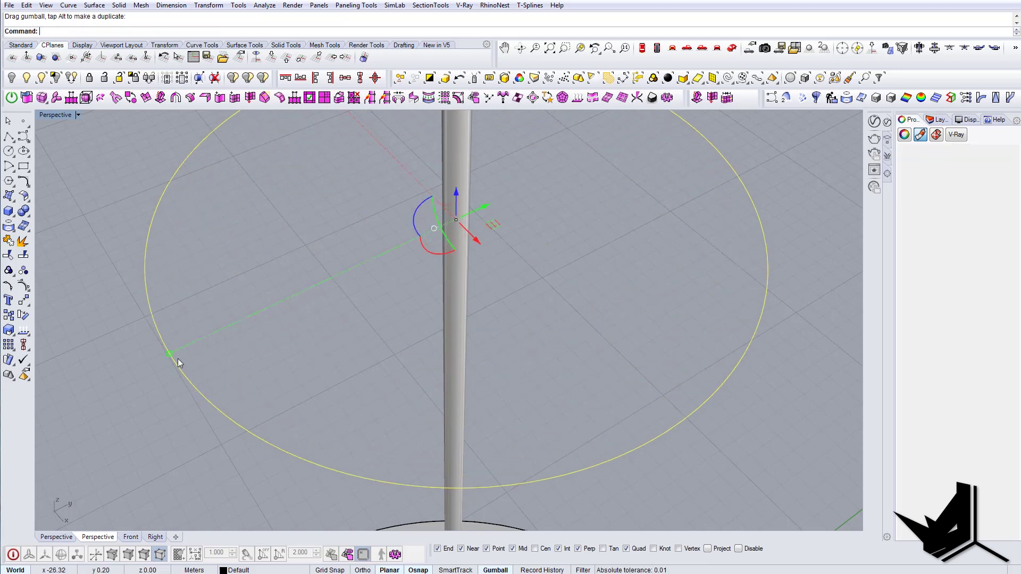
scroll(311, 315, "down", 4)
right_click_drag(311, 315, 299, 240)
scroll(349, 237, "down", 8)
right_click_drag(419, 224, 413, 257)
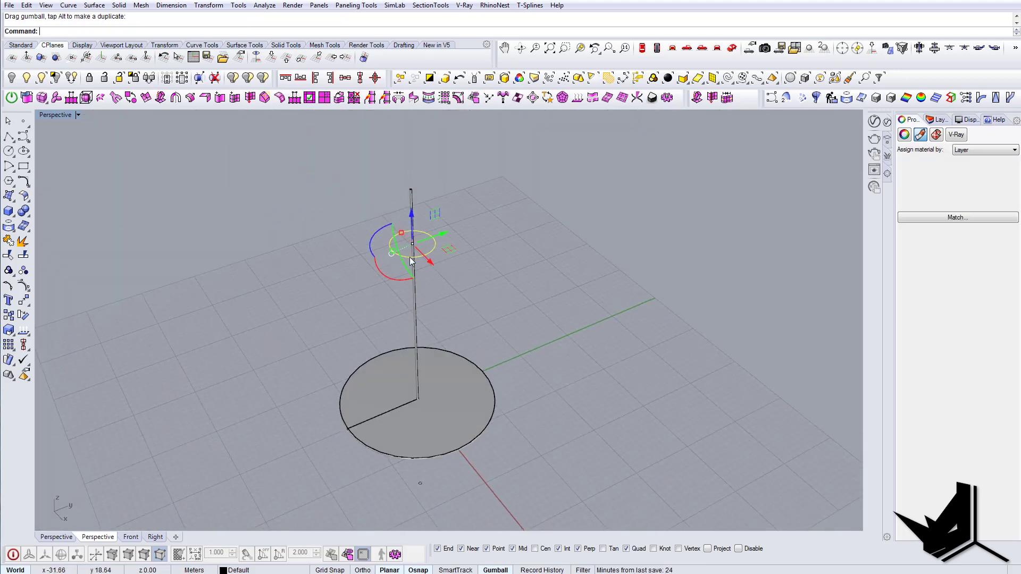
scroll(385, 255, "up", 7)
scroll(383, 244, "up", 2)
left_click_drag(348, 238, 359, 240)
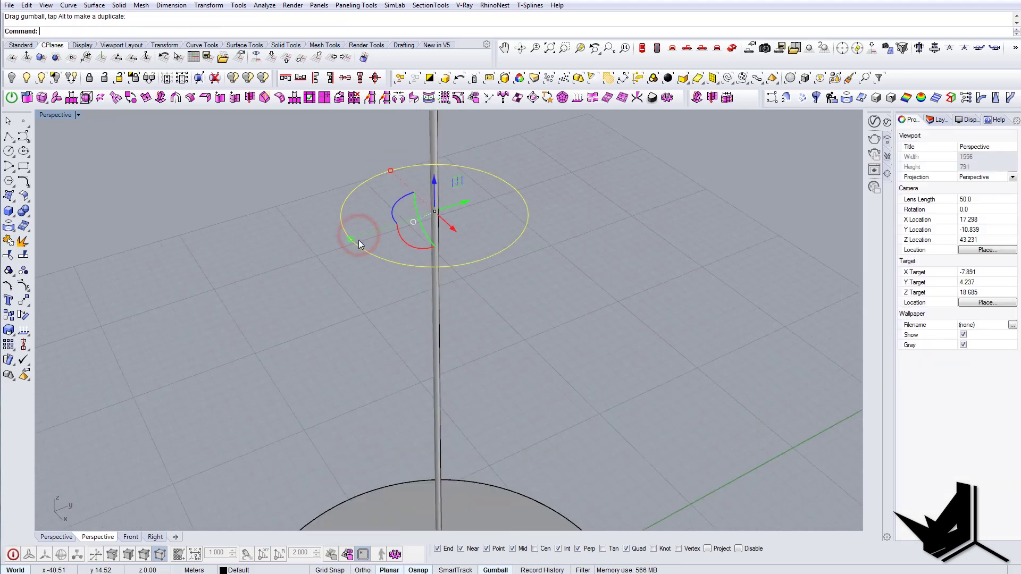
scroll(359, 241, "down", 5)
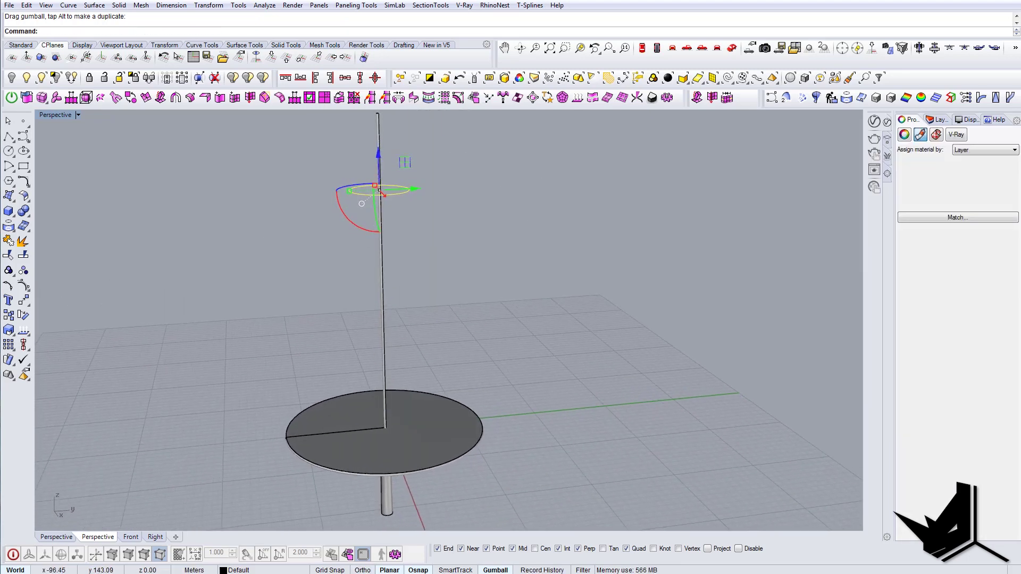
Step: Check the bridge photo for the mast rings and compare them with the modelled circle
key("alt+Tab")
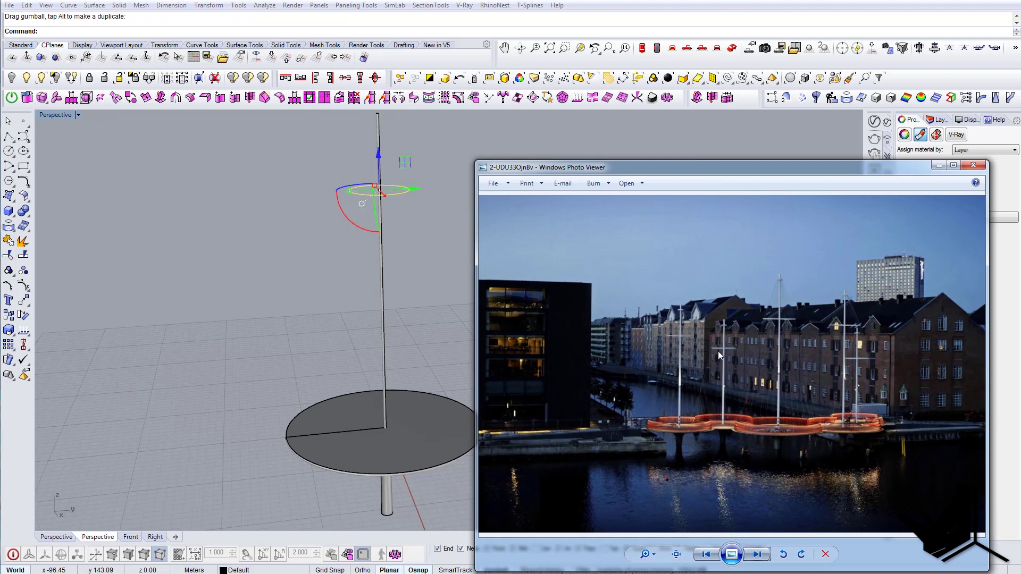
left_click_drag(734, 168, 1020, 250)
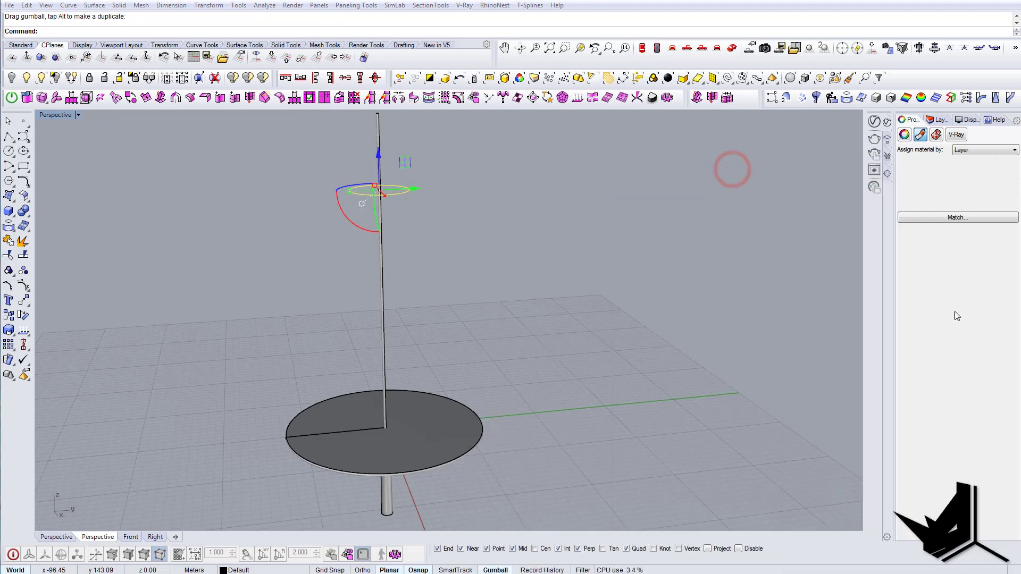
right_click_drag(372, 207, 428, 237, "shift")
right_click_drag(428, 238, 467, 289)
scroll(468, 288, "up", 8)
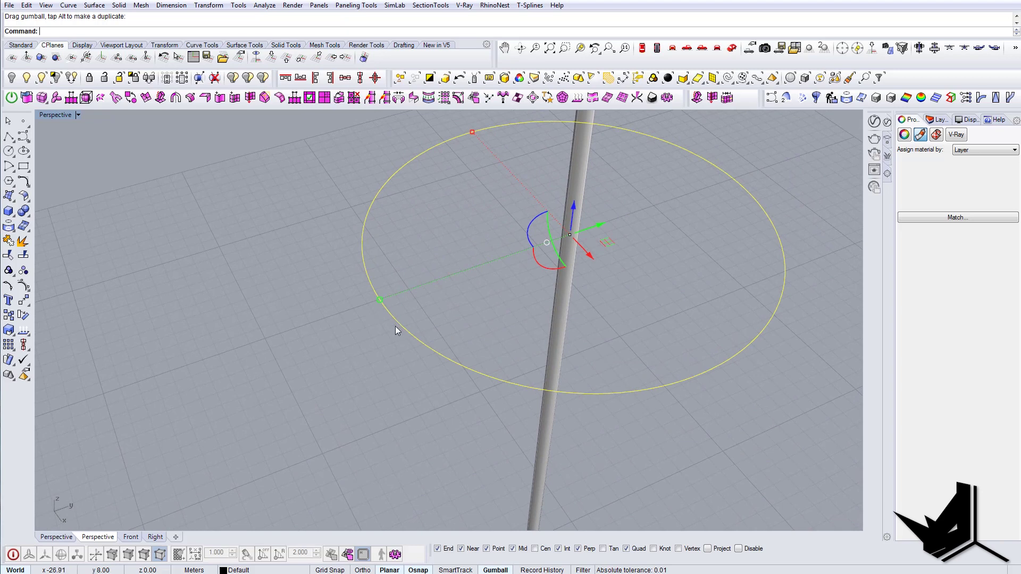
right_click_drag(396, 328, 400, 327)
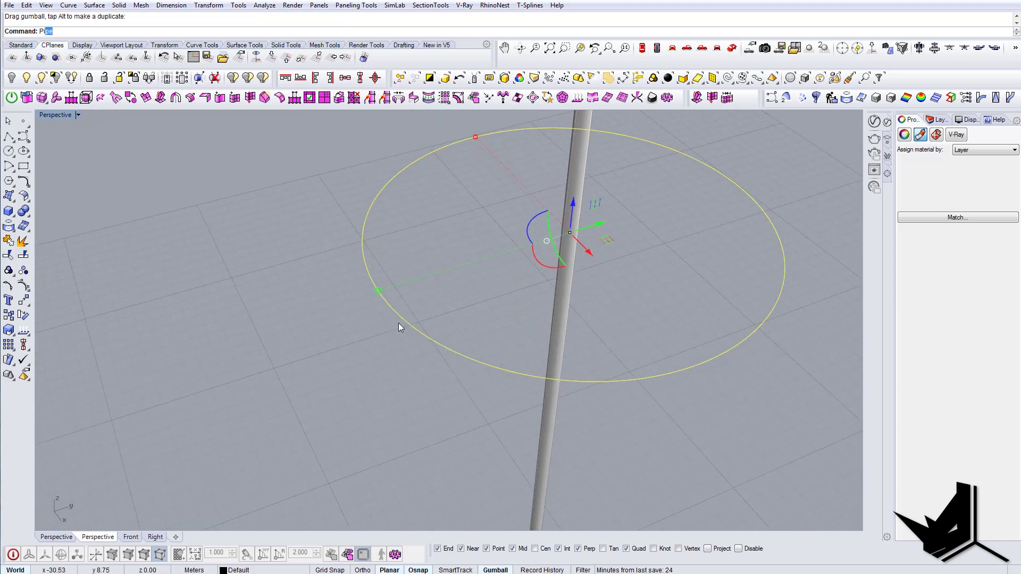
Step: Try piping the ring curve with a closed pipe of 0.1 m diameter, and undo it
key("Return")
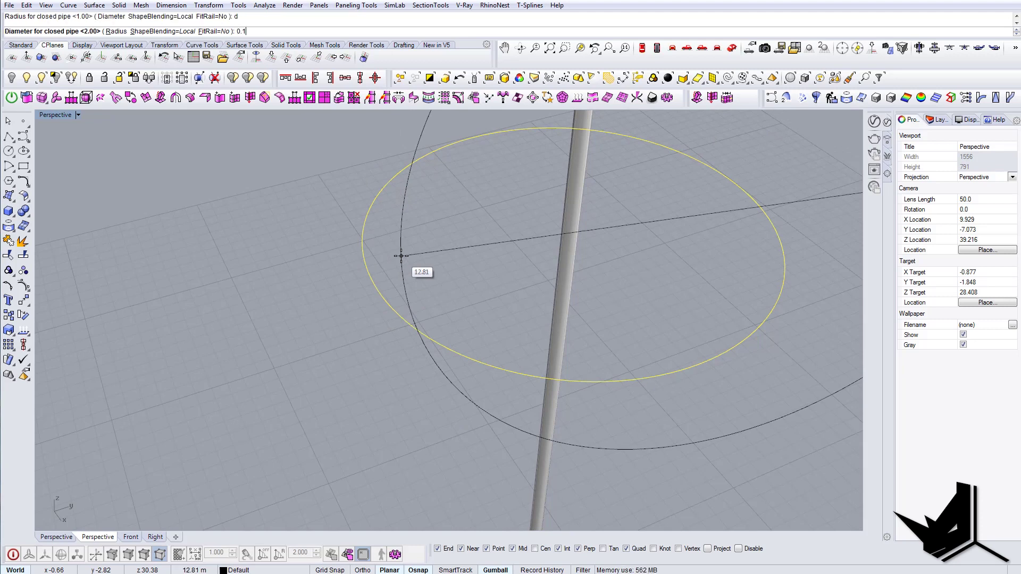
type("0.1")
key("Return")
key("Escape")
right_click_drag(412, 287, 373, 265)
key("ctrl+z")
Step: Try piping the ring curve with a closed pipe of 0.5 m diameter, and undo it
scroll(430, 231, "up", 8)
left_click_drag(373, 265, 259, 265)
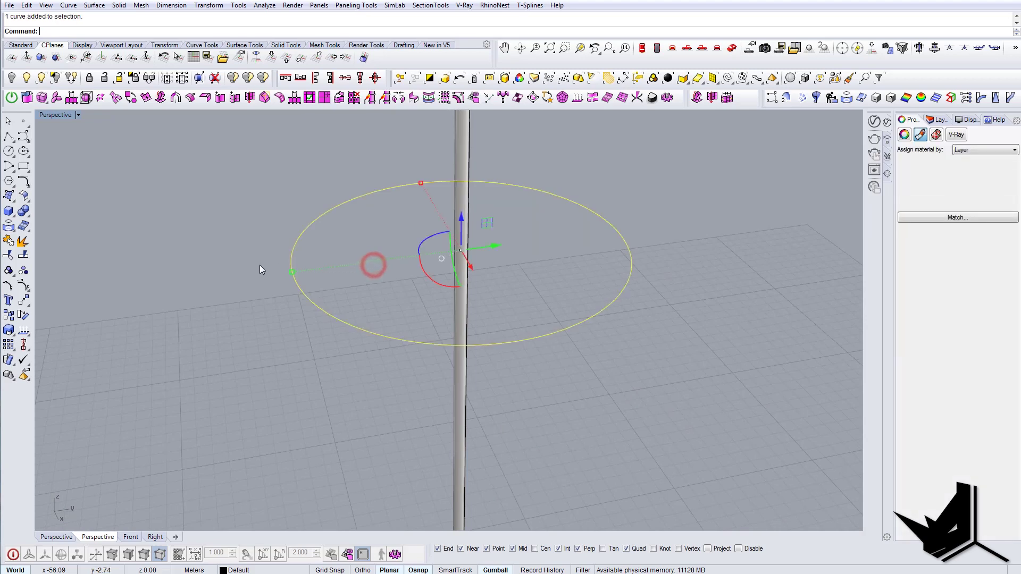
type("Pipe")
key("Return")
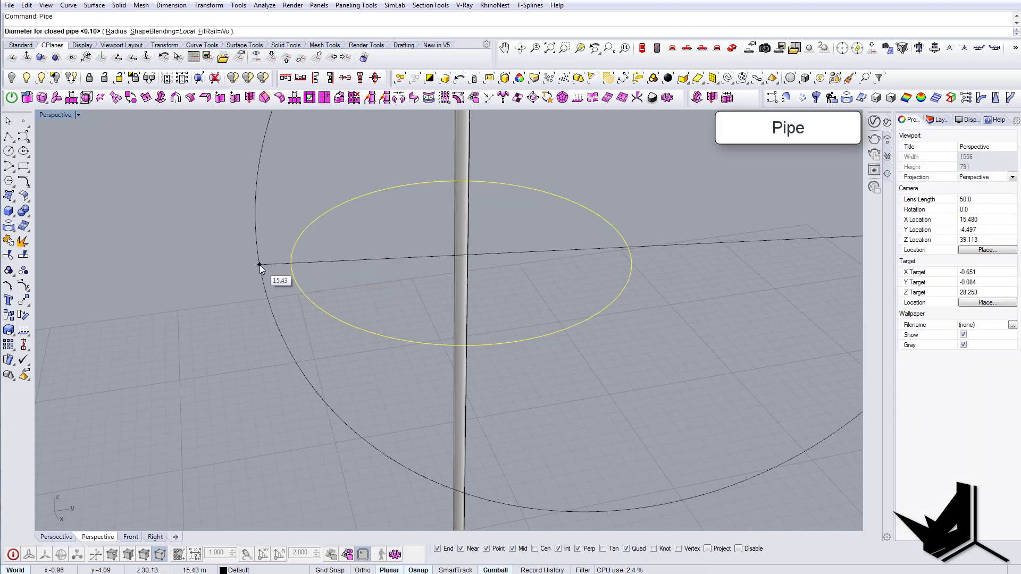
type("0.5")
key("Return")
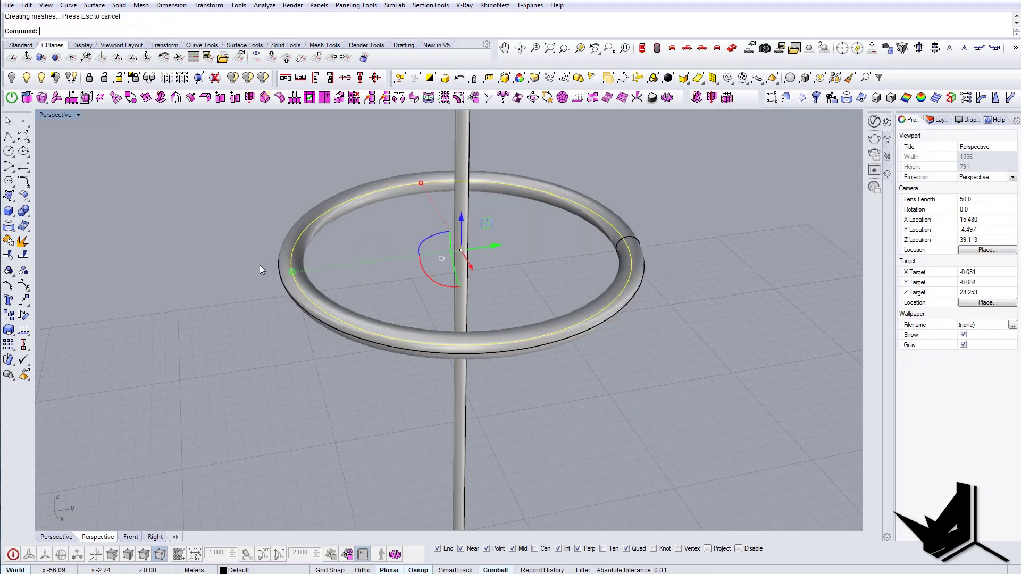
key("Escape")
right_click_drag(464, 264, 491, 212)
scroll(452, 258, "up", 8)
right_click_drag(452, 258, 438, 275)
Step: Pipe the ring curve around the mast with a thinner closed pipe
left_click_drag(438, 276, 387, 310)
type("Pipe")
key("Return")
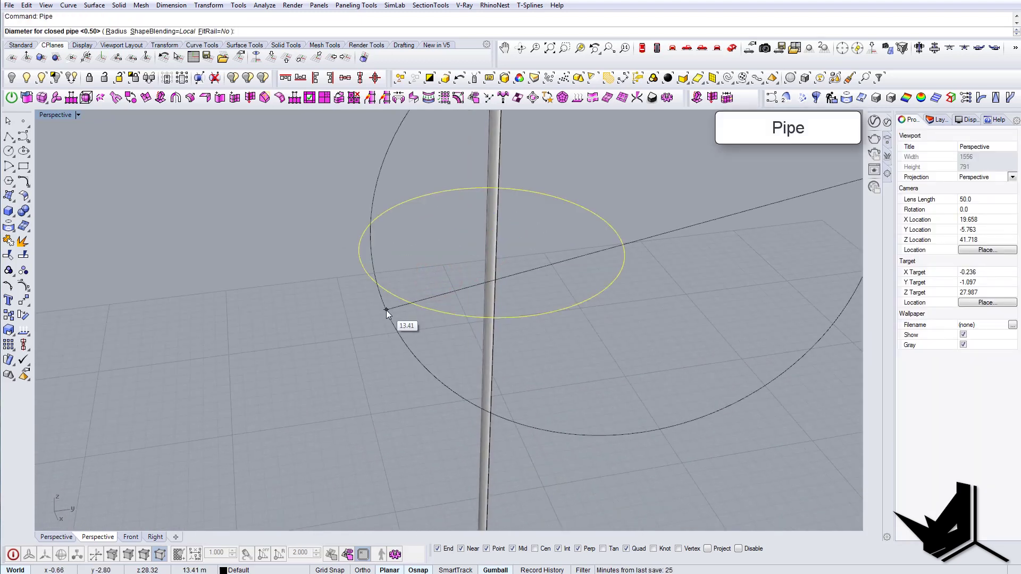
key("Return")
key("Return")
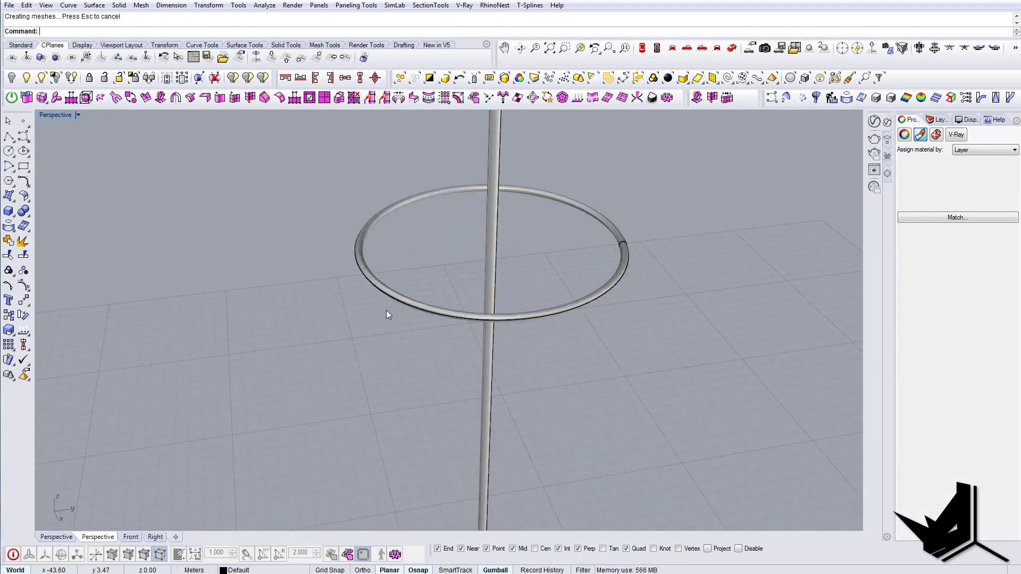
Step: Duplicate the outer border of the circular deck's top surface with DupBorder
scroll(411, 293, "down", 12)
mouse_move(408, 291)
right_mouse_down()
mouse_move(424, 258)
mouse_move(442, 321)
mouse_move(436, 383)
mouse_move(516, 384)
mouse_move(475, 397)
right_mouse_up()
right_click_drag(448, 468, 453, 397, "shift")
scroll(457, 398, "up", 5)
left_click(460, 398)
left_click(460, 397)
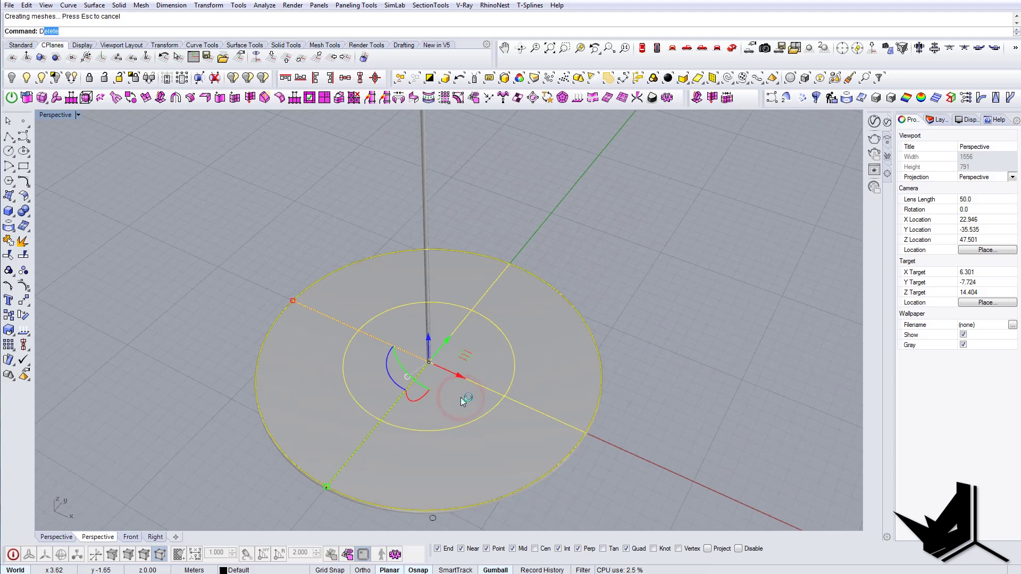
type("upBorder")
key("Return")
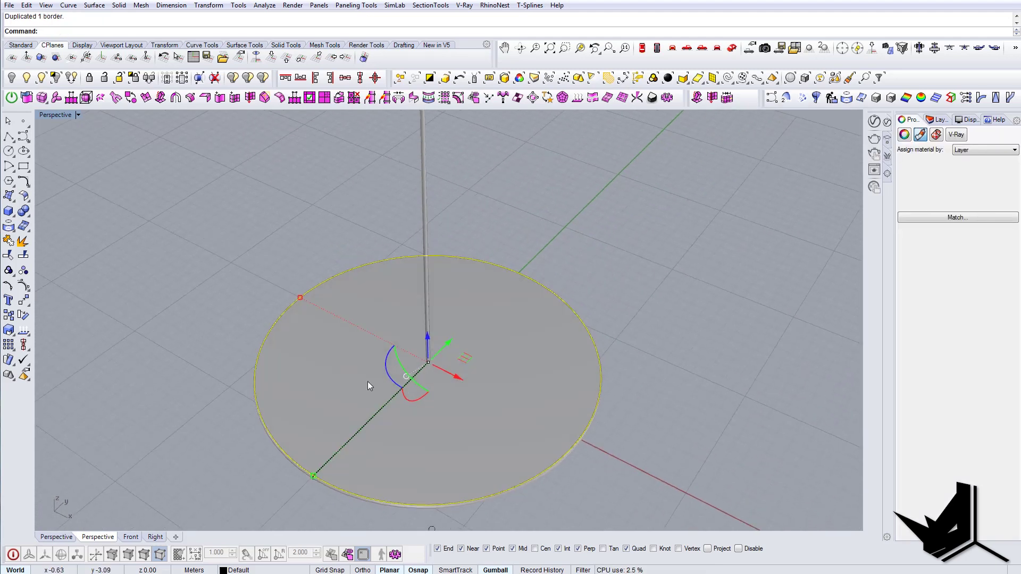
Step: Scale the duplicated deck border inward evenly to a radius of about 12 m
scroll(381, 314, "up", 2)
right_click_drag(346, 344, 423, 335, "shift")
left_click_drag(300, 267, 304, 267)
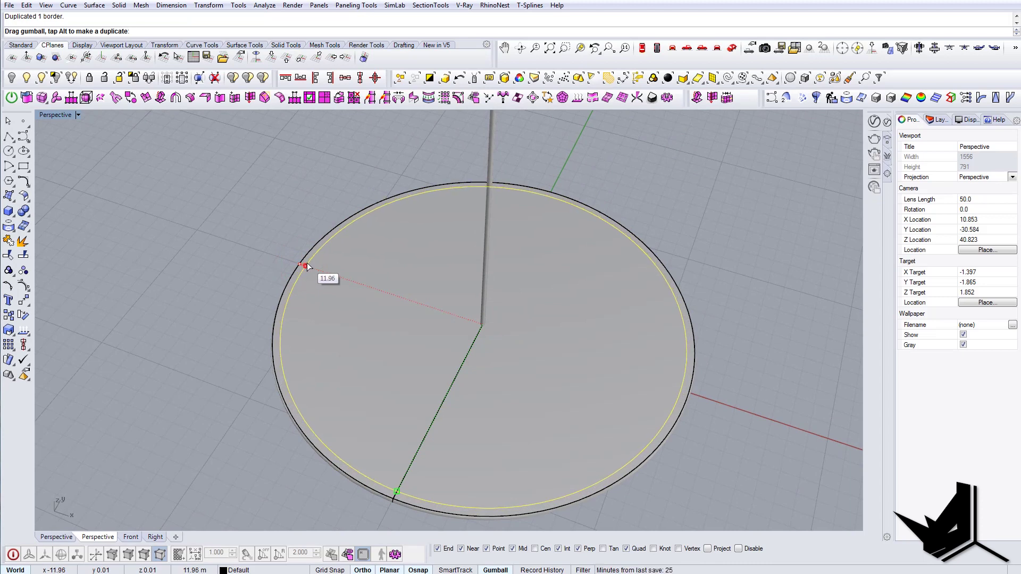
right_click_drag(361, 312, 335, 283)
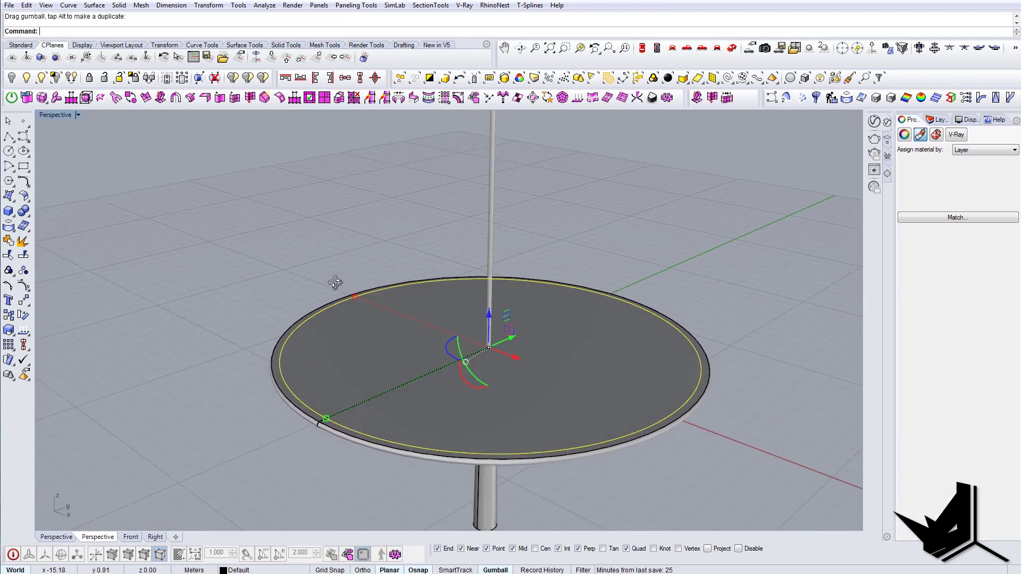
Step: Try extruding the inset deck circle upward into a wall around the deck, and undo it
right_click_drag(488, 331, 433, 327)
scroll(449, 347, "up", 4)
left_click_drag(452, 309, 446, 263, "alt")
mouse_move(445, 263)
right_mouse_down()
mouse_move(278, 310)
mouse_move(404, 314)
mouse_move(342, 422)
right_mouse_up()
left_click(341, 423)
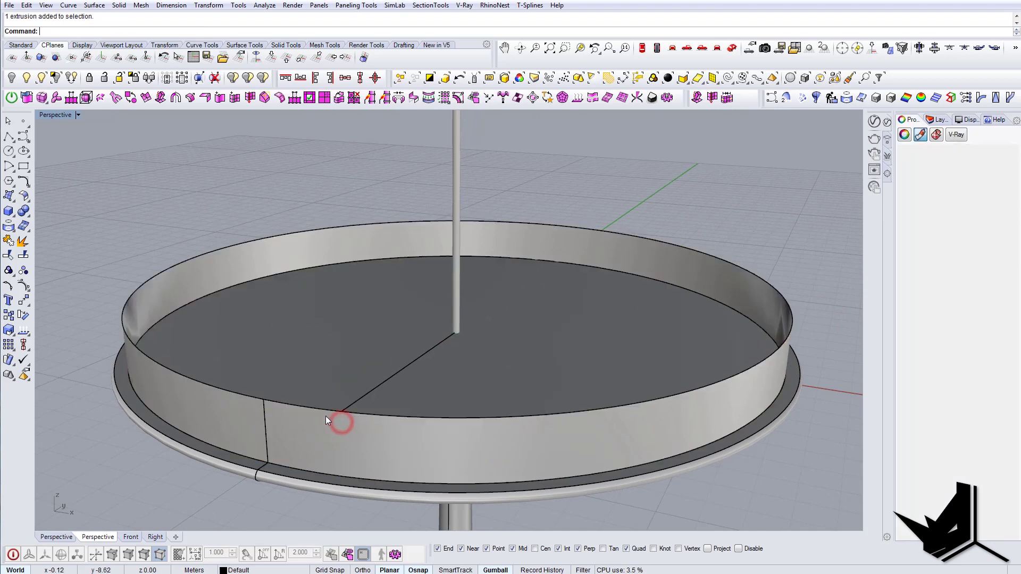
left_click(314, 413)
key("Escape")
left_click(286, 382)
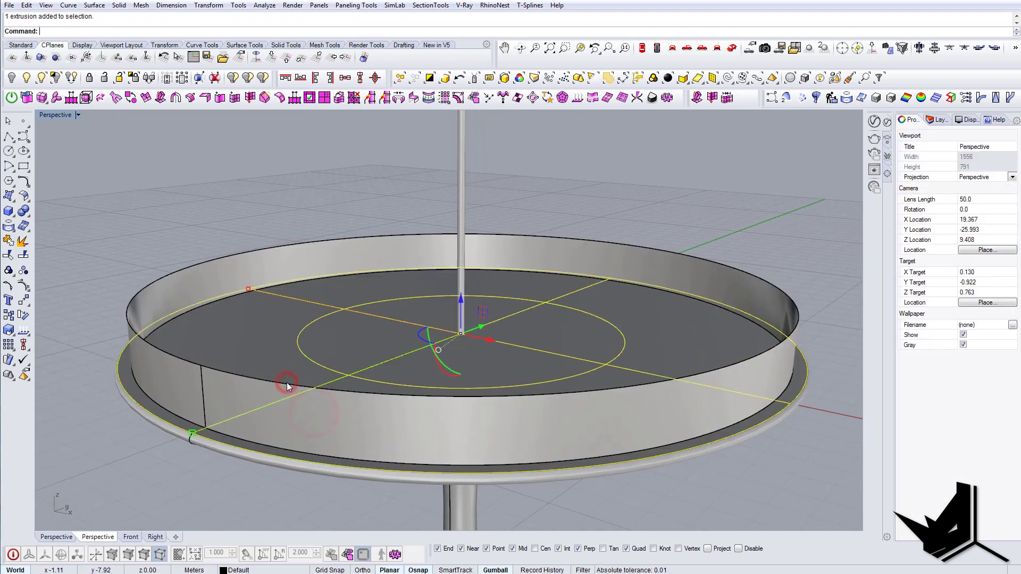
left_click(159, 354)
key("Delete")
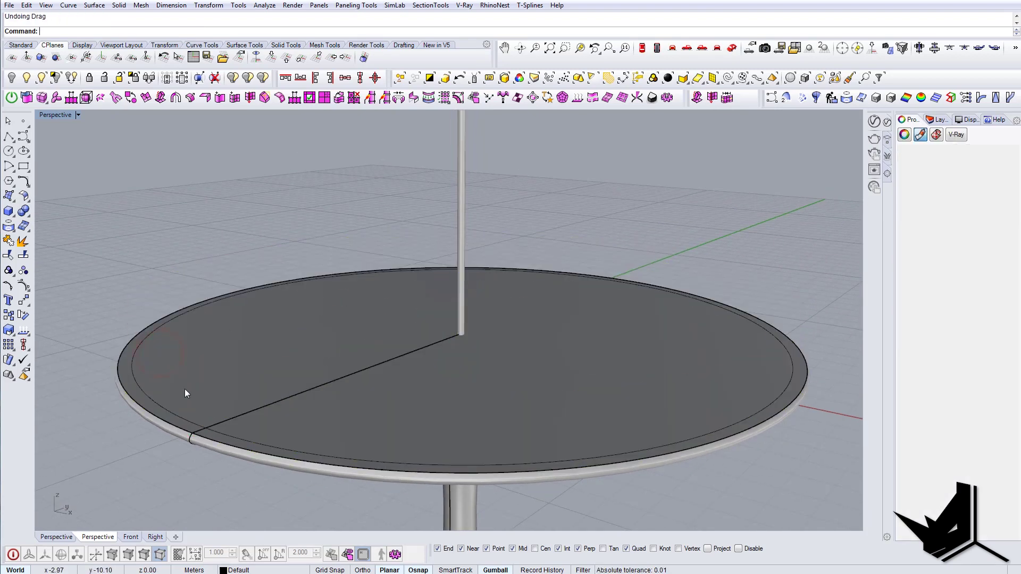
Step: Copy the inset deck circle upward and adjust the copy's height above the deck
left_click(168, 408)
right_click_drag(378, 374, 445, 329)
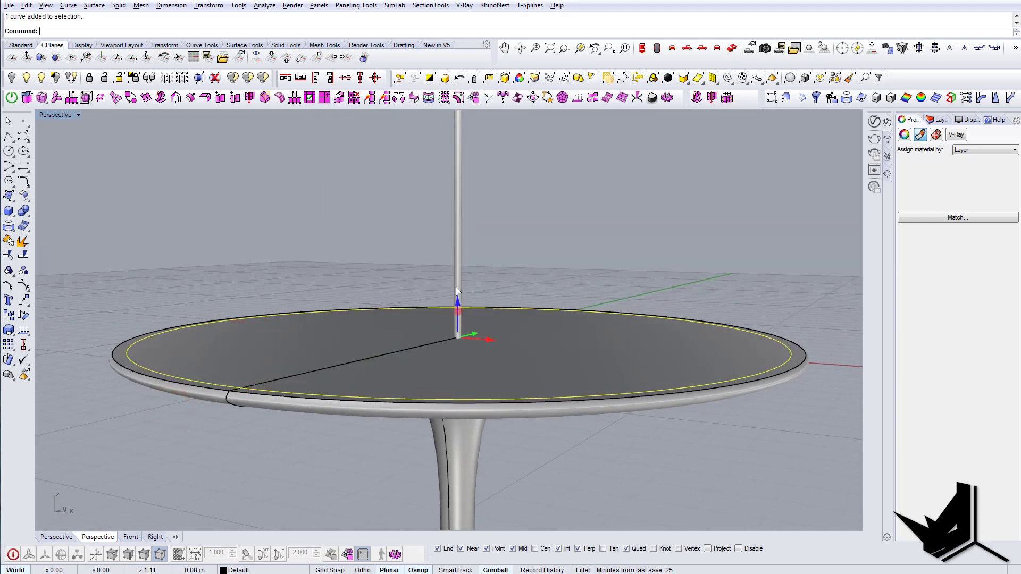
left_click_drag(456, 290, 457, 262, "alt")
left_click_drag(451, 265, 451, 271, "alt")
key("Escape")
Step: Look over the deck curves and check the bridge photos for the railing, the mast rings and the cables
right_click_drag(452, 304, 344, 355)
scroll(404, 361, "down", 8)
right_click_drag(468, 359, 423, 350)
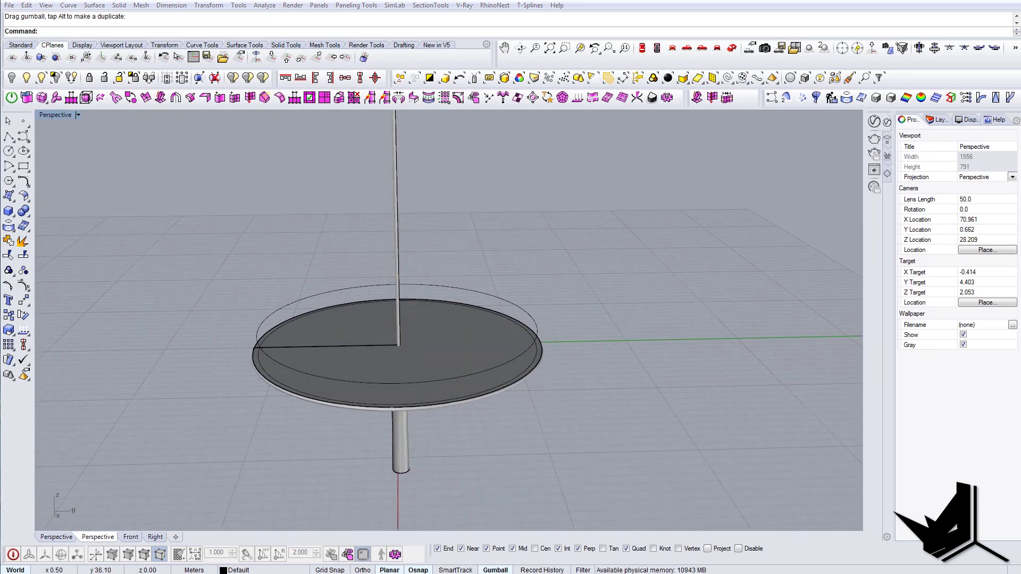
left_click_drag(1020, 239, 576, 209)
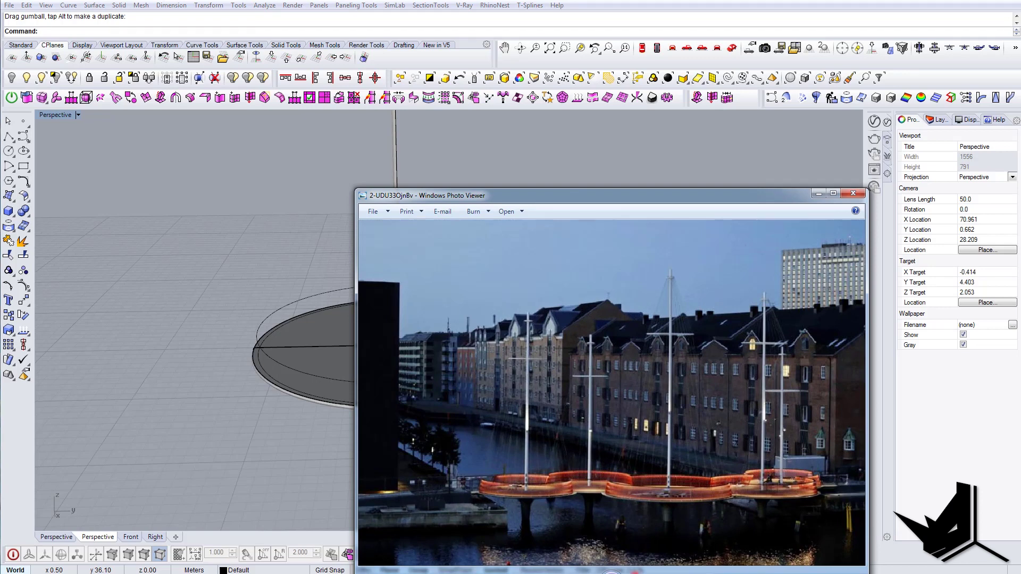
left_click(636, 573)
left_click(638, 573)
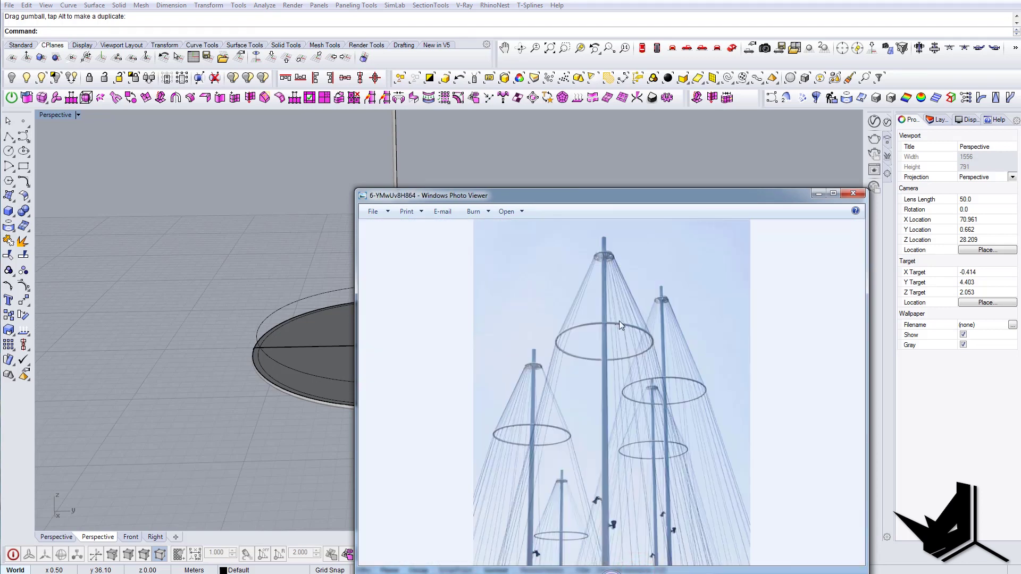
Step: Examine the bridge photos for how the cables run from the mast top through the ring to the deck edge
left_click_drag(627, 200, 642, 112)
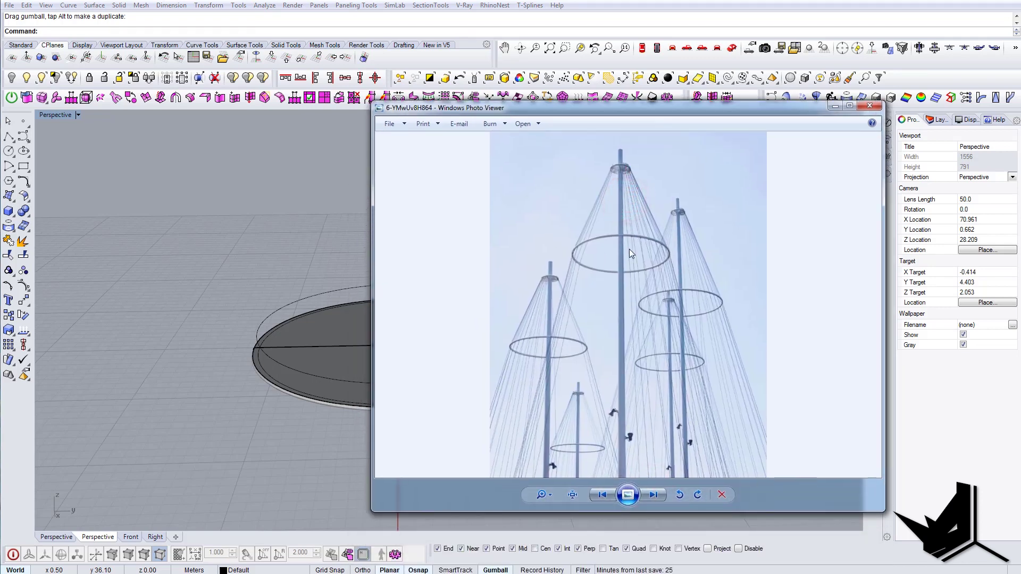
left_click(653, 495)
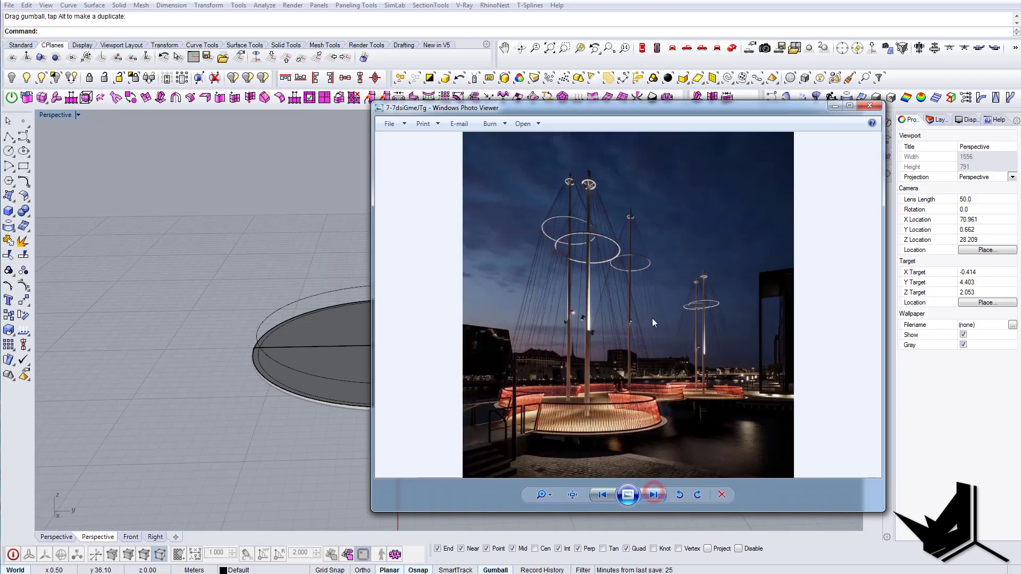
scroll(586, 243, "up", 2)
scroll(605, 349, "down", 1)
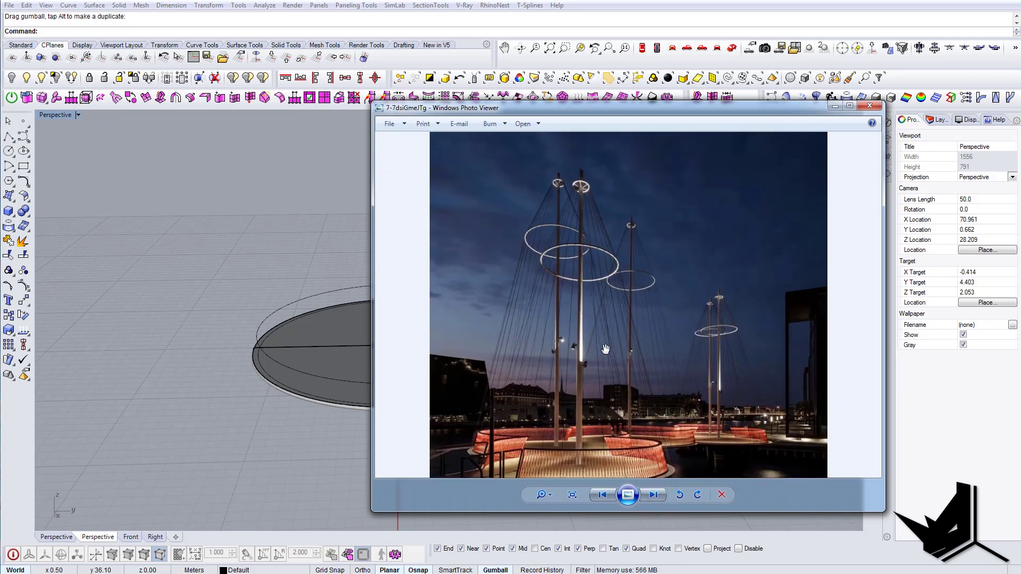
scroll(591, 474, "up", 1)
scroll(607, 415, "down", 1)
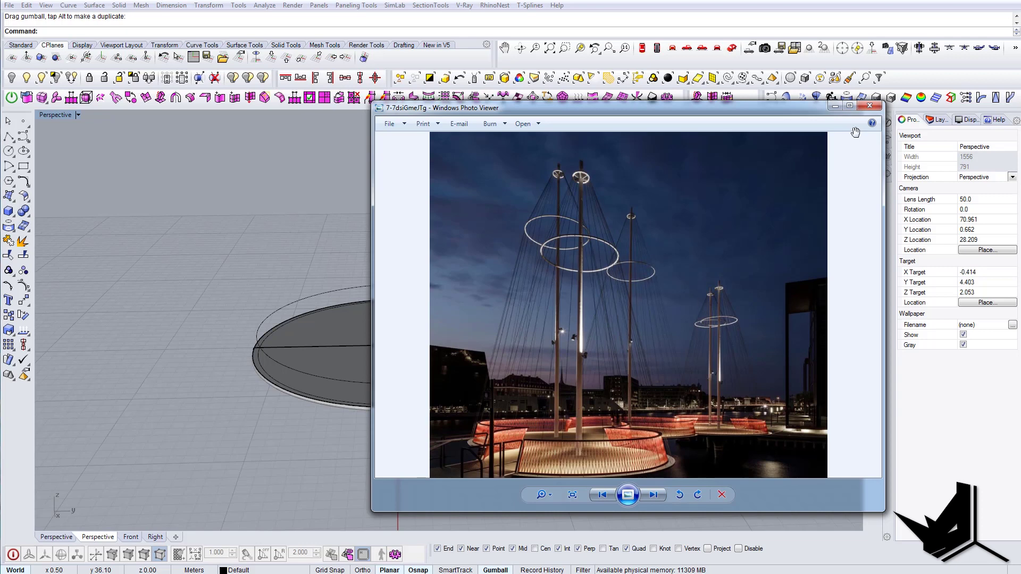
left_click(835, 106)
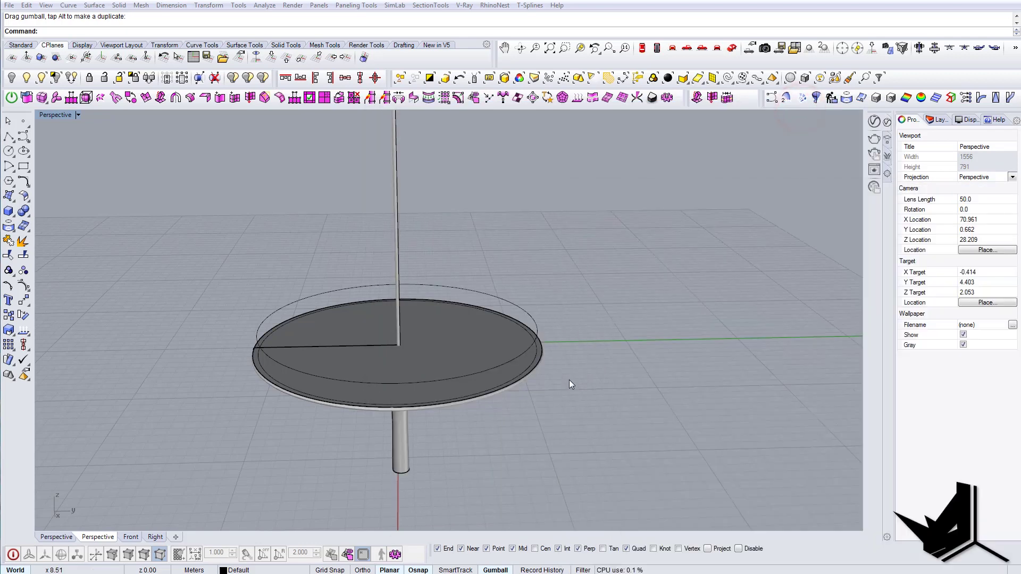
Step: Hide the piped ring surface around the mast so that only its circle curve remains
scroll(569, 380, "down", 5)
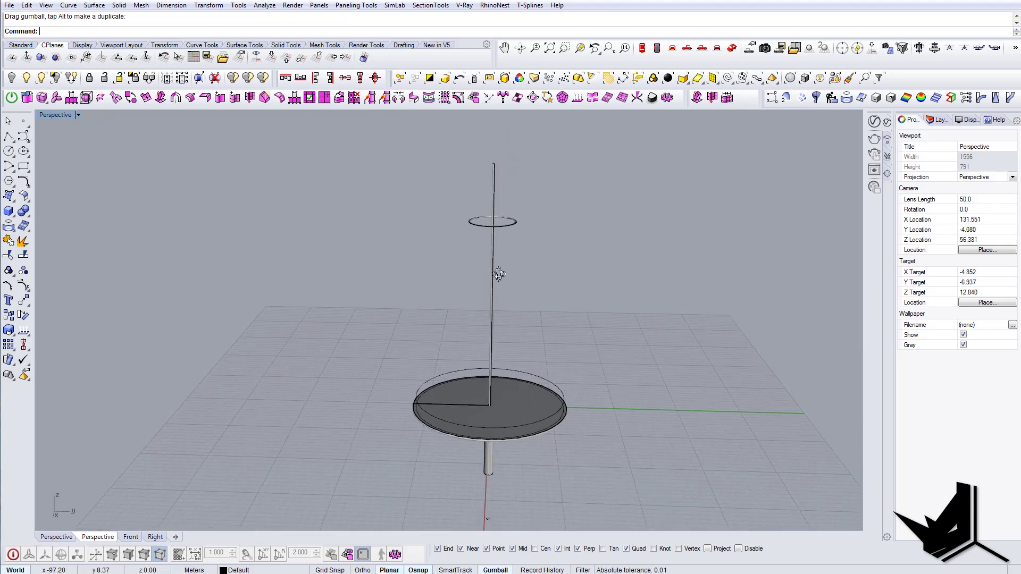
scroll(499, 273, "up", 8)
left_click(545, 281)
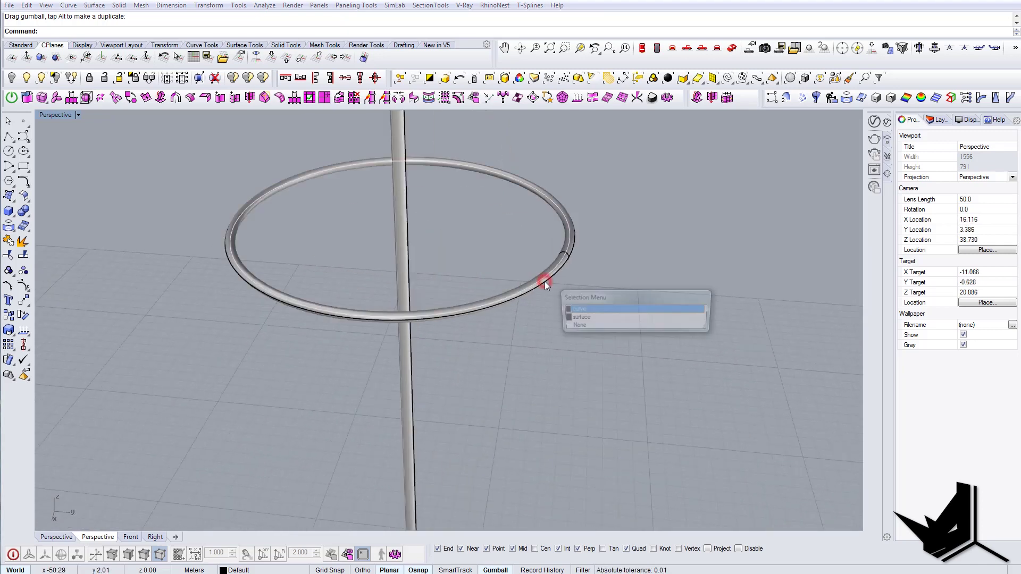
left_click(581, 309)
scroll(583, 292, "up", 5)
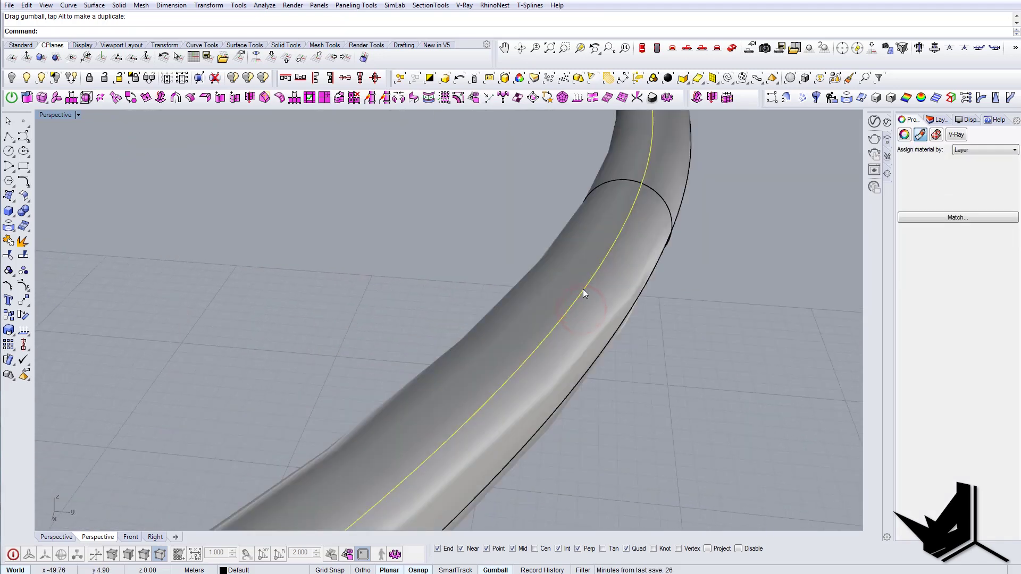
scroll(584, 293, "down", 5)
left_click(585, 301)
left_click(12, 78)
scroll(466, 253, "down", 2)
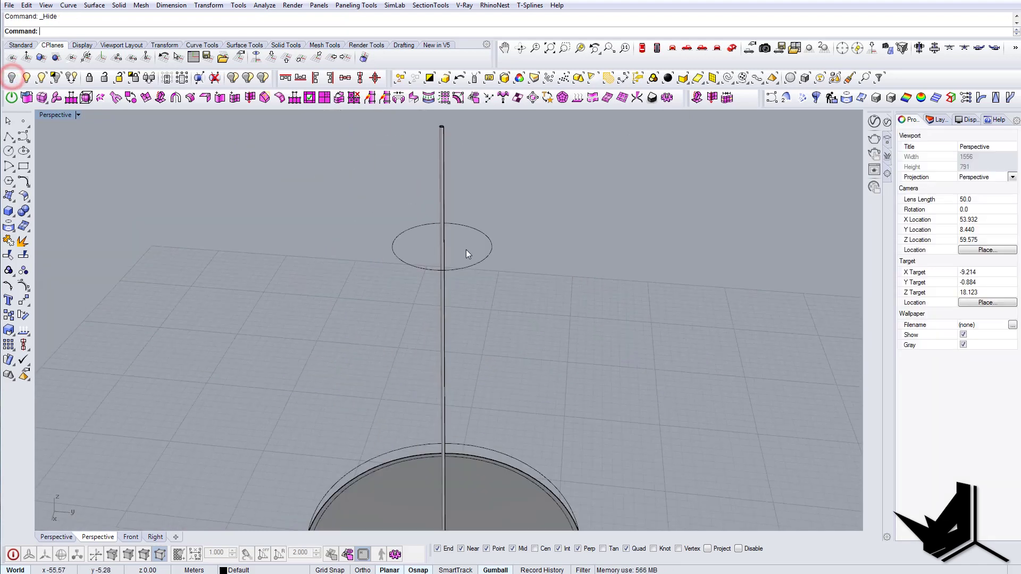
Step: Place a point at the centre of the mast's top cap using the centre snap
scroll(461, 195, "up", 4)
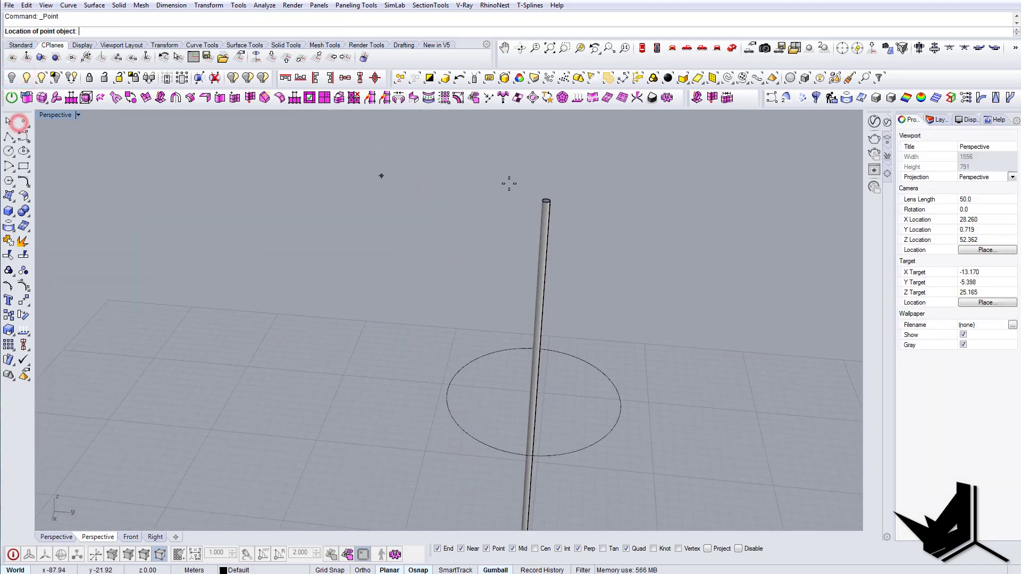
scroll(615, 228, "up", 8)
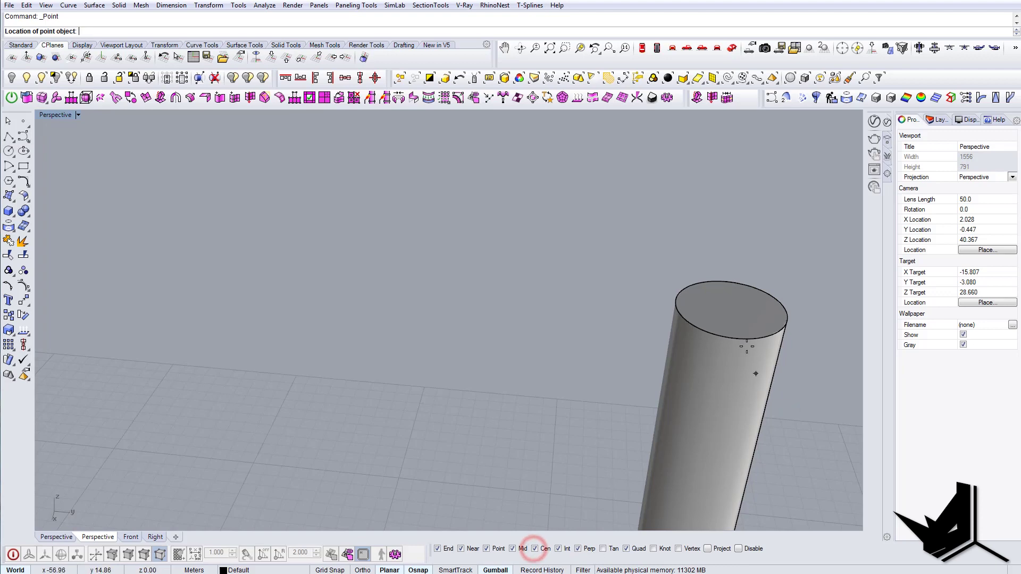
left_click(722, 330)
scroll(556, 257, "down", 8)
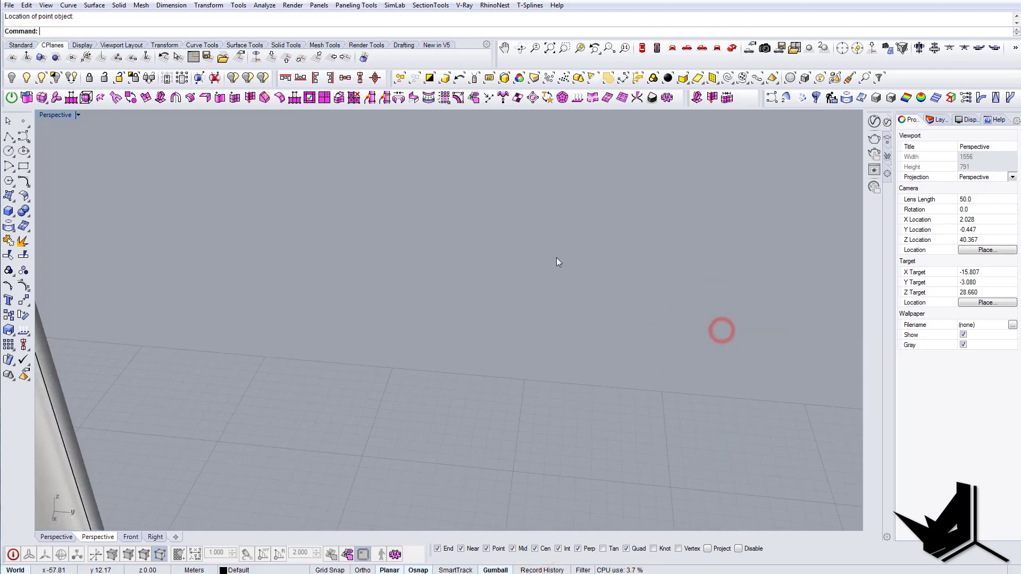
right_click_drag(435, 273, 563, 441)
Step: Duplicate the inset deck circle and scale the copy slightly outward toward the deck's edge
scroll(569, 481, "up", 6)
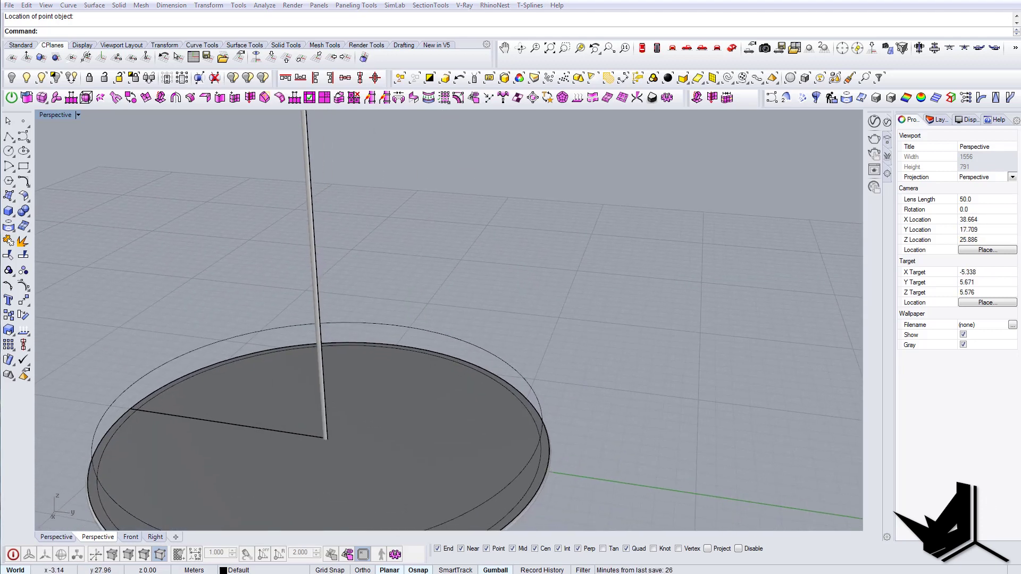
scroll(580, 508, "down", 3)
scroll(553, 394, "up", 5)
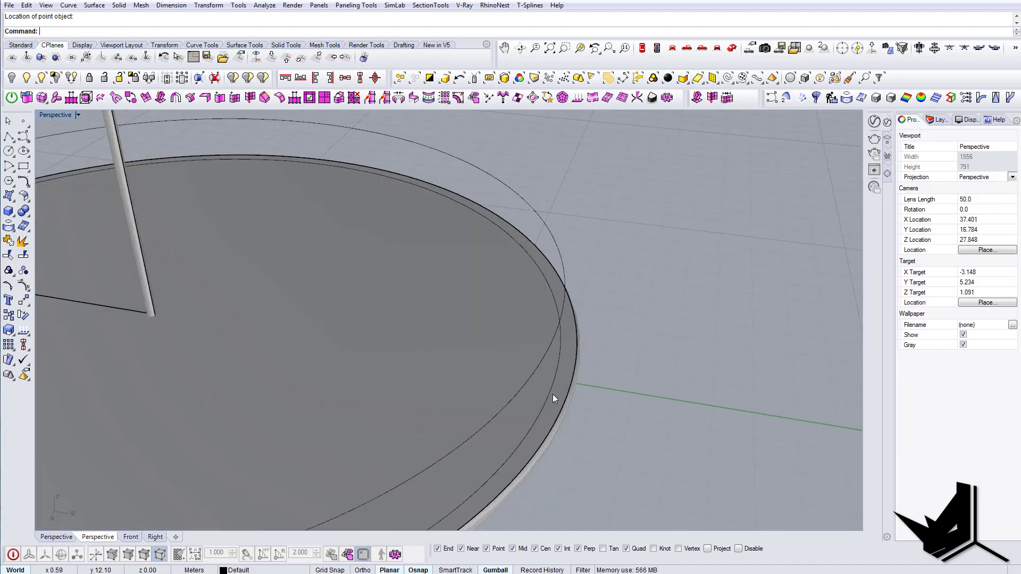
left_click(547, 394)
scroll(594, 351, "down", 3)
scroll(500, 285, "up", 6)
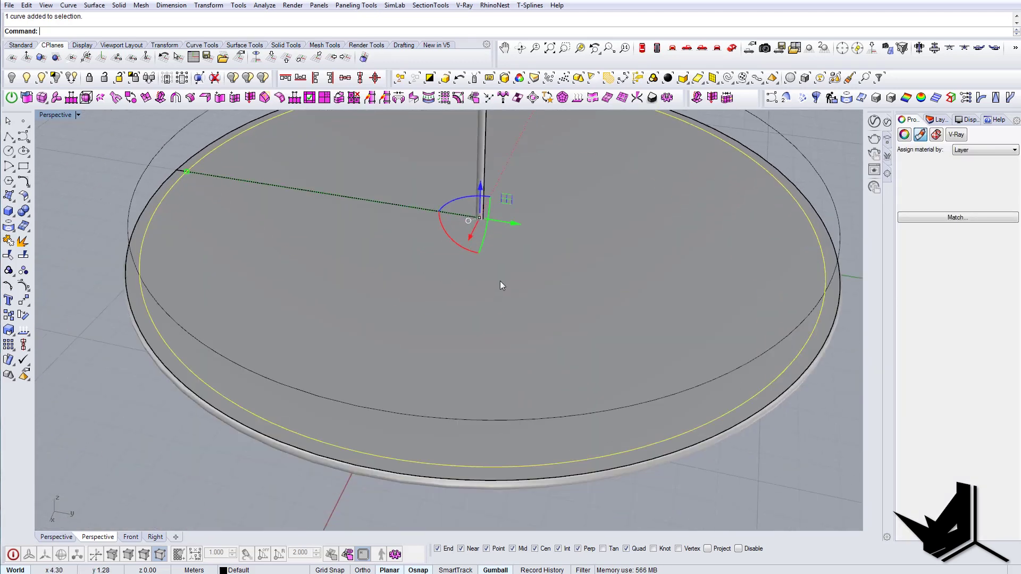
scroll(238, 193, "up", 5)
left_click_drag(231, 198, 223, 195, "alt")
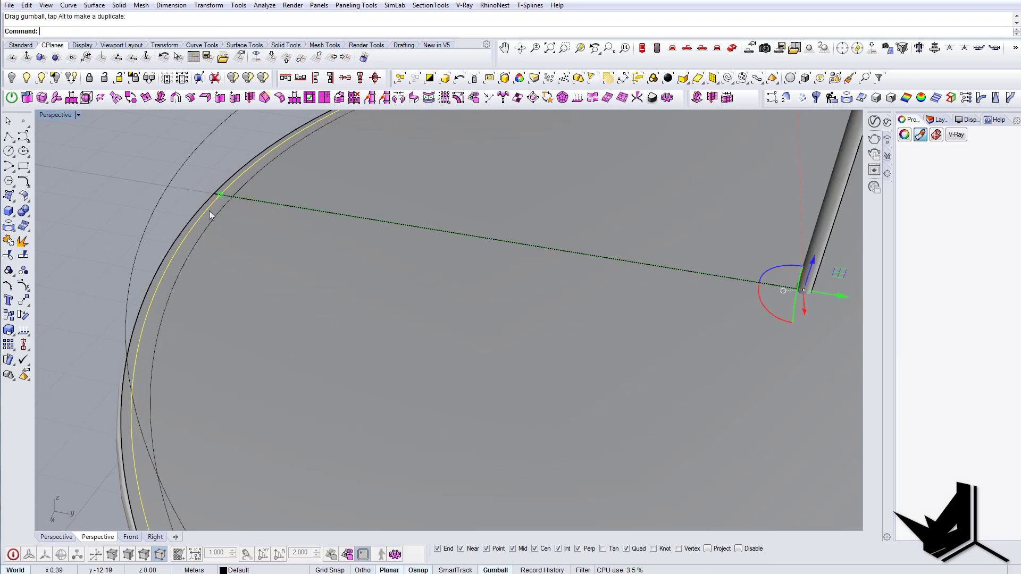
Step: Isolate the new deck-edge circle, the mast ring circle and the mast-top point by hiding everything else
key("Escape")
left_click(195, 222)
left_click(229, 250)
scroll(279, 388, "down", 10)
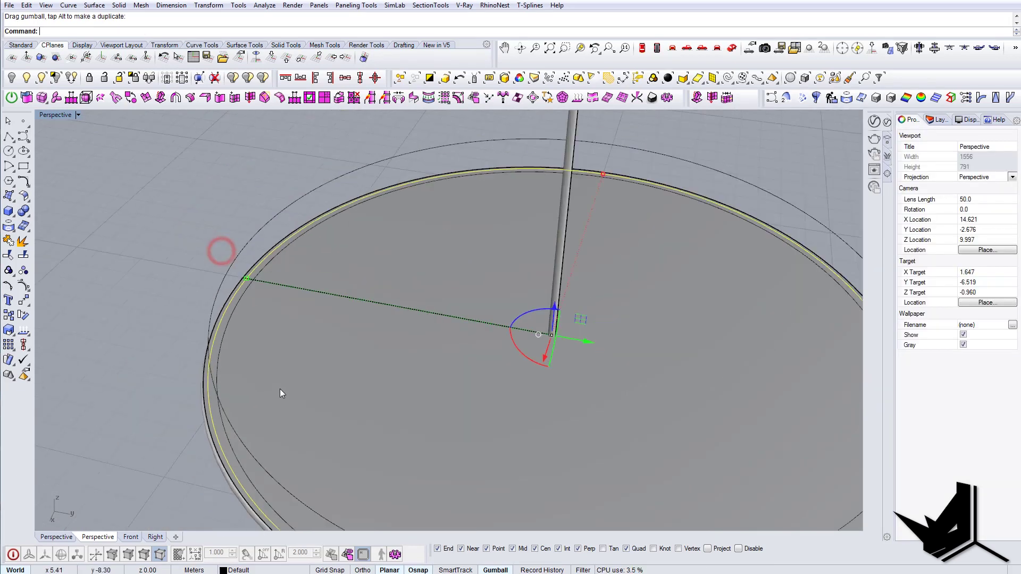
scroll(366, 335, "down", 8)
right_click_drag(330, 339, 389, 383)
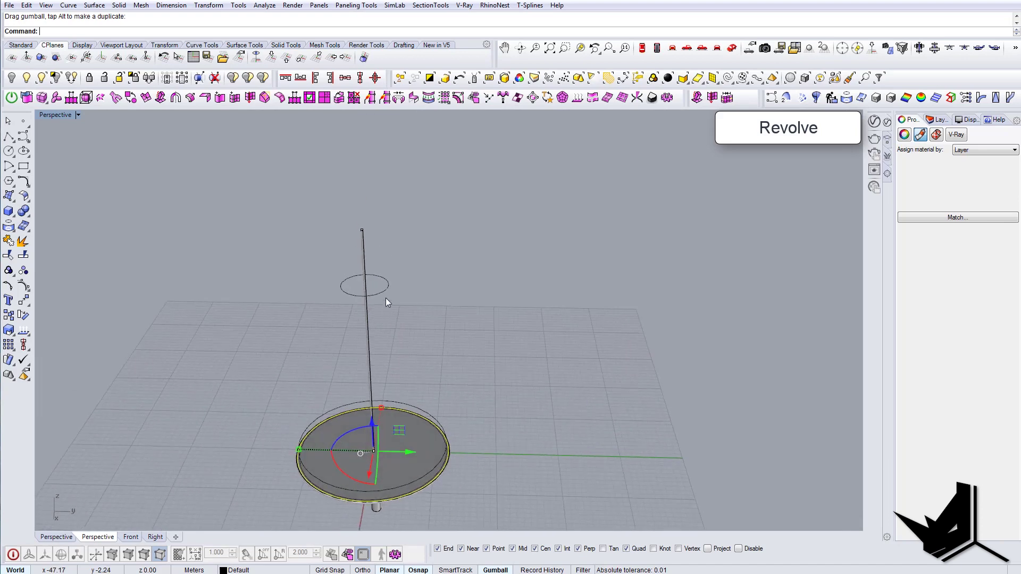
scroll(385, 296, "up", 10)
left_click(382, 285, "shift")
scroll(392, 296, "down", 8)
scroll(391, 296, "up", 5)
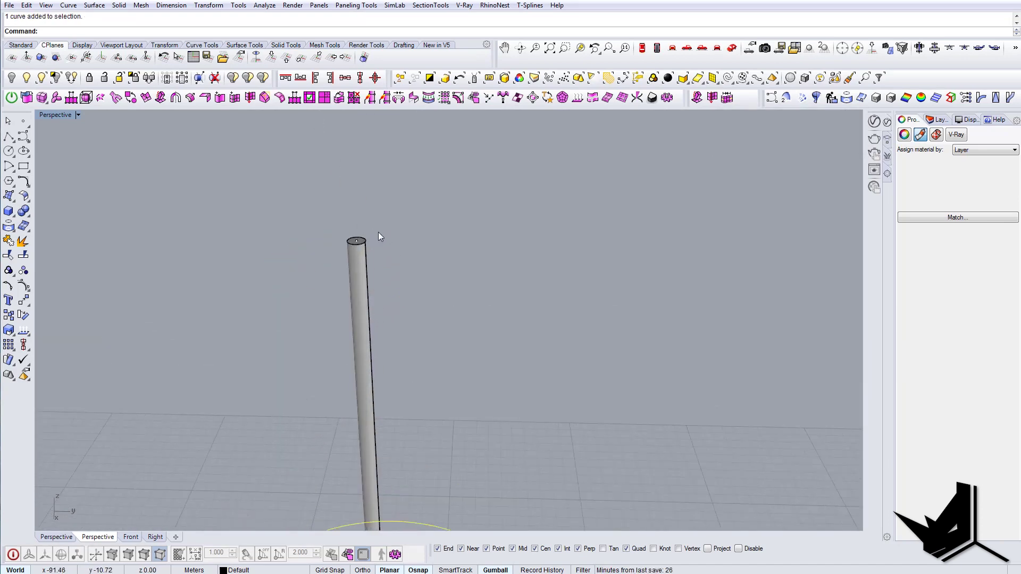
left_click(357, 240, "shift")
left_click(387, 268)
scroll(387, 268, "down", 8)
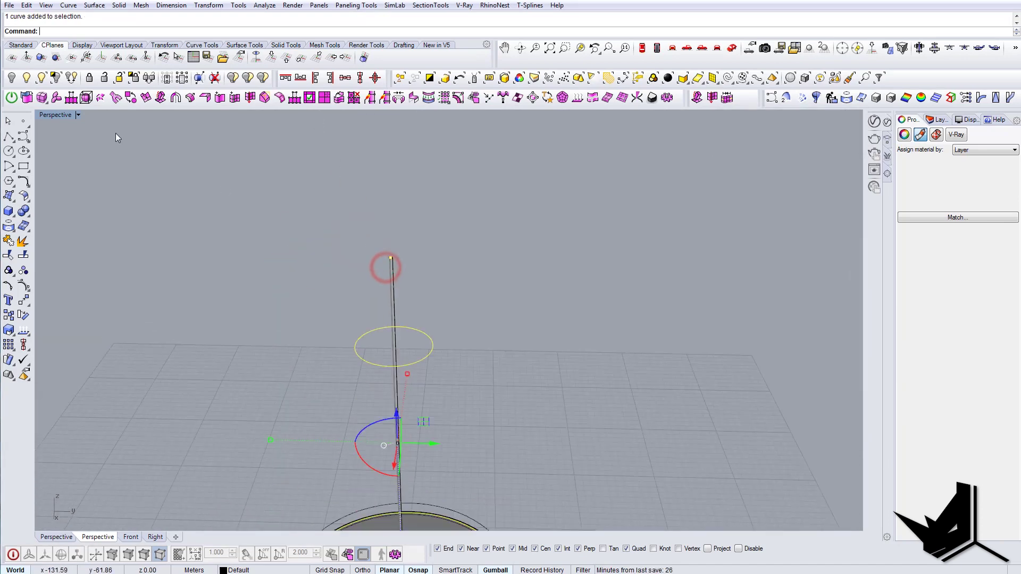
left_click(57, 80)
scroll(417, 293, "down", 4)
right_click_drag(428, 370, 422, 309, "shift")
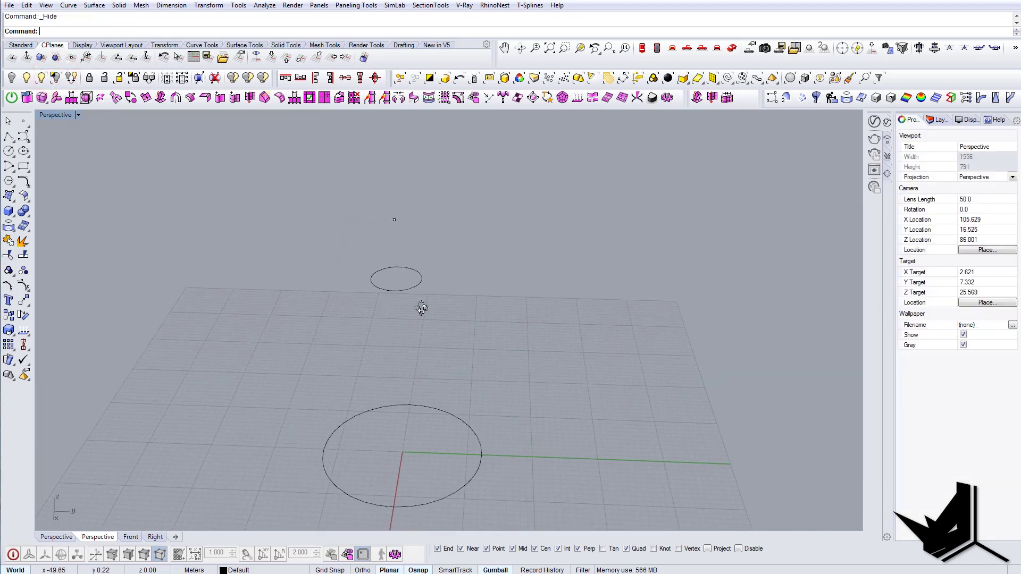
left_click(406, 266)
type("Divide")
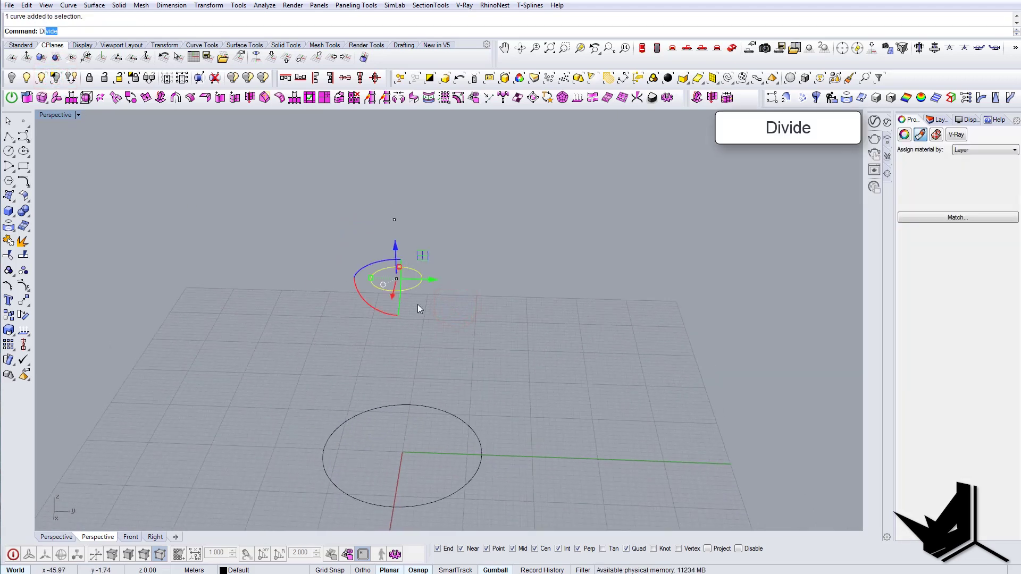
key("Return")
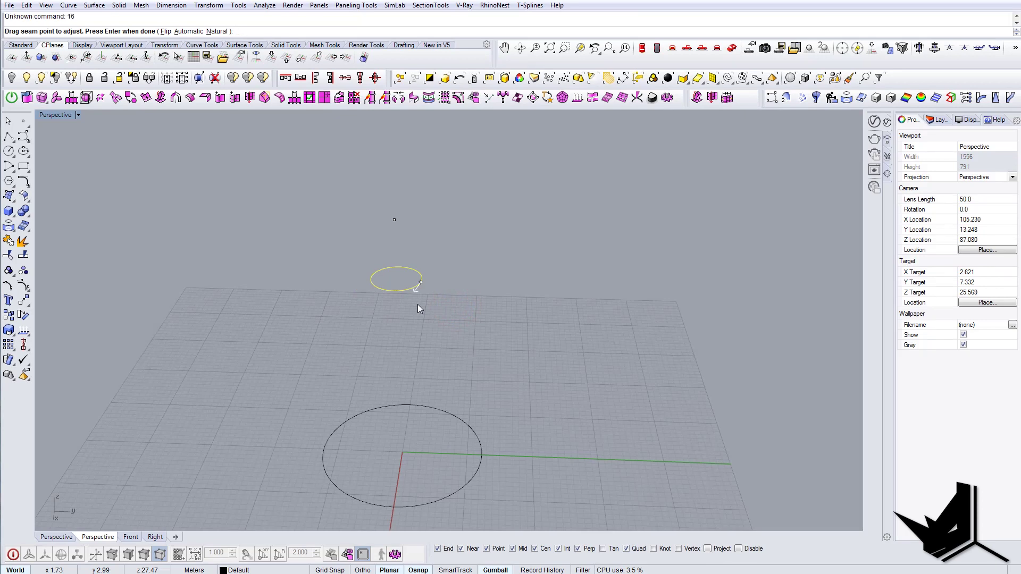
right_click(420, 305)
Step: Divide the mast ring circle into 16 segments with marker points
left_click(386, 284)
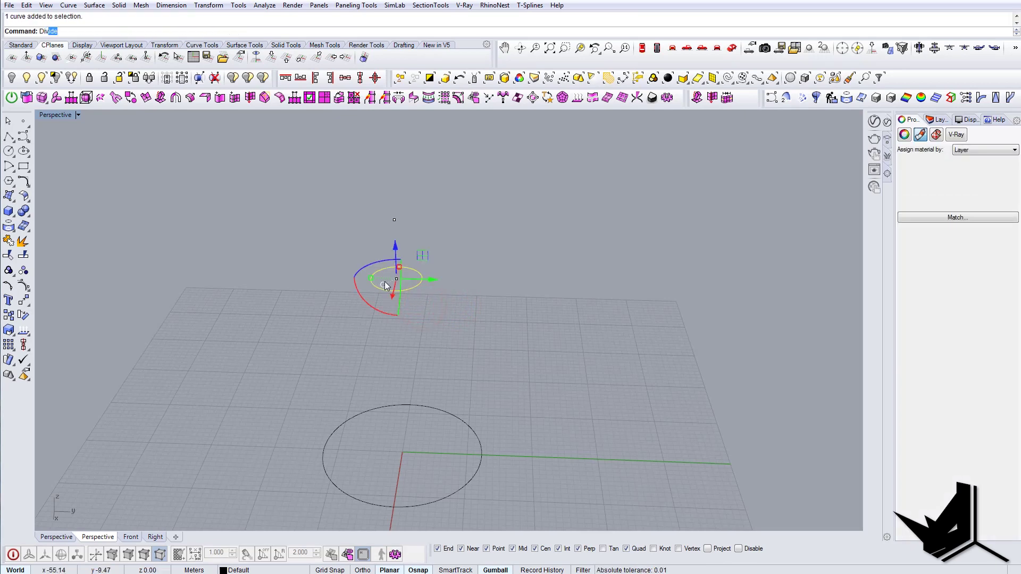
type("ide")
key("Return")
right_click(384, 282)
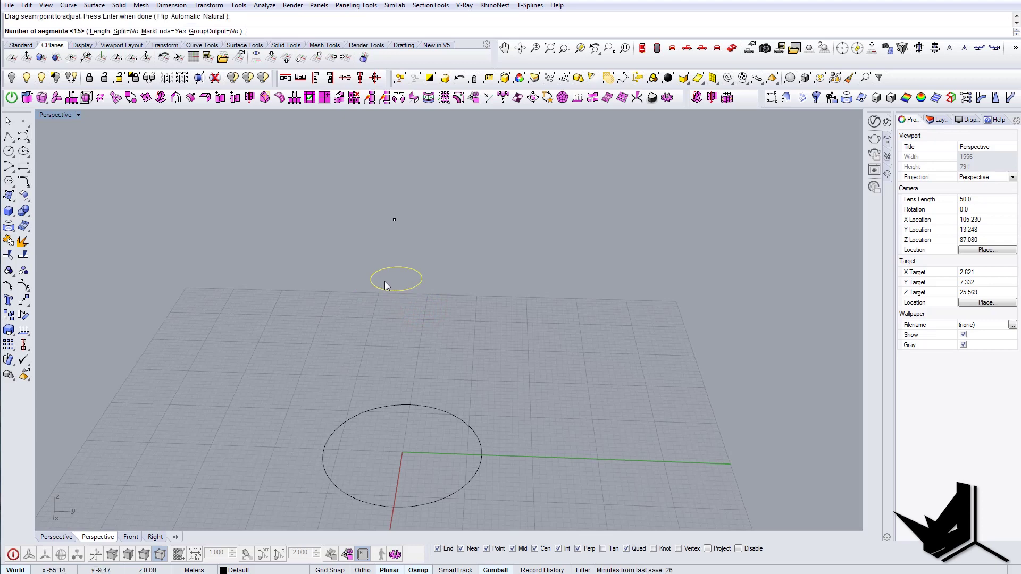
scroll(395, 285, "up", 5)
right_click_drag(419, 298, 420, 306)
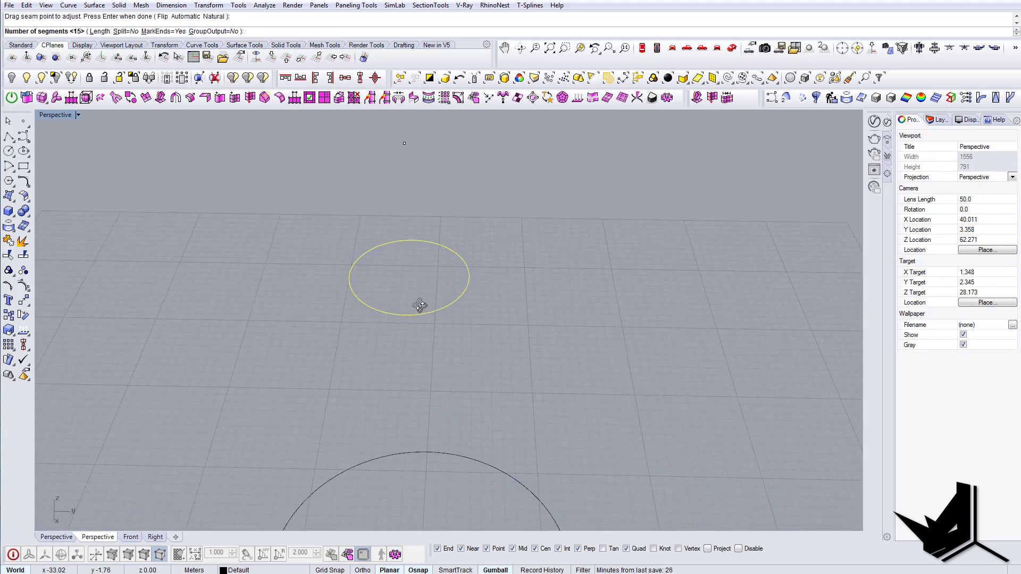
type("16")
key("Return")
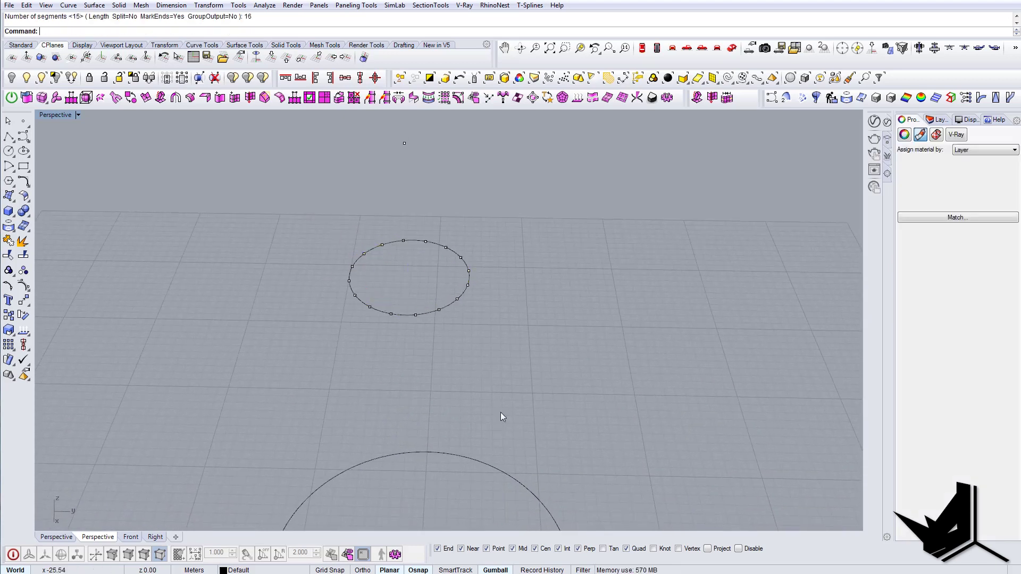
Step: Divide the deck-edge circle into 16 segments as well
left_click(469, 458)
right_click(458, 474)
right_click(458, 475)
right_click(459, 474)
right_click_drag(459, 474, 323, 302, "shift")
left_click(470, 337)
scroll(470, 337, "down", 5)
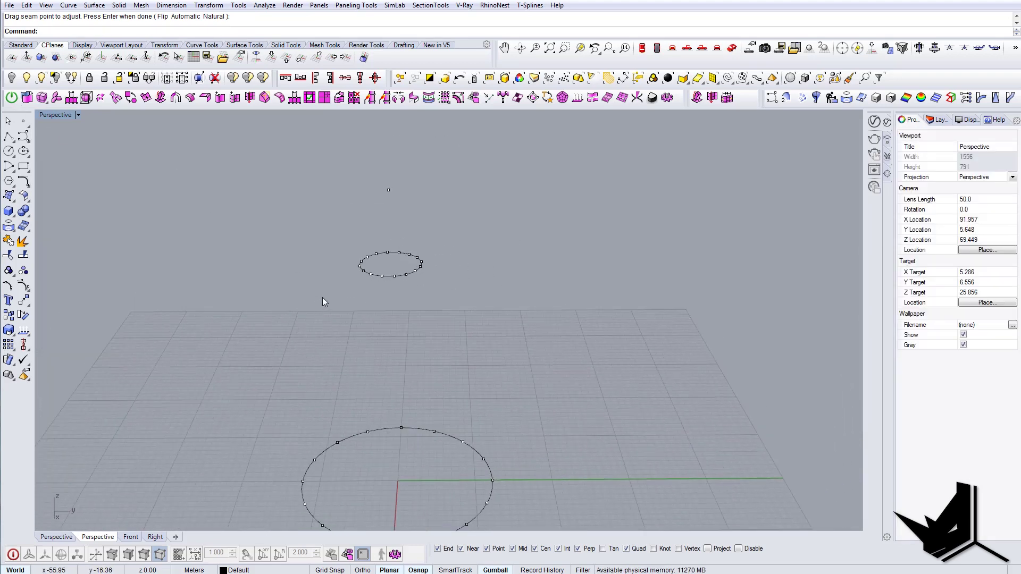
key("Return")
left_click(388, 190)
right_click_drag(401, 201, 447, 258)
left_click(434, 298)
key("Escape")
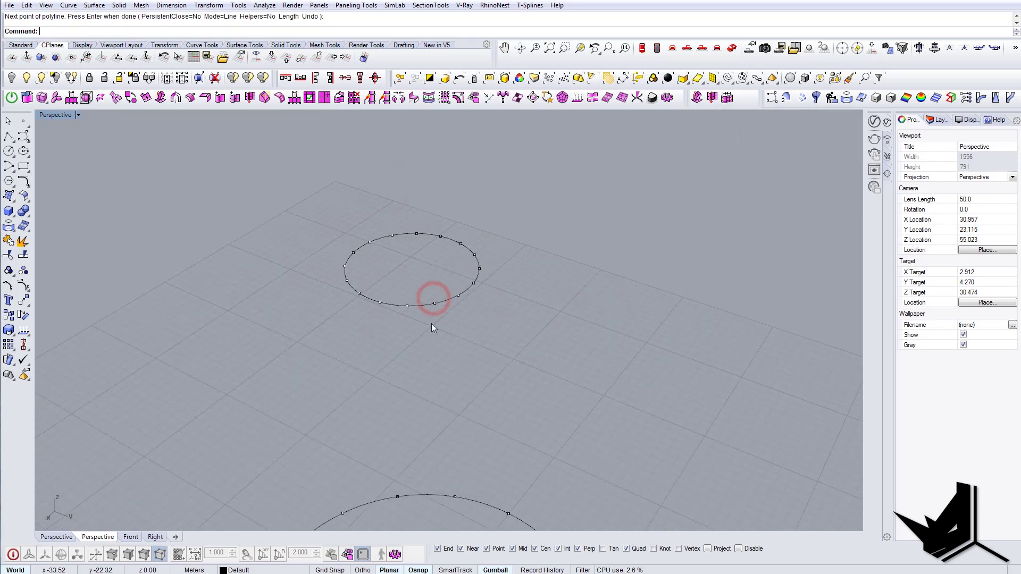
Step: Restrict the object snaps to Point and Int, turning off End, Near, Mid, Cen, Perp and Quad
left_click(460, 549)
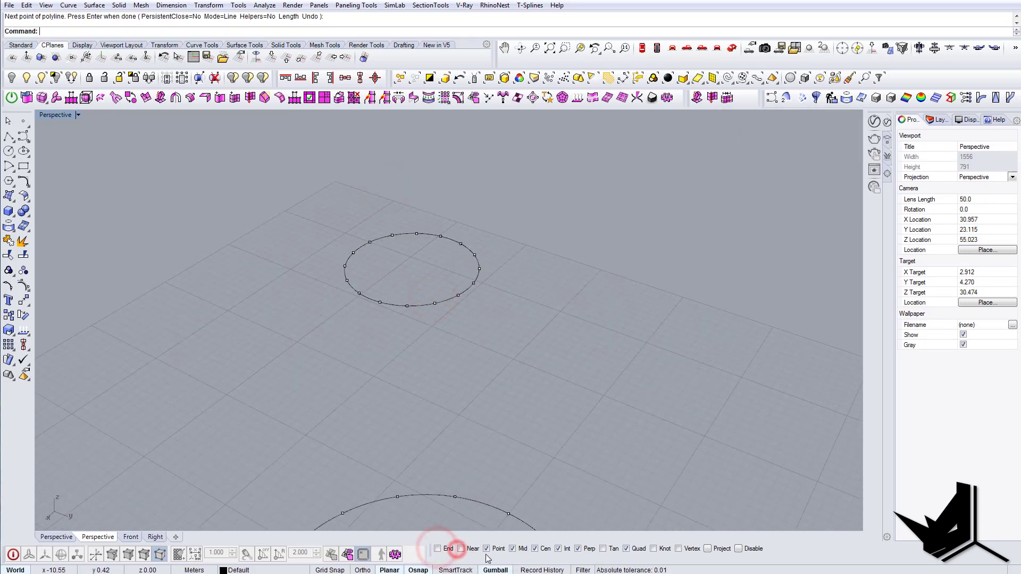
left_click(626, 549)
right_click_drag(551, 353, 522, 290, "shift")
scroll(505, 282, "down", 6)
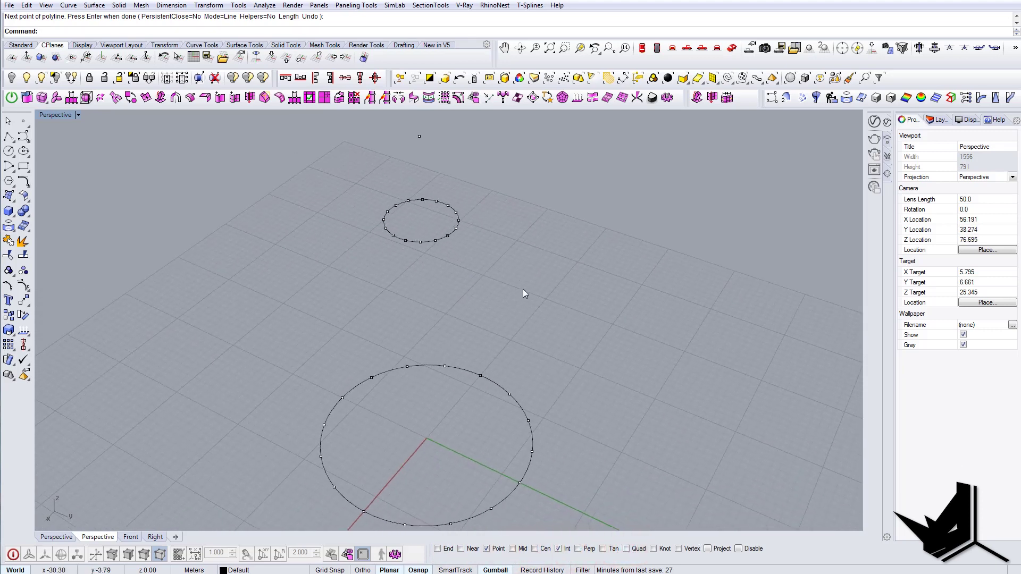
Step: Draw the first cable as a polyline from the mast-top point through a ring point to the matching deck-circle point
type("pl")
key("Return")
left_click(419, 136)
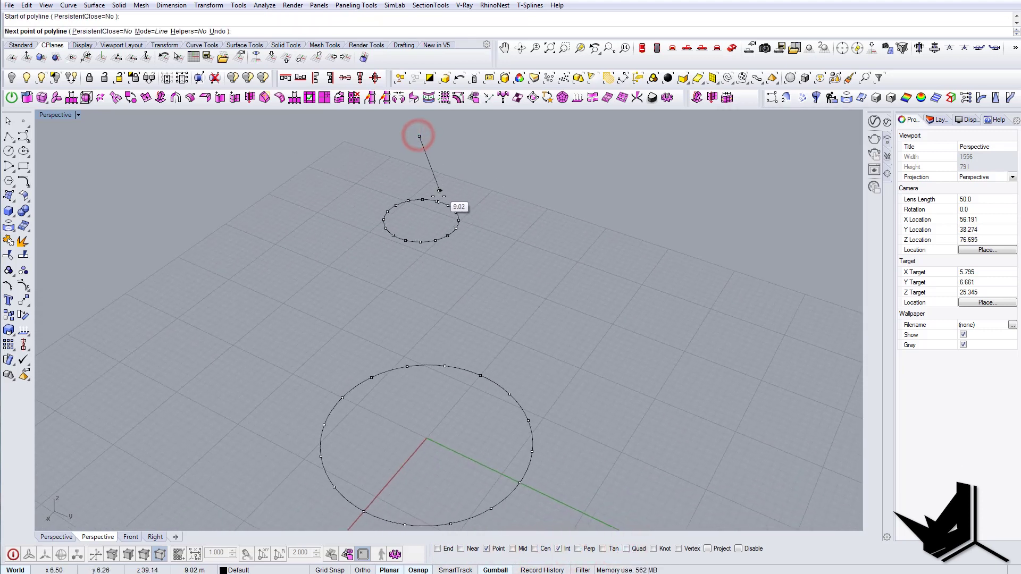
left_click(436, 201)
left_click(483, 373)
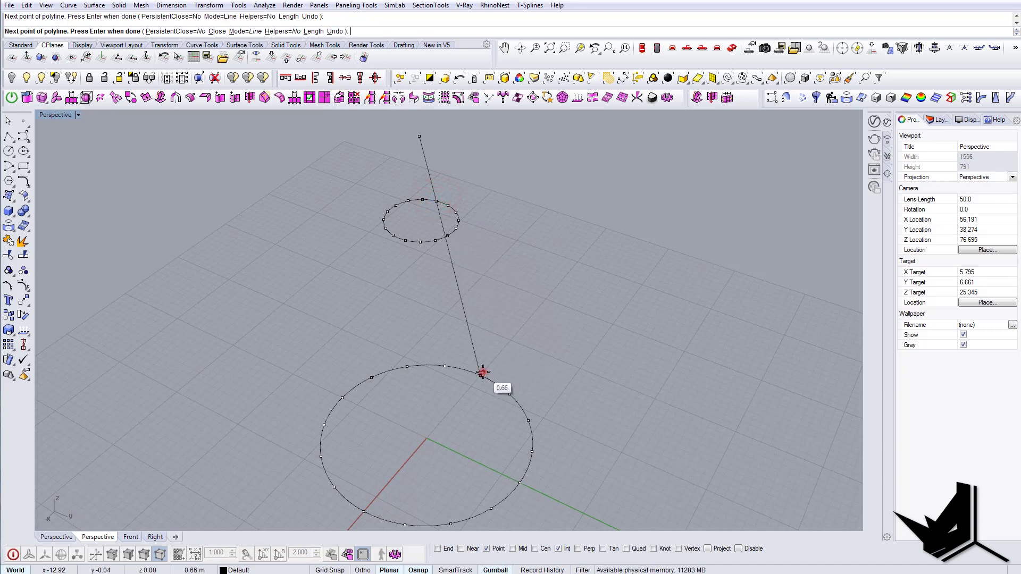
right_click(483, 373)
Step: Draw the remaining cable polylines from the mast-top point through each ring division point to its matching deck-circle point
right_click_drag(563, 361, 460, 311)
right_click_drag(510, 340, 431, 390)
scroll(441, 390, "down", 7)
mouse_move(563, 388)
right_mouse_down()
mouse_move(527, 411)
mouse_move(514, 400)
mouse_move(494, 418)
right_mouse_up()
right_click(514, 400)
left_click(516, 260)
left_click(515, 317)
left_click(504, 471)
right_click(504, 471)
right_click(505, 425)
left_click(506, 261)
left_click(480, 285)
left_click(489, 342)
left_click(496, 504)
right_click(497, 503)
right_click(486, 372)
left_click(456, 283)
left_click(465, 339)
left_click(423, 327)
left_click(441, 502)
right_click(442, 501)
mouse_move(443, 438)
right_mouse_down()
mouse_move(480, 478)
mouse_move(438, 451)
right_mouse_up()
right_click(436, 450)
left_click(400, 265)
left_click(409, 324)
right_click_drag(696, 444, 478, 396)
left_click_drag(415, 321, 342, 392)
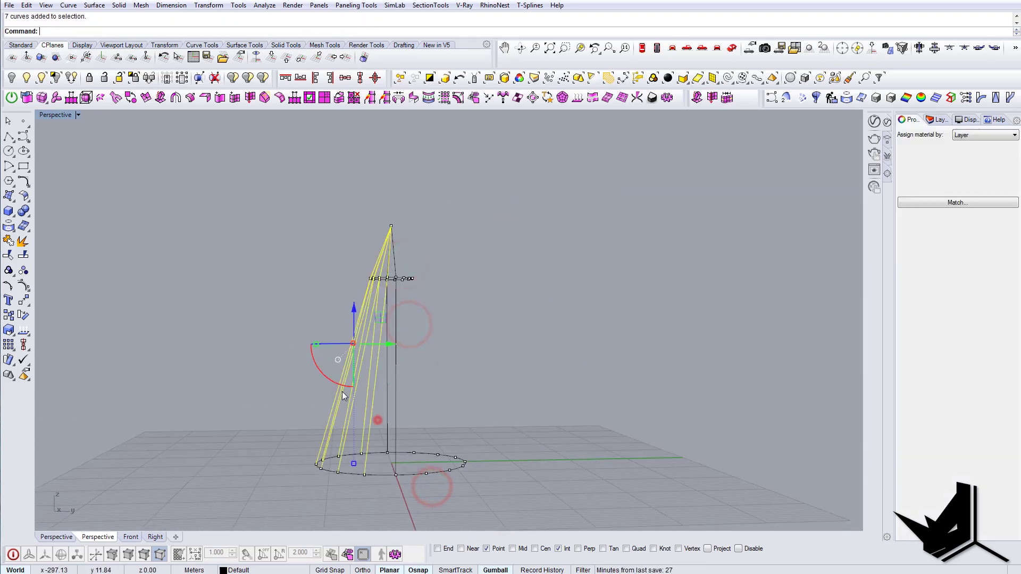
left_click(378, 418)
right_click_drag(342, 391, 380, 303)
left_click(392, 491)
Step: Select all 16 cable curves and pipe them with a diameter of 0.05 and flat caps
right_click_drag(381, 303, 488, 317)
scroll(448, 378, "up", 5)
left_click_drag(533, 276, 218, 233)
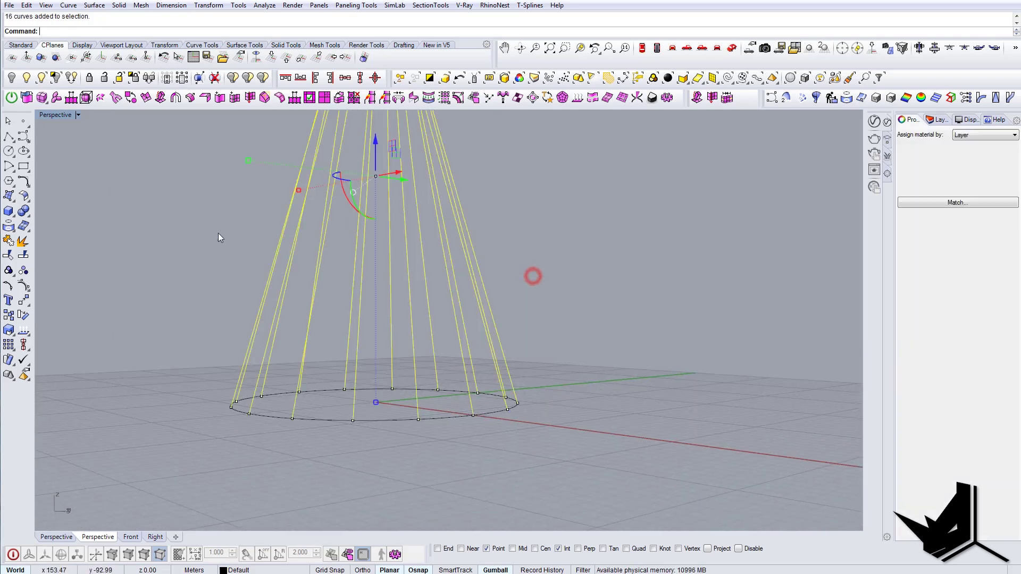
right_click_drag(218, 232, 288, 311)
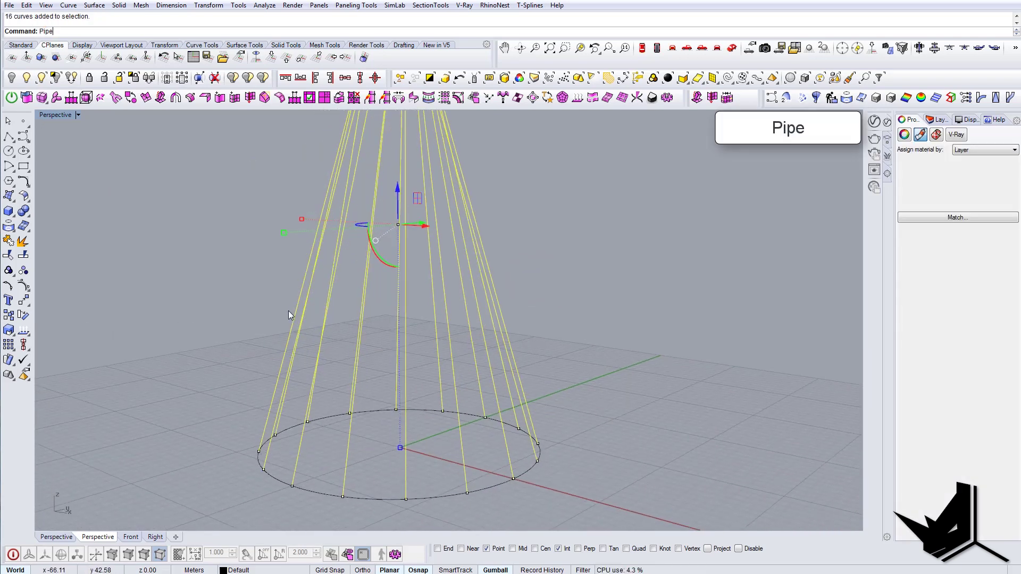
type("Pipe")
key("Return")
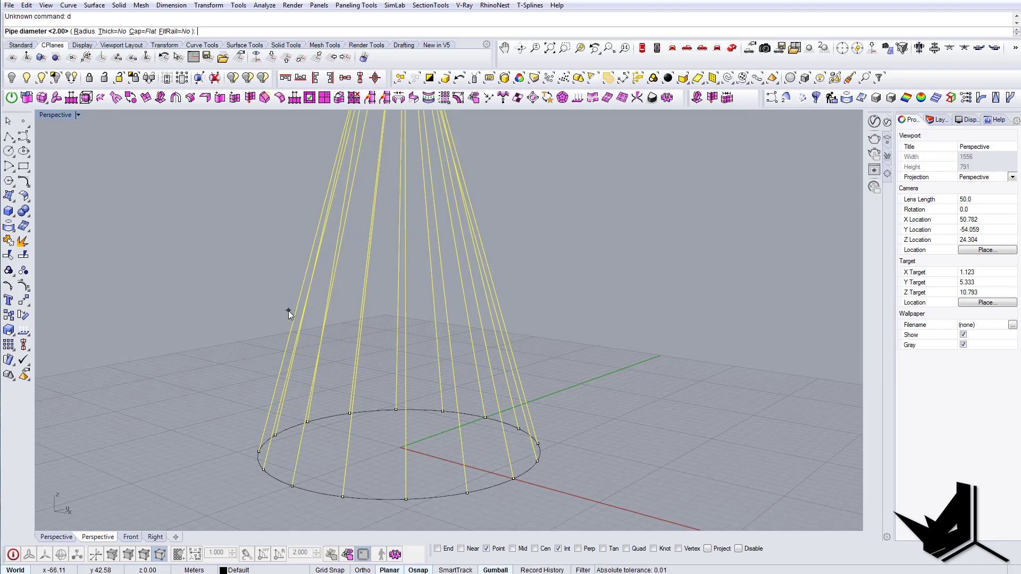
type("0.05")
key("Return")
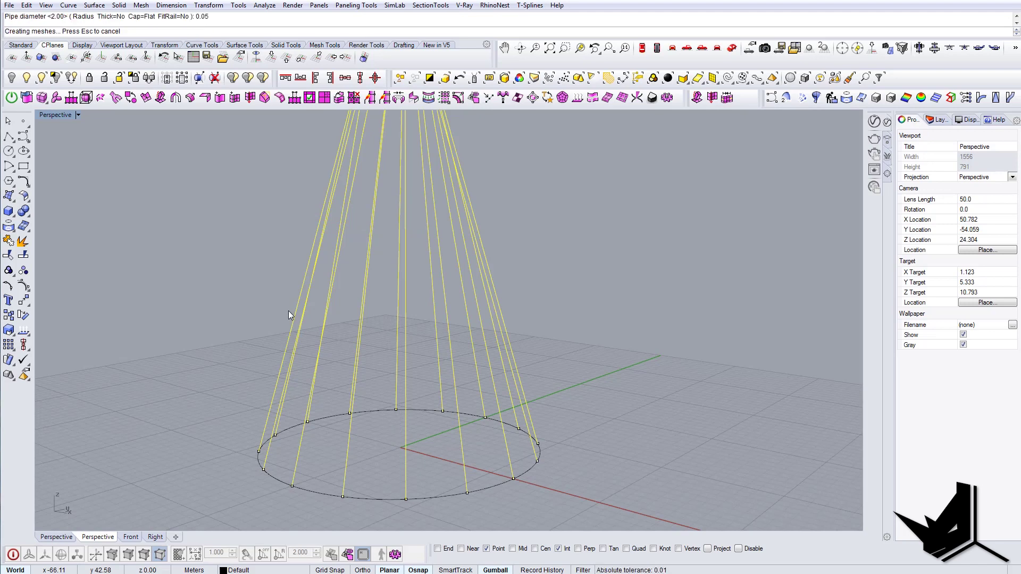
scroll(377, 361, "up", 6)
right_click_drag(378, 360, 340, 426)
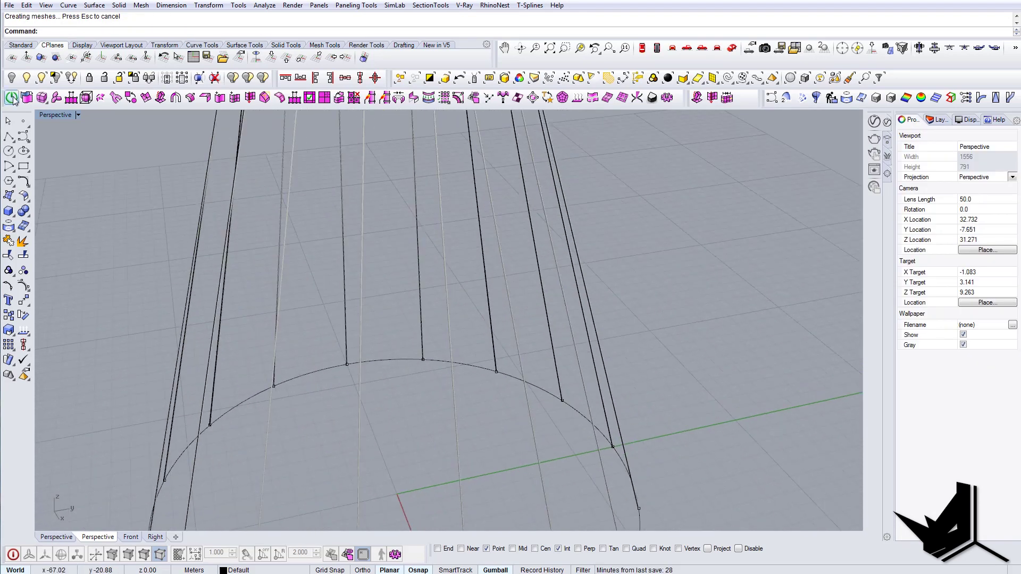
Step: Show all hidden bridge objects again together with the piped cables
right_click(11, 79)
scroll(482, 348, "down", 6)
right_click_drag(482, 348, 435, 261)
scroll(462, 271, "down", 6)
scroll(464, 212, "up", 6)
Step: Examine the cables at the ring and mast top, and compare with the small upper rings in the reference photo
right_click_drag(466, 204, 455, 225)
scroll(455, 224, "up", 5)
right_click_drag(458, 261, 415, 282)
scroll(417, 230, "up", 3)
right_click_drag(415, 282, 515, 260)
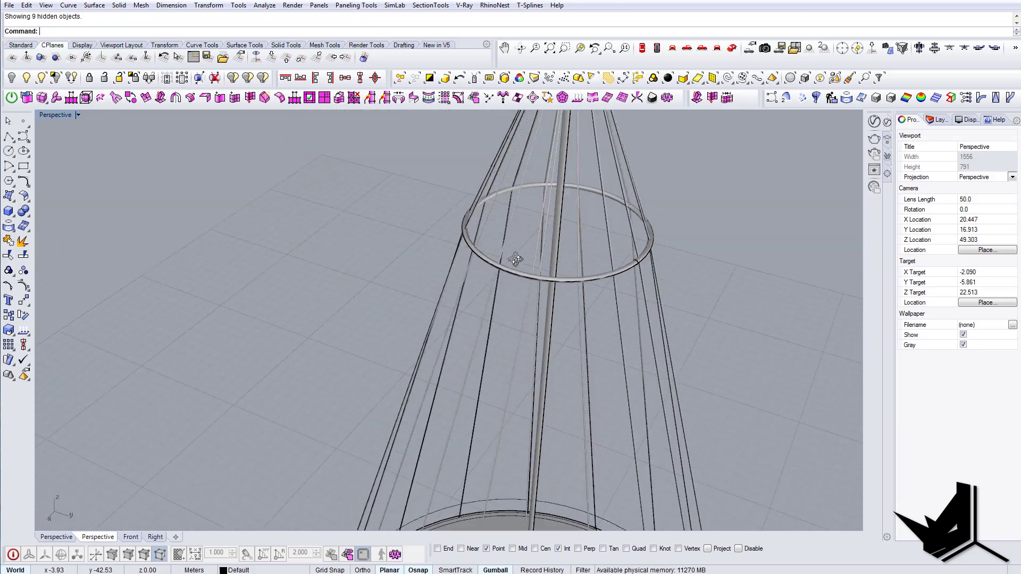
scroll(514, 319, "down", 7)
right_click_drag(513, 335, 524, 269)
scroll(534, 162, "up", 6)
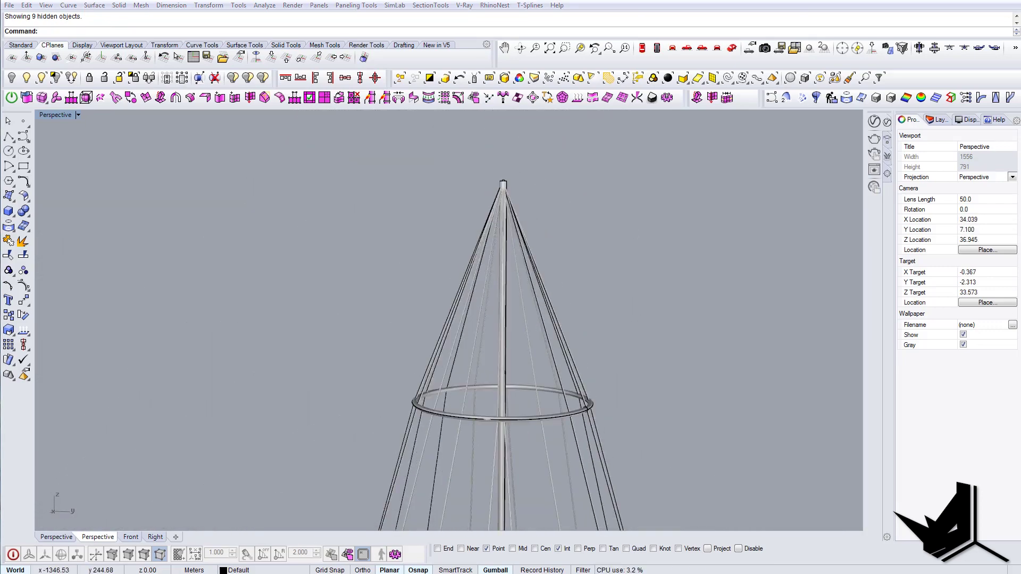
left_click_drag(585, 573, 589, 152)
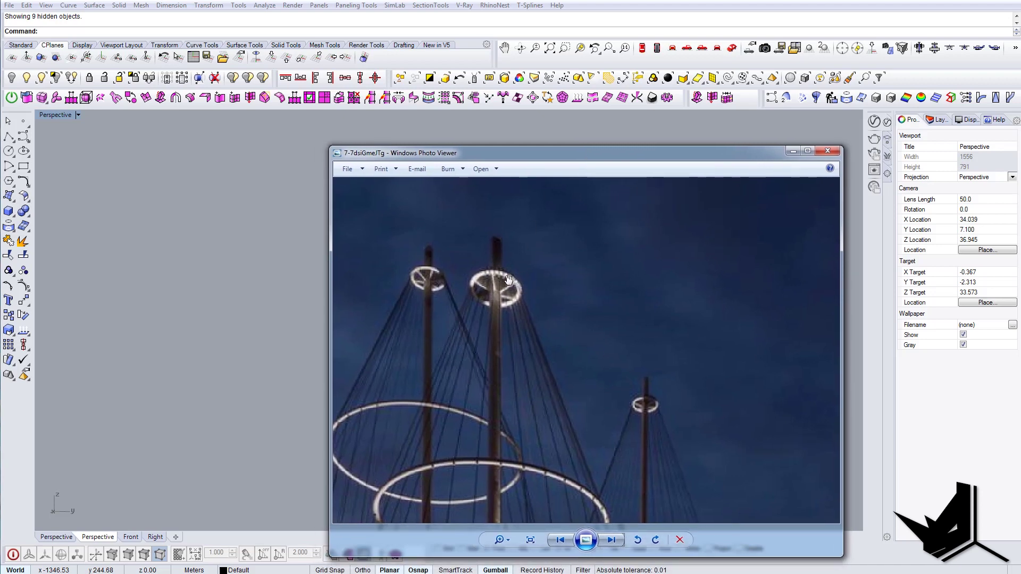
key("alt+Tab")
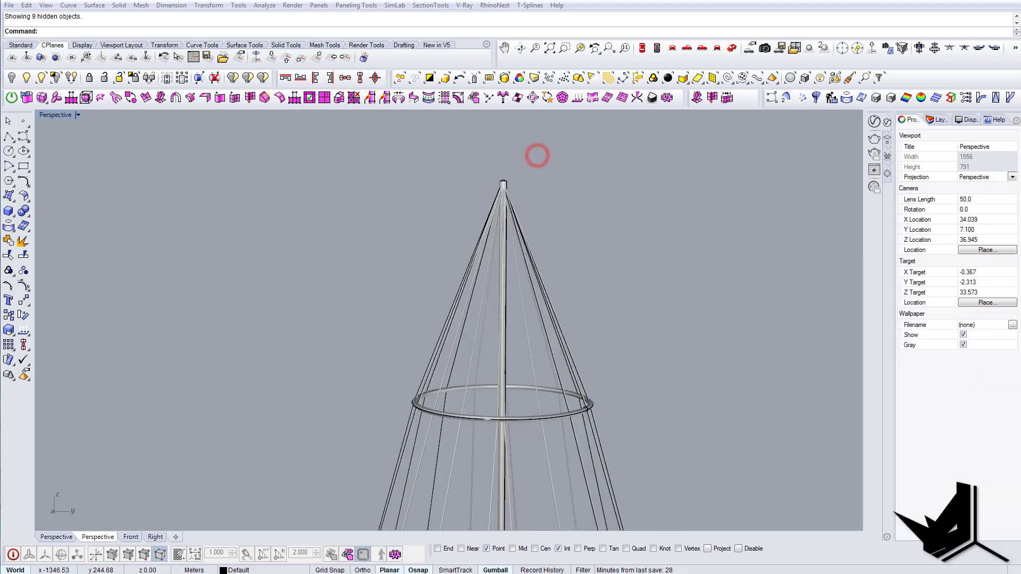
Step: Select the curve of the large cable ring and raise it to just below the mast top
right_click_drag(536, 347, 522, 429)
left_click(522, 428)
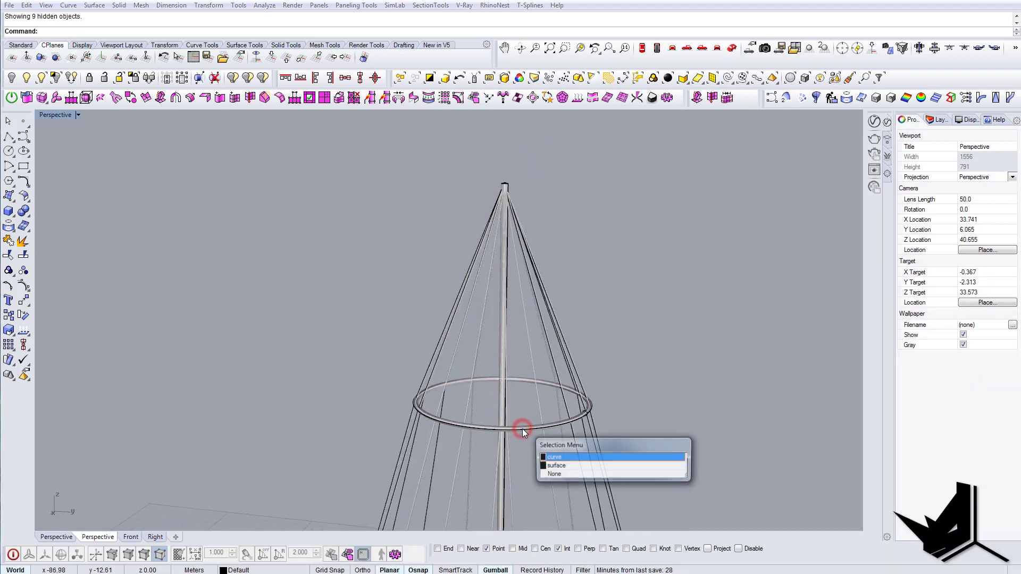
left_click(553, 461)
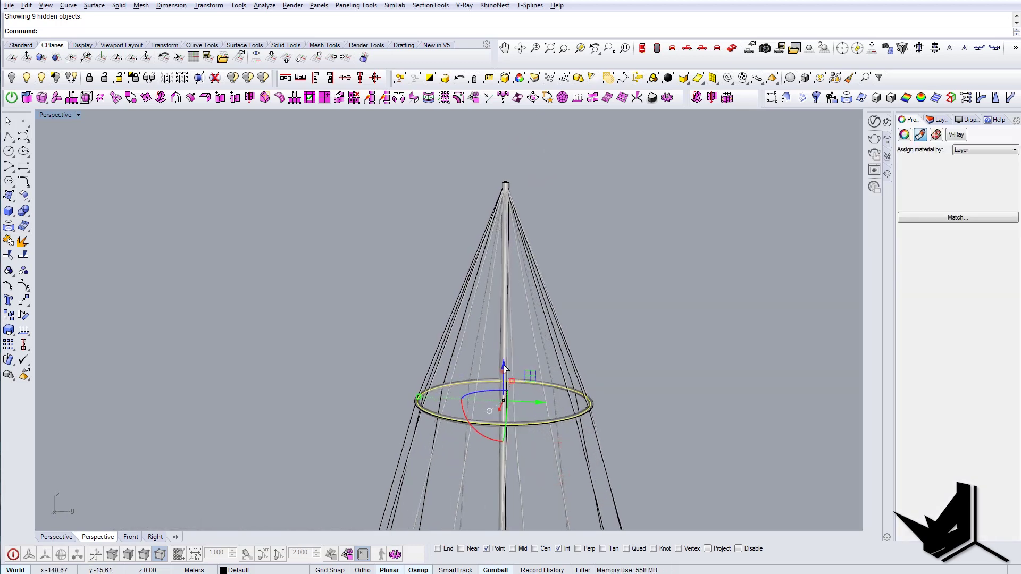
left_click_drag(503, 365, 514, 185)
right_click_drag(515, 188, 448, 252)
scroll(448, 251, "up", 5)
Step: Scale the raised ring curve down to a small circle closely surrounding the cables near the mast top
left_click_drag(396, 231, 532, 228)
scroll(577, 230, "up", 5)
right_click_drag(573, 228, 620, 319)
scroll(563, 284, "up", 5)
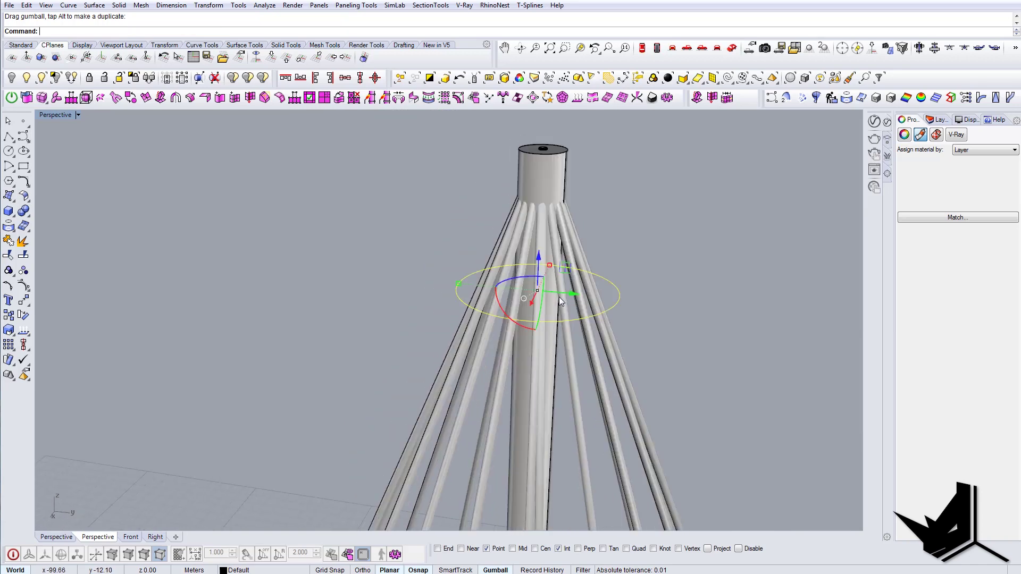
right_click_drag(513, 261, 486, 254)
scroll(487, 255, "up", 1)
left_click_drag(469, 310, 500, 320)
scroll(505, 272, "down", 5)
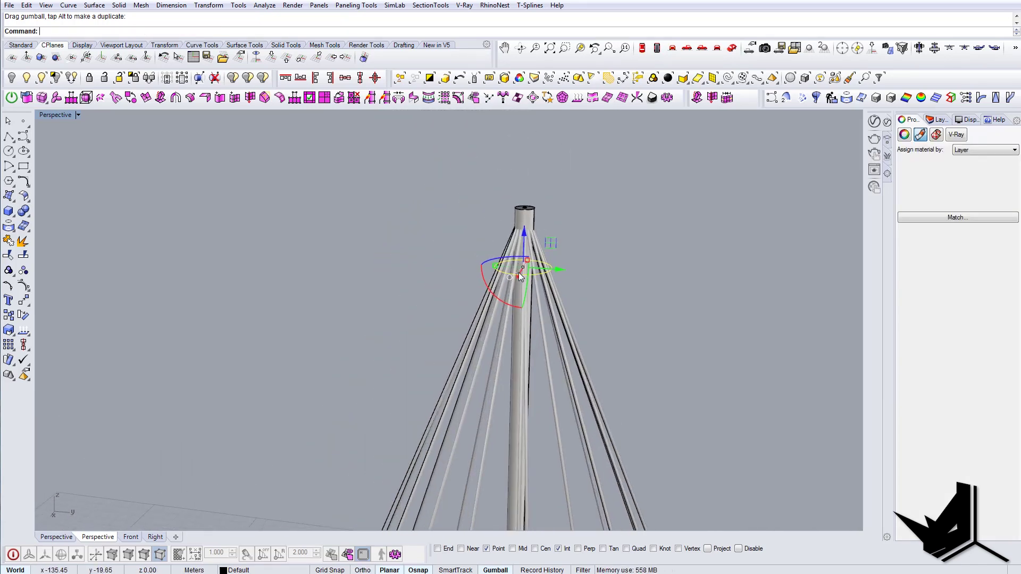
Step: Pipe the small circle near the mast top into a closed ring
key("Return")
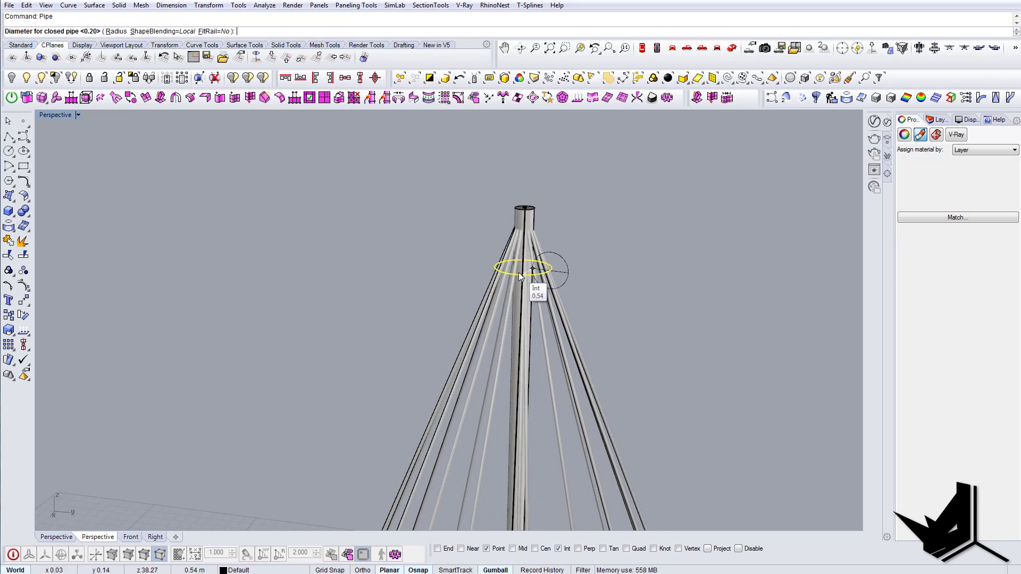
type("0.")
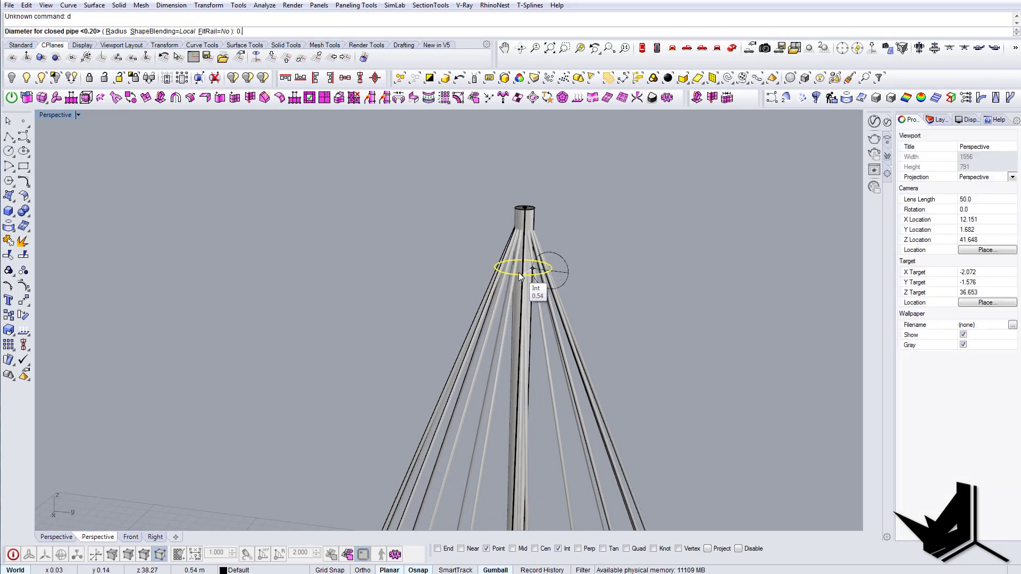
type("02")
key("Return")
key("Return")
key("Return")
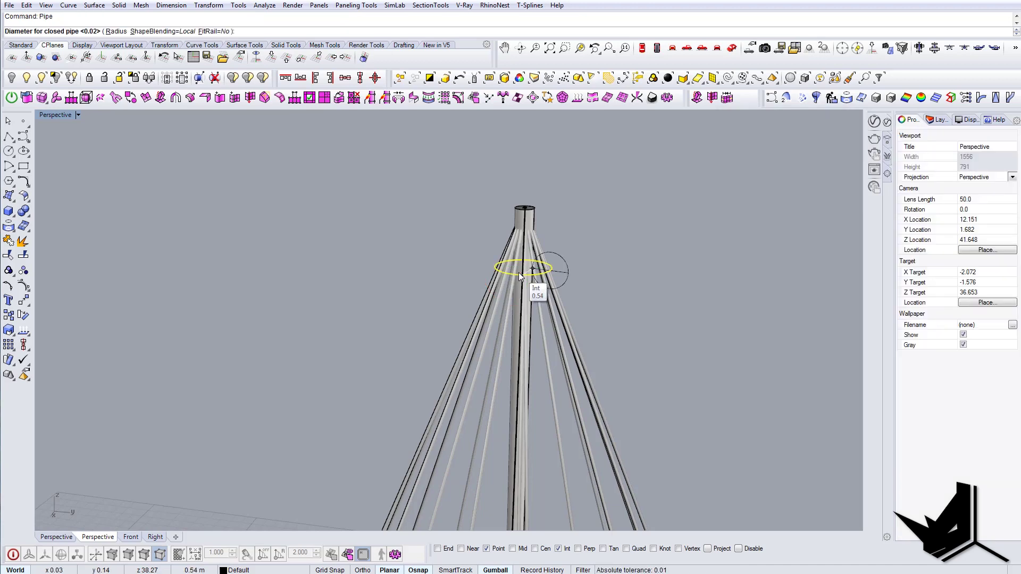
key("Return")
key("Return")
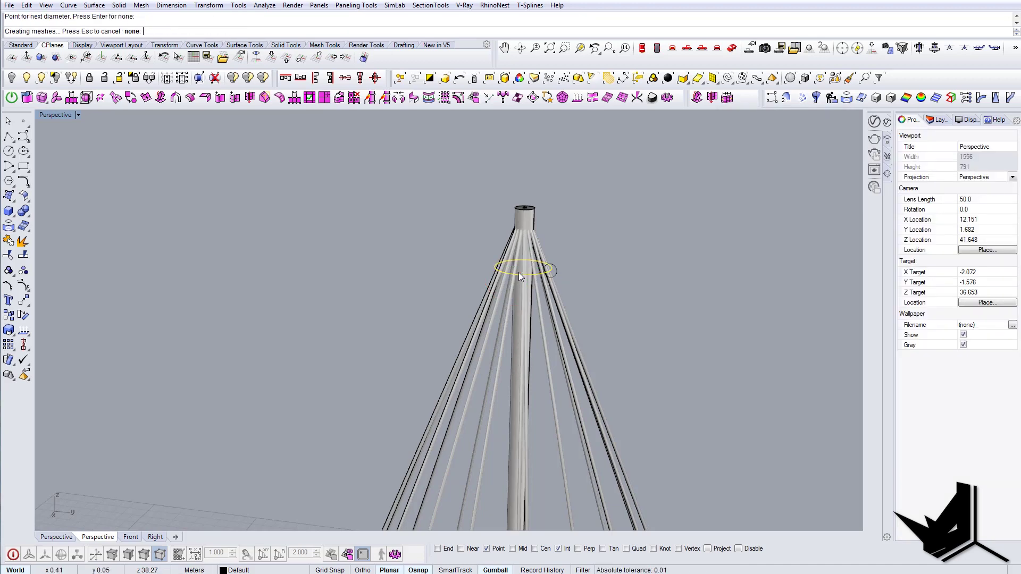
Step: Scale a copy of the small ring's curve outward into a wide circle and fill it with PlanarSrf
scroll(518, 272, "down", 5)
right_click_drag(525, 317, 562, 318)
scroll(516, 279, "up", 9)
scroll(609, 244, "up", 6)
scroll(557, 308, "down", 4)
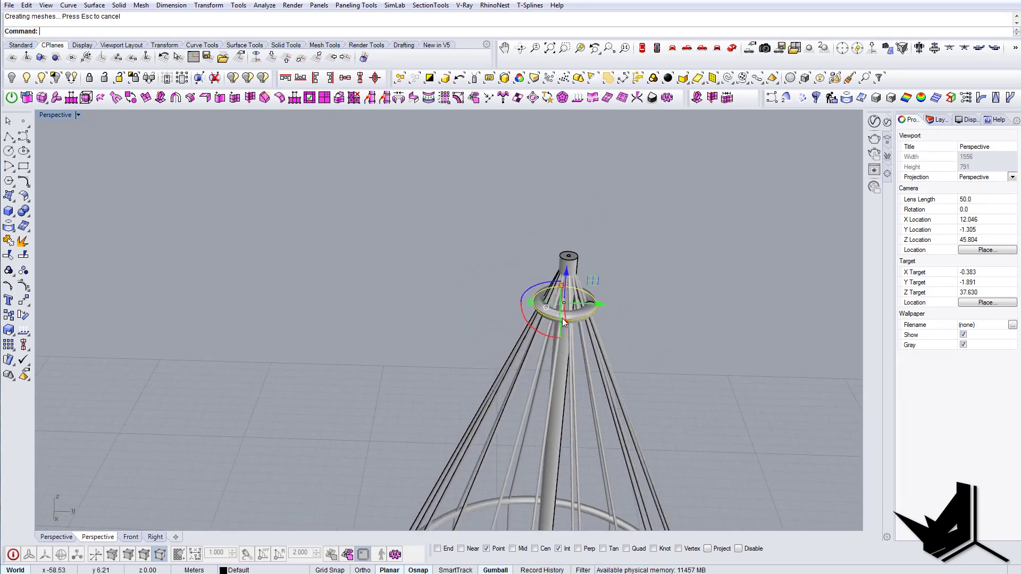
left_click_drag(530, 302, 418, 296, "alt+shift")
left_click(485, 214)
left_click(458, 264)
type("PS")
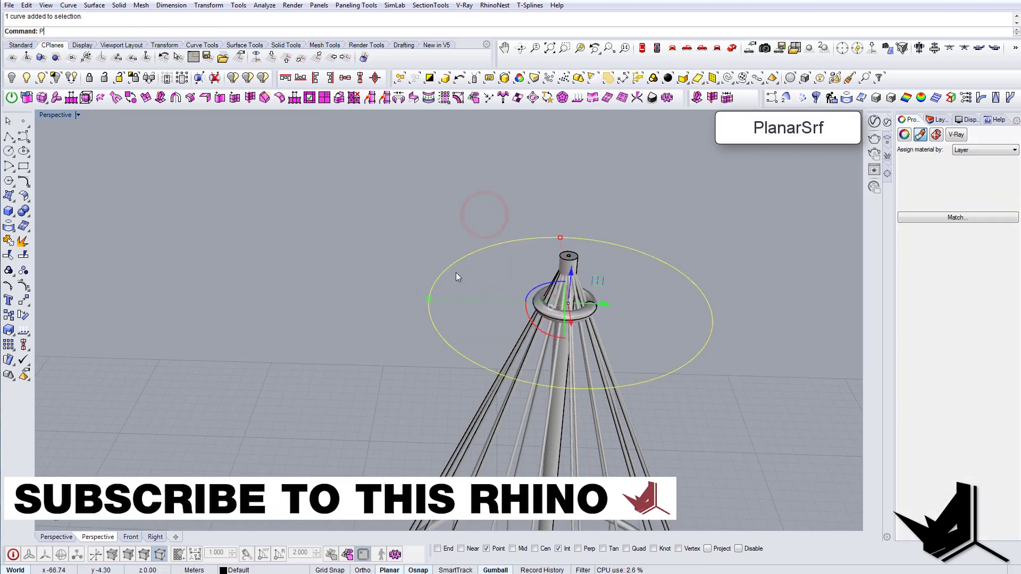
key("Return")
key("Escape")
Step: Split all the cable pipes and cable curves using the wide planar disc as the cutting object
right_click_drag(455, 272, 604, 351)
type("S")
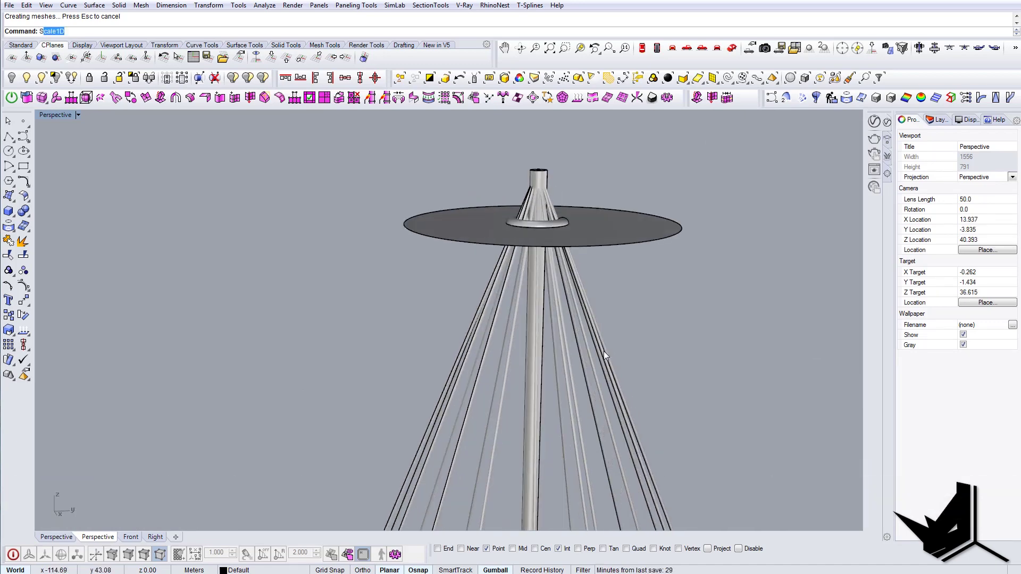
type("plit")
key("Return")
scroll(591, 304, "down", 6)
right_click_drag(592, 305, 526, 220, "shift")
right_click_drag(517, 342, 512, 326)
left_click_drag(647, 276, 359, 211)
right_click_drag(502, 141, 563, 215)
scroll(521, 168, "up", 6)
left_click(511, 160, "ctrl")
right_click(569, 203)
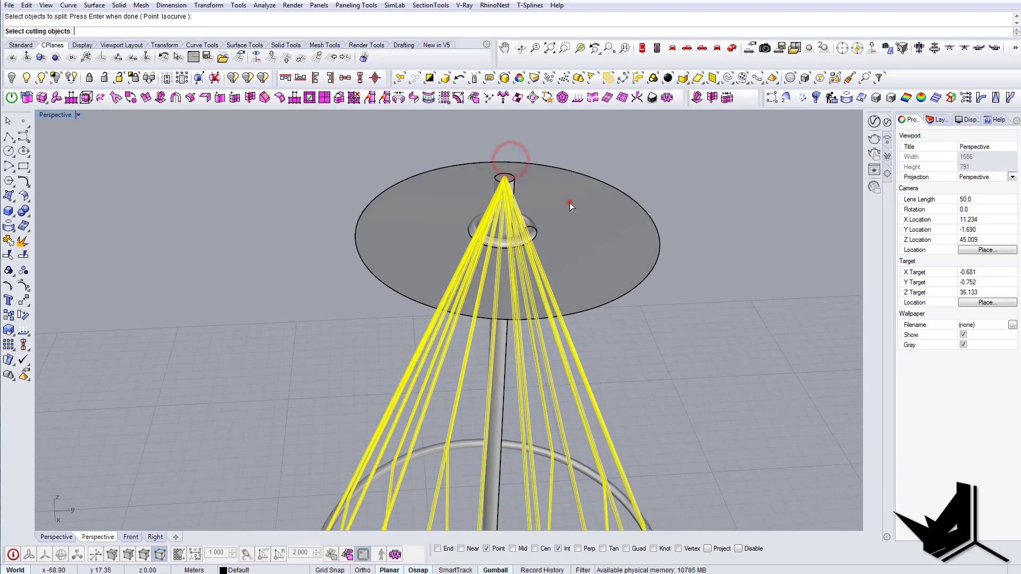
left_click(569, 203)
key("Return")
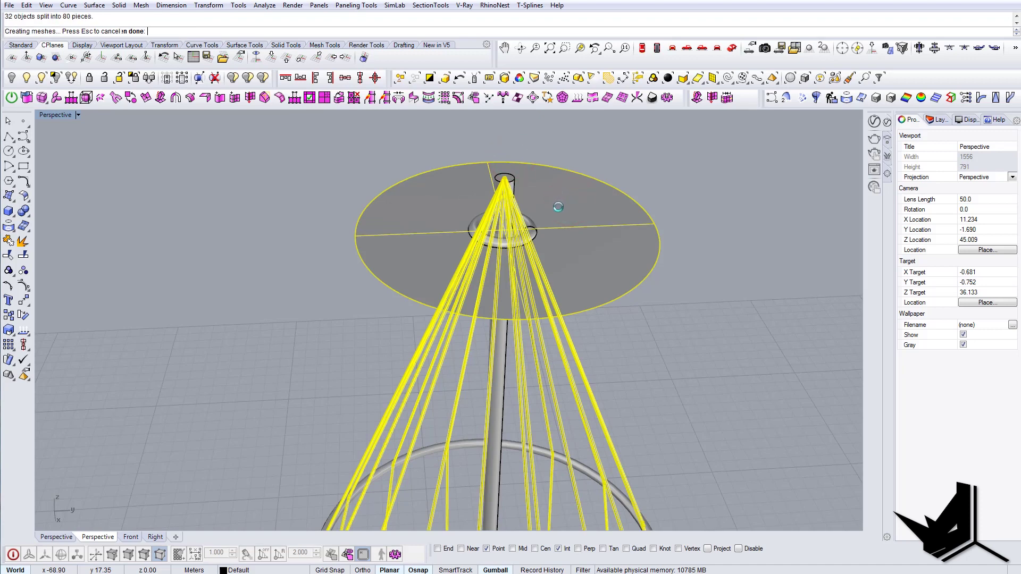
Step: Delete the split cable pieces above the disc, keeping the small piped ring out of the selection
right_click_drag(547, 213, 440, 126)
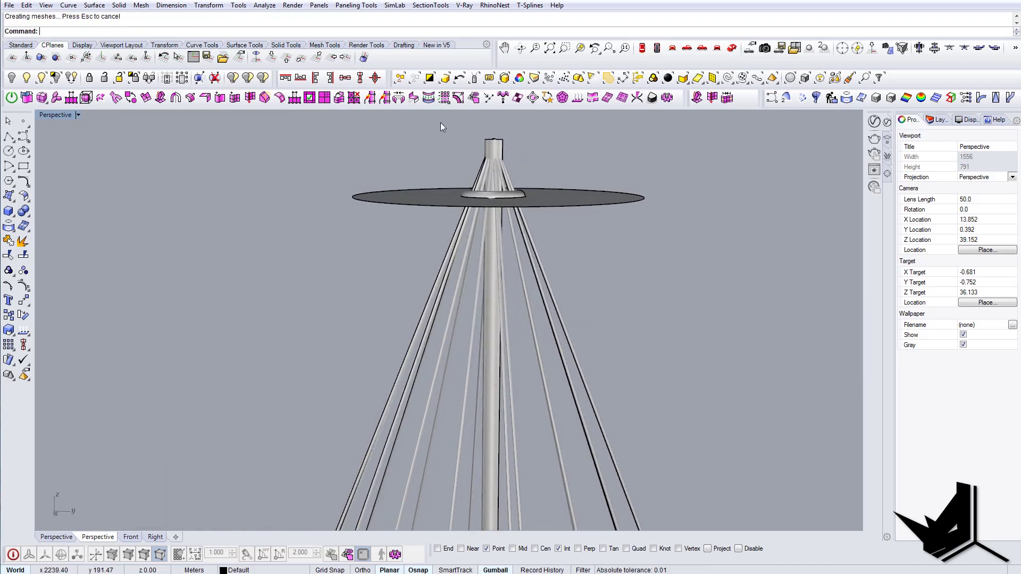
left_click_drag(440, 123, 556, 205)
right_click_drag(548, 214, 524, 229)
scroll(525, 230, "up", 8)
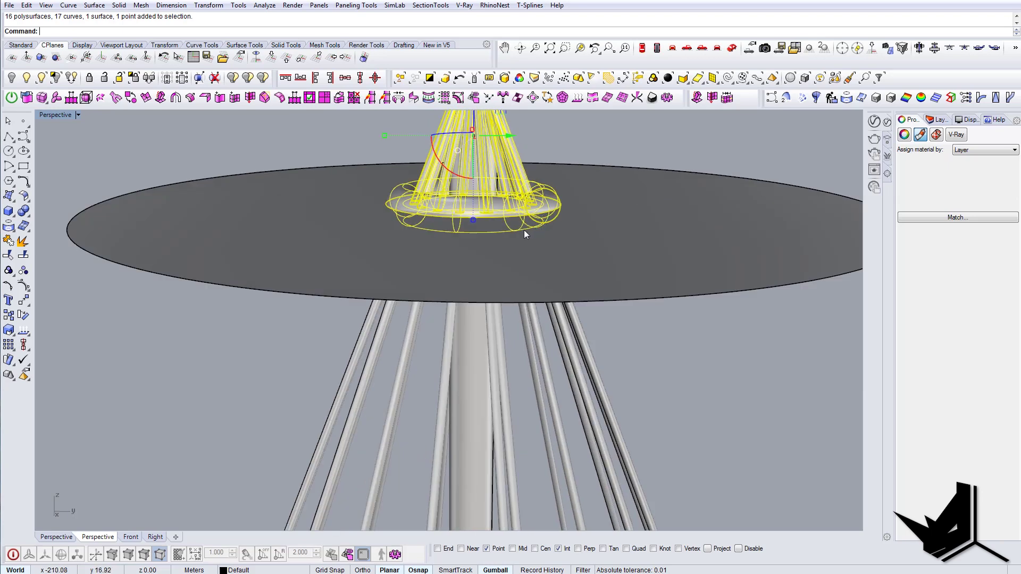
left_click(520, 228, "ctrl")
scroll(519, 227, "down", 3)
key("Delete")
Step: Delete the planar disc used to cut the cables
right_click_drag(551, 267, 572, 292)
left_click(540, 249)
key("Delete")
right_click_drag(515, 279, 402, 271)
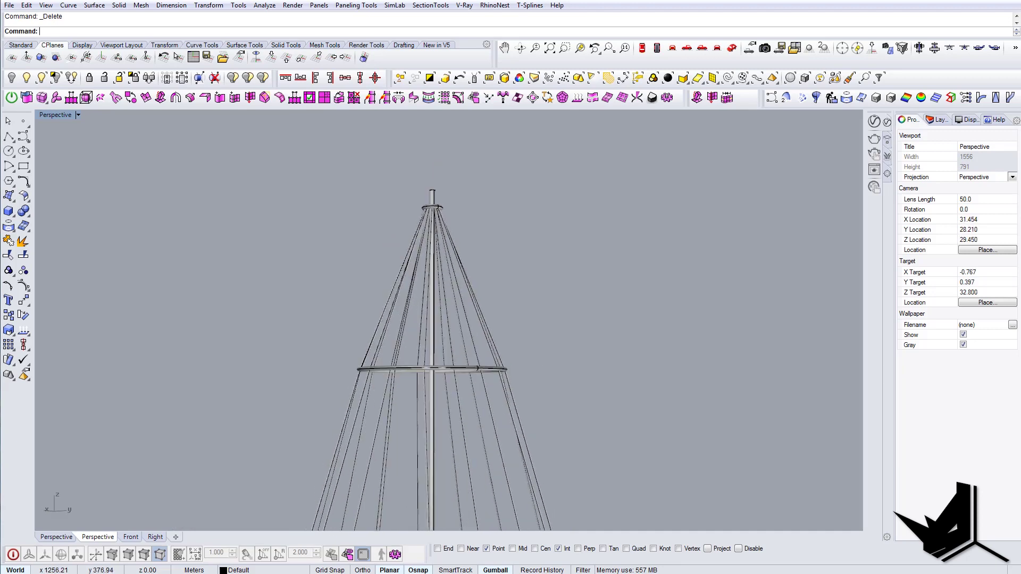
Step: Examine the shape and tilt of the deck railings in the reference photo against the model's deck edge
scroll(478, 297, "down", 8)
right_click_drag(477, 297, 481, 415)
right_click_drag(482, 414, 495, 277, "shift")
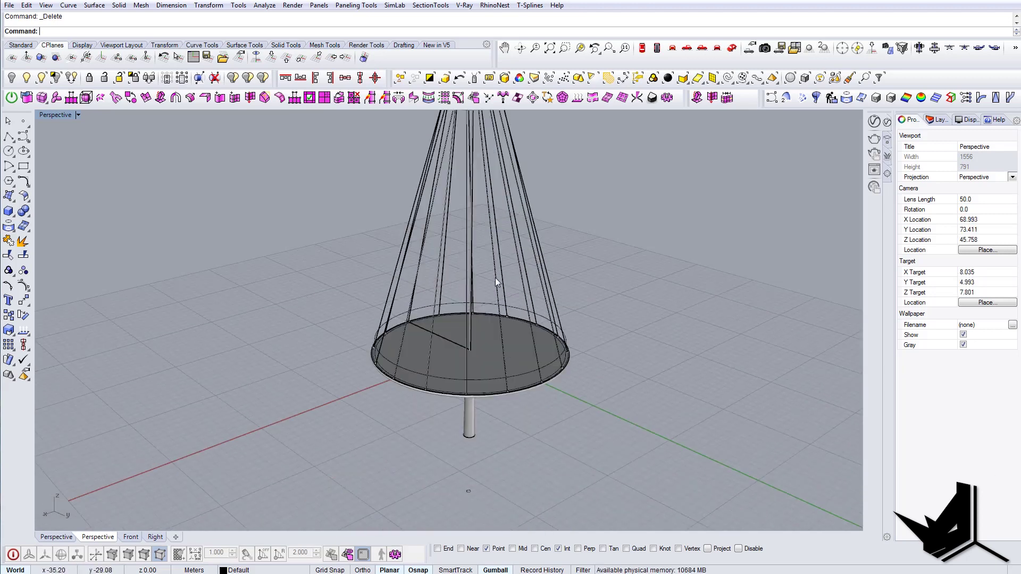
scroll(470, 330, "up", 7)
mouse_move(472, 373)
right_mouse_down()
mouse_move(448, 378)
mouse_move(457, 378)
right_mouse_up()
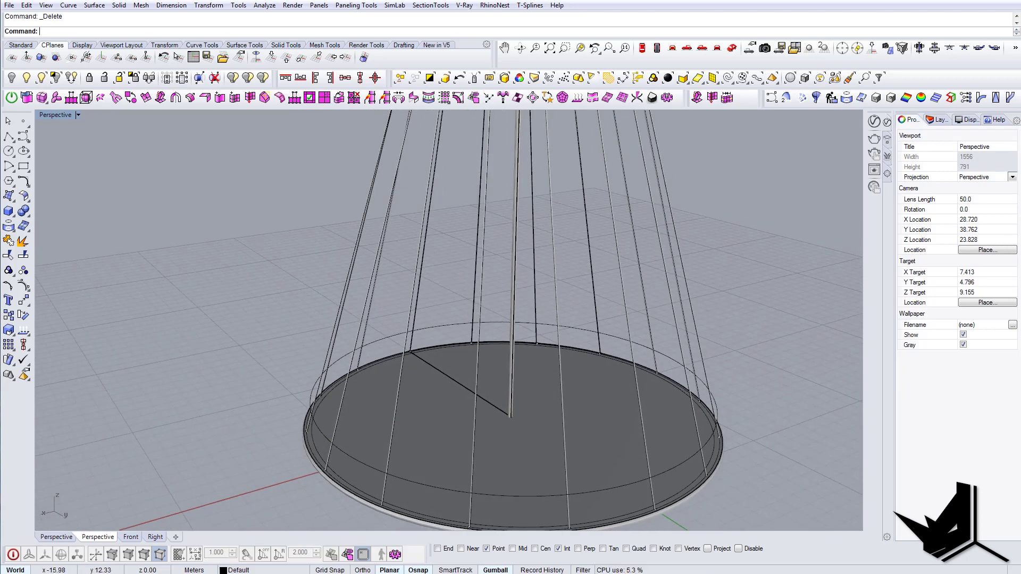
left_click_drag(1020, 214, 454, 211)
scroll(458, 400, "down", 5)
scroll(467, 521, "up", 6)
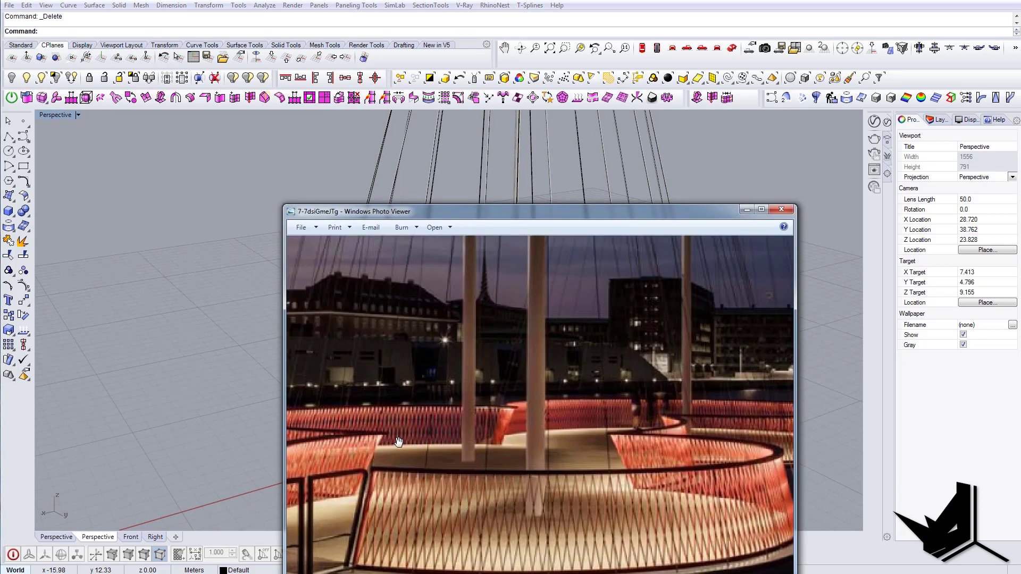
scroll(563, 495, "down", 3)
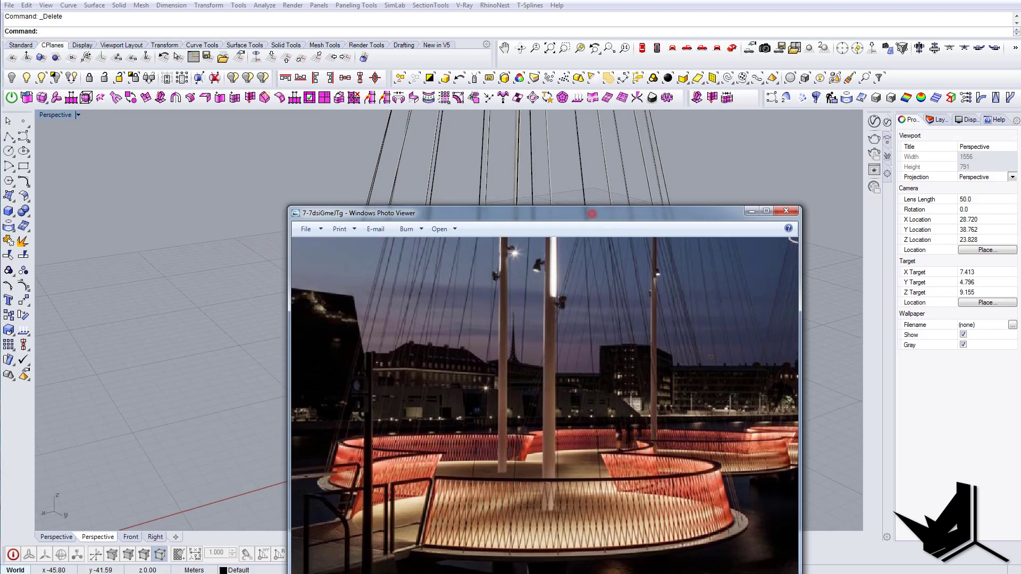
left_click(592, 214)
right_click_drag(446, 346, 265, 385)
left_click_drag(1020, 274, 622, 182)
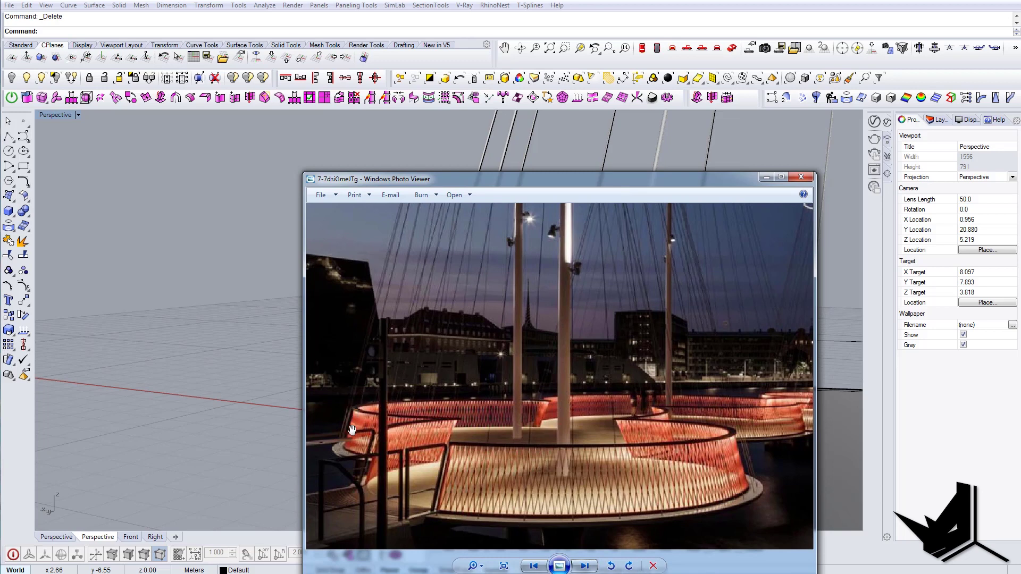
left_click(766, 179)
Step: In the left view, scale the circle above the deck slightly inward to line up with the outermost cable, and return to perspective
right_click_drag(467, 371, 484, 401)
scroll(485, 402, "up", 5)
scroll(365, 375, "up", 3)
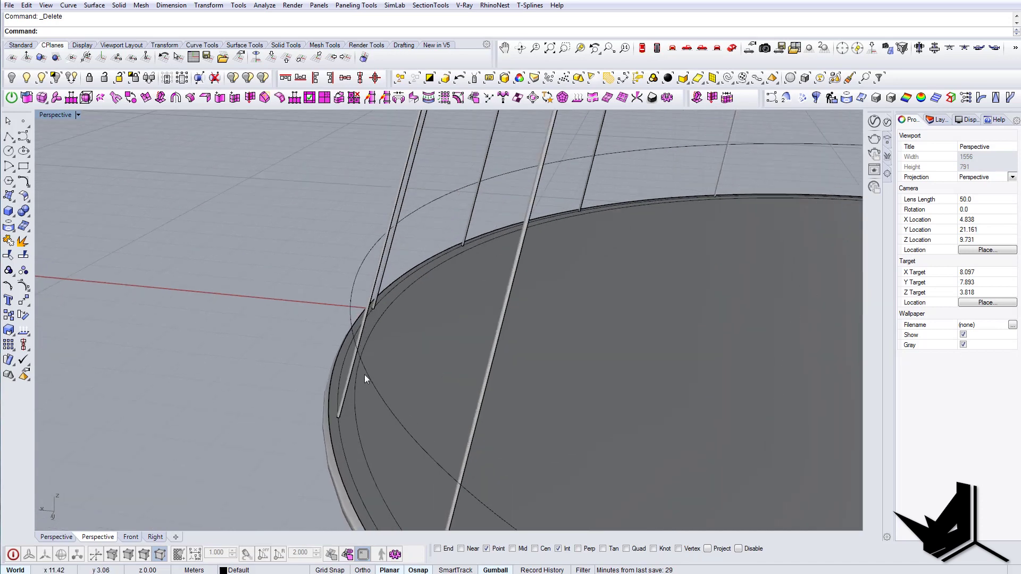
scroll(366, 376, "down", 2)
left_click(365, 375)
scroll(368, 376, "down", 5)
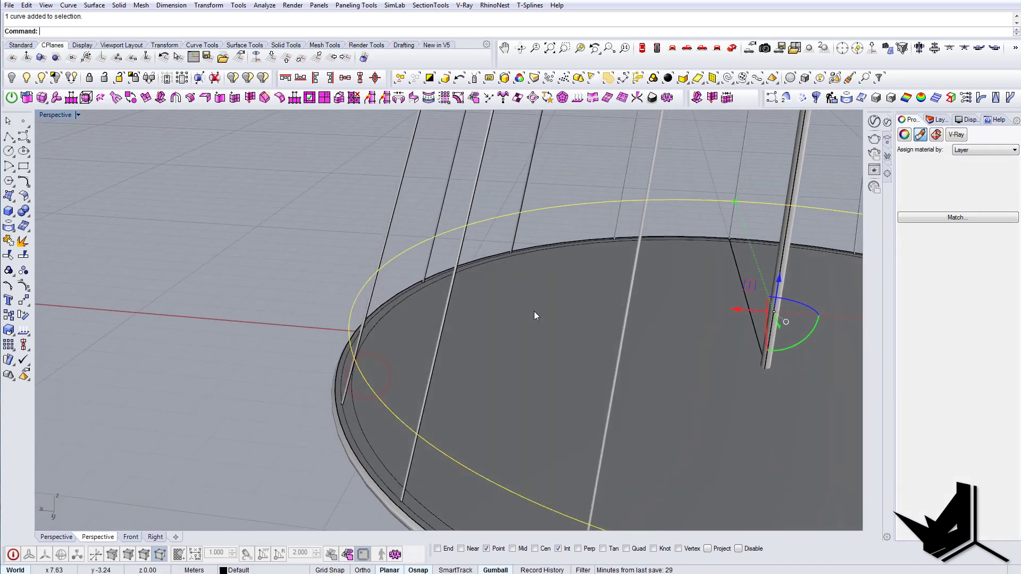
right_click_drag(712, 306, 528, 360, "shift")
scroll(569, 375, "down", 4)
scroll(528, 360, "up", 3)
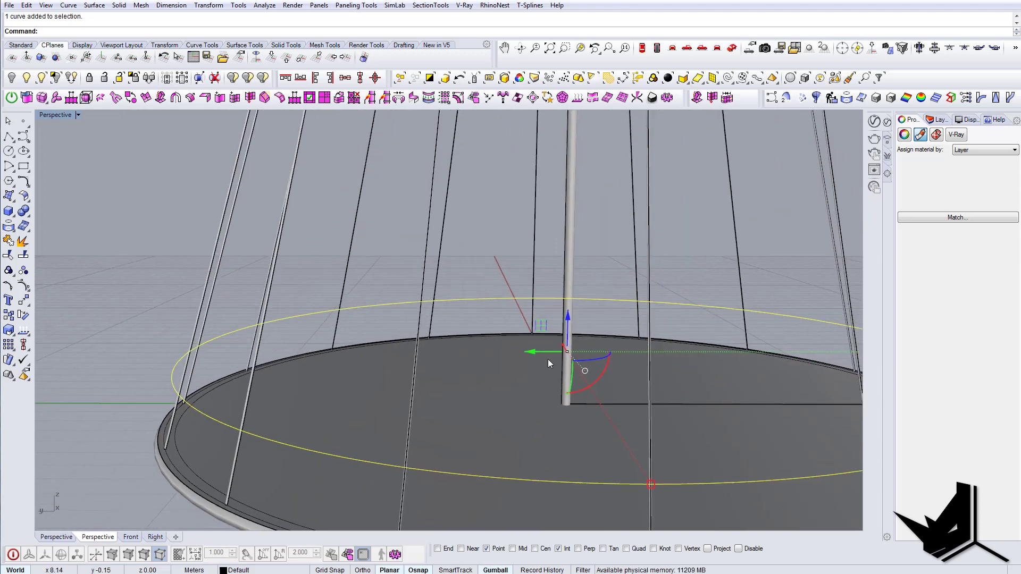
left_click(702, 47)
right_click_drag(348, 291, 353, 305)
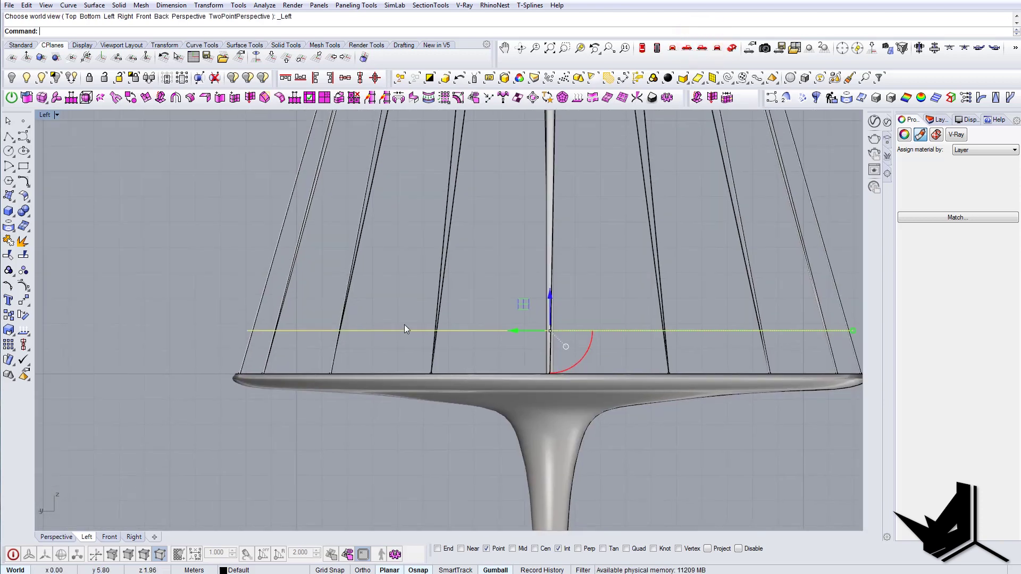
scroll(406, 324, "up", 6)
right_click_drag(406, 324, 428, 335)
scroll(691, 359, "down", 8)
right_click_drag(691, 360, 545, 350)
scroll(633, 351, "up", 5)
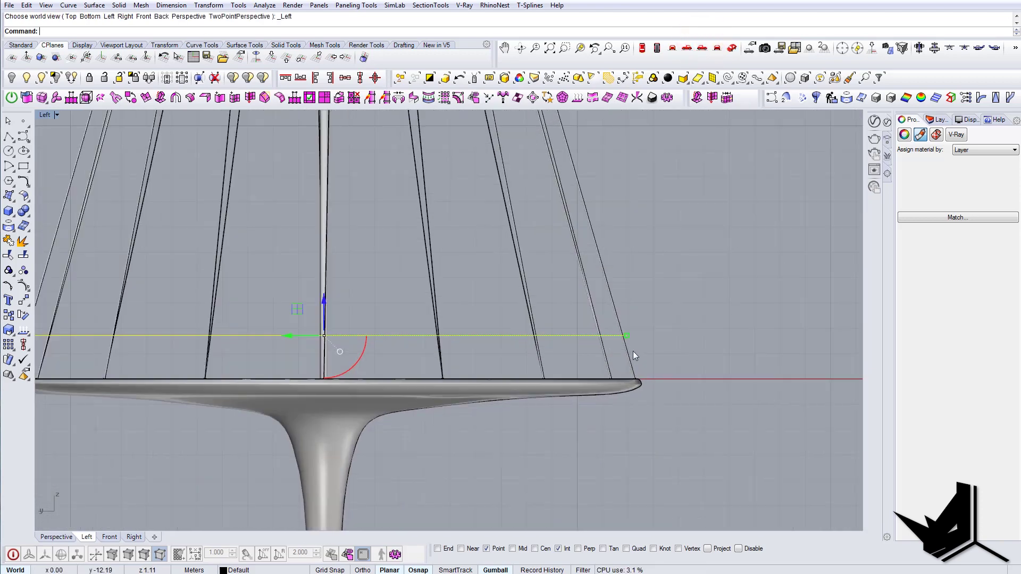
left_click_drag(618, 319, 599, 329)
scroll(662, 385, "down", 5)
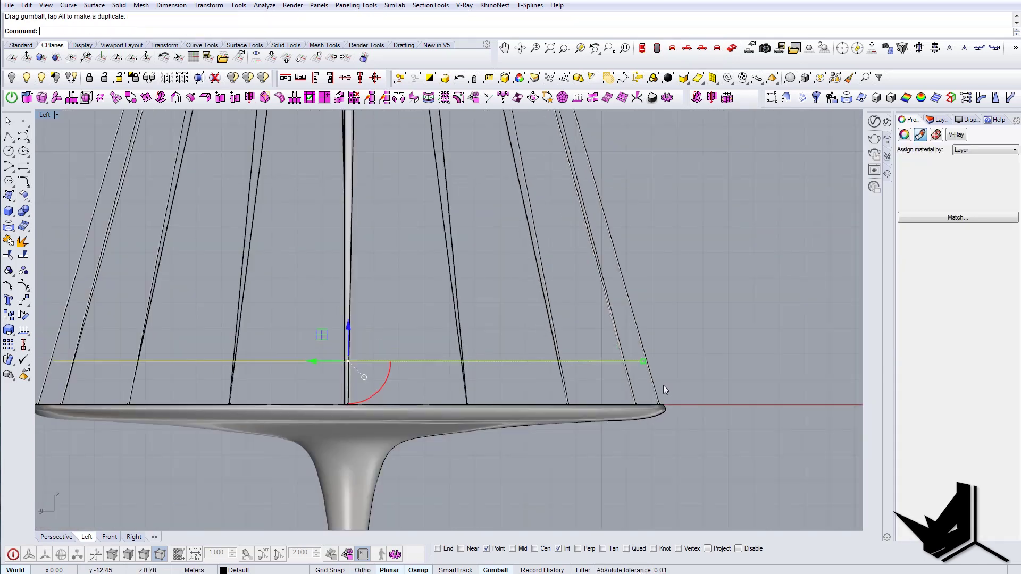
left_click(734, 49)
key("Escape")
Step: Set the perspective view's construction plane to World Top
scroll(541, 341, "up", 7)
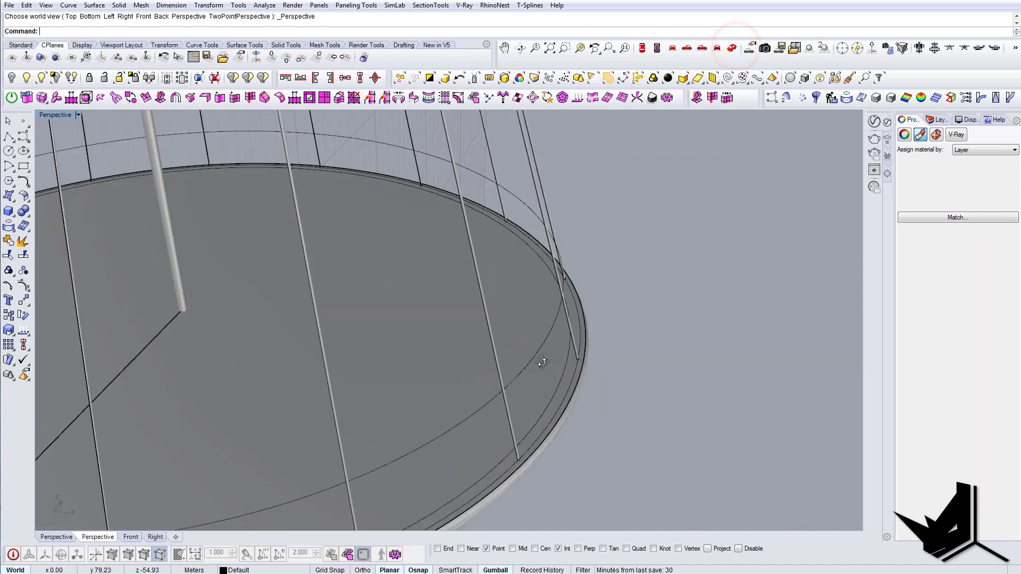
right_click_drag(543, 361, 431, 347)
scroll(632, 322, "down", 8)
scroll(518, 290, "down", 5)
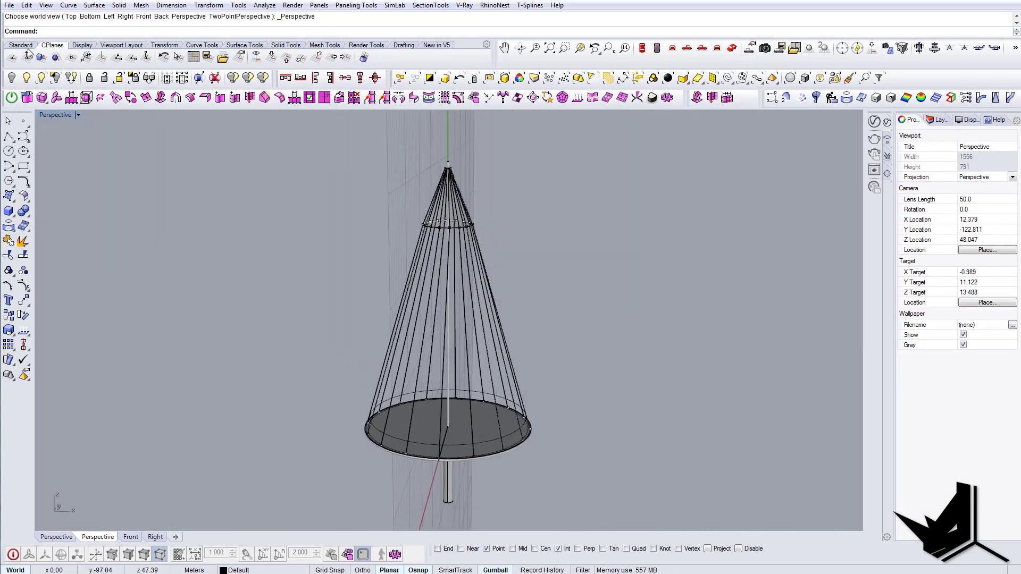
left_click(286, 59)
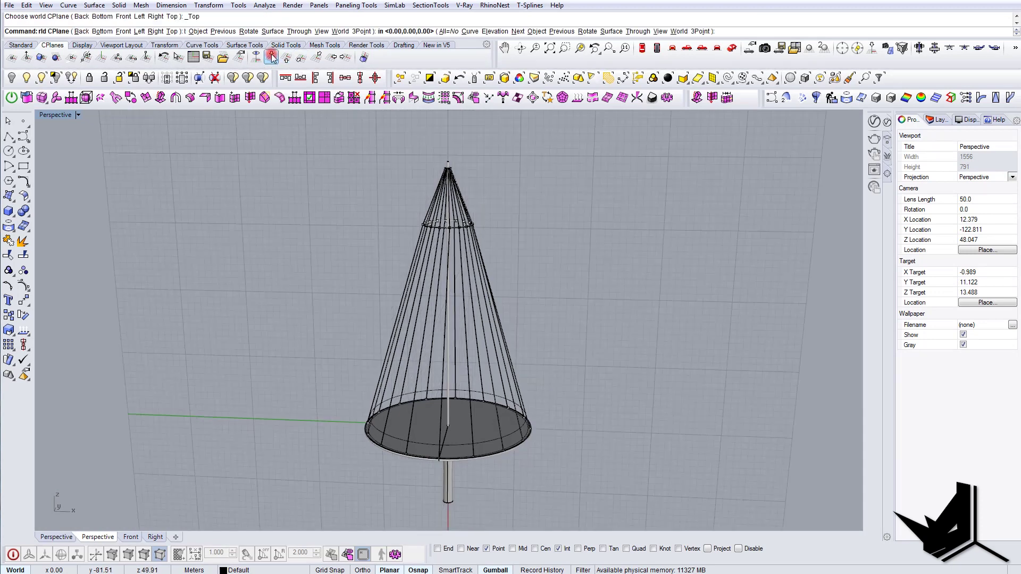
Step: Launch Grasshopper and open the recent definition Cirkelbroen Bridge.gh
type("Grasshopper")
key("Return")
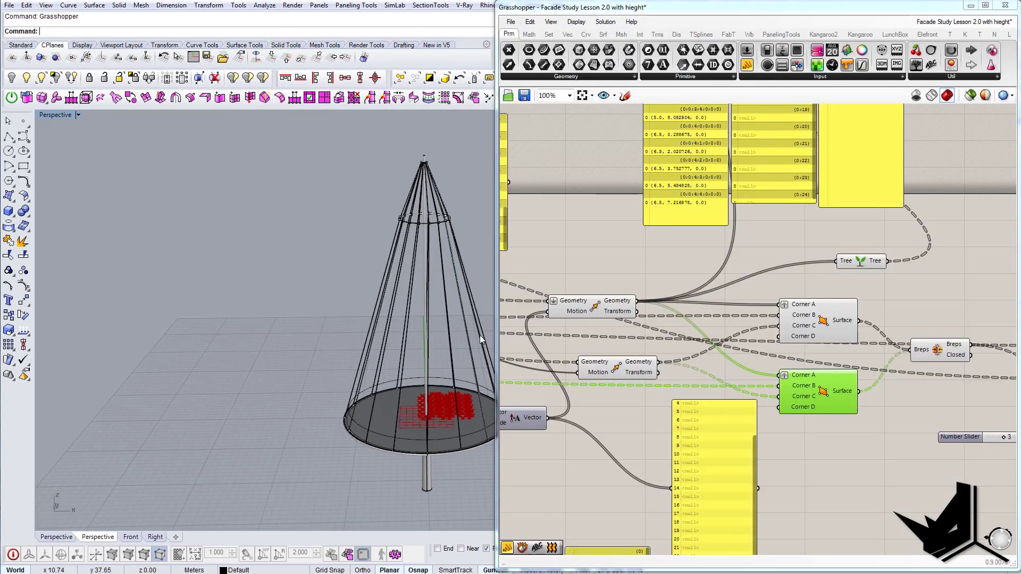
scroll(648, 255, "up", 3)
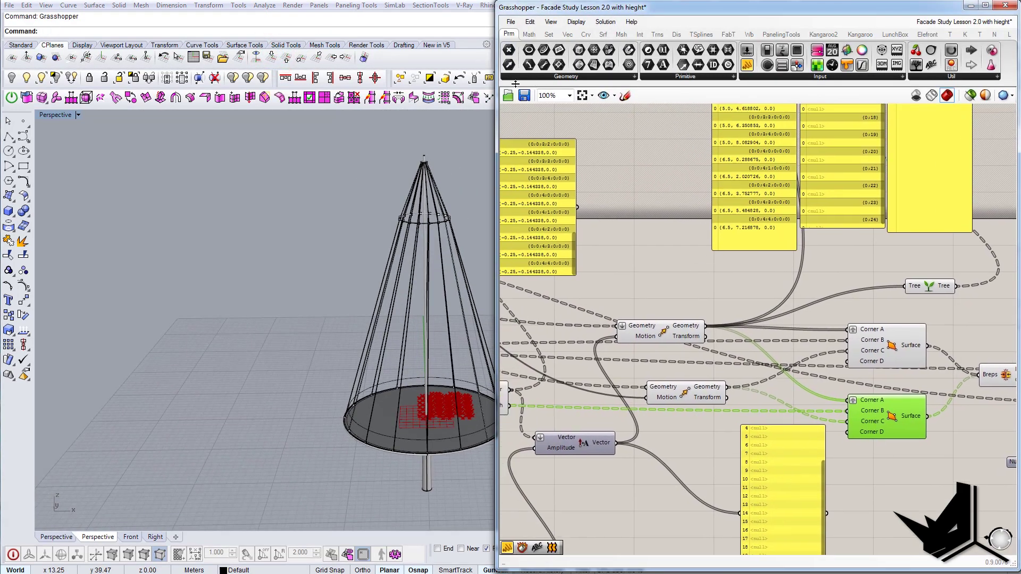
left_click(511, 21)
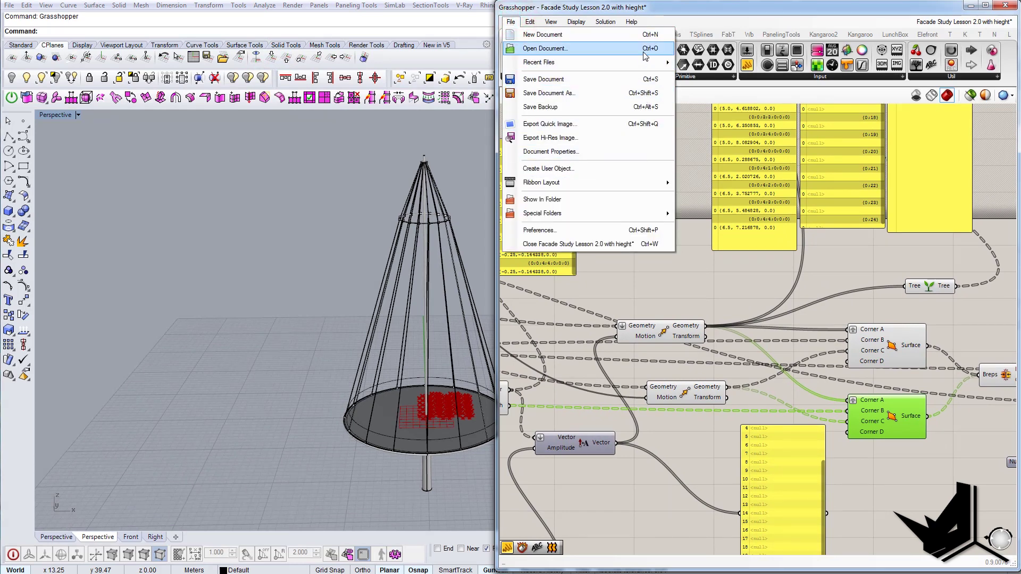
mouse_move(643, 61)
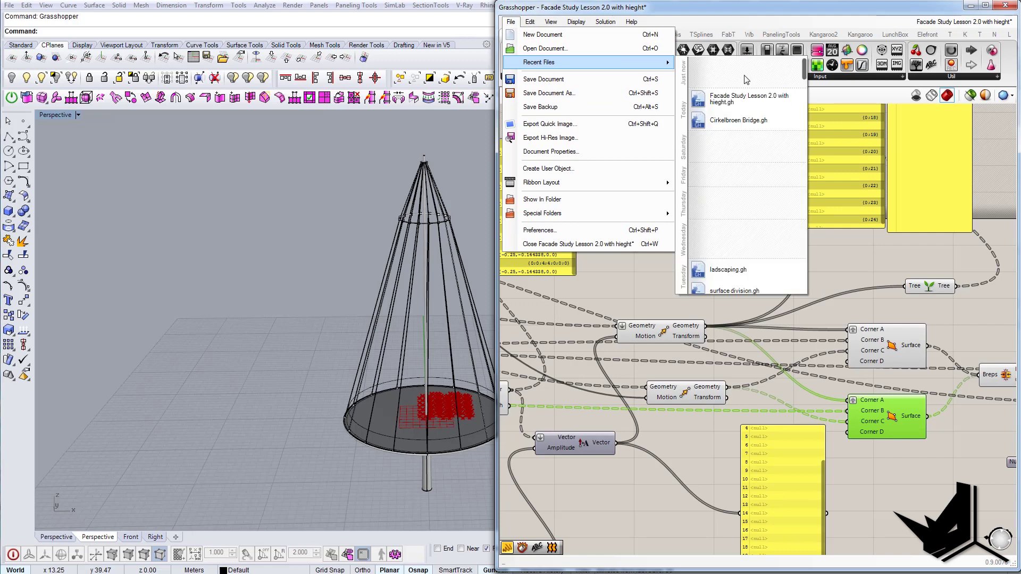
left_click(739, 120)
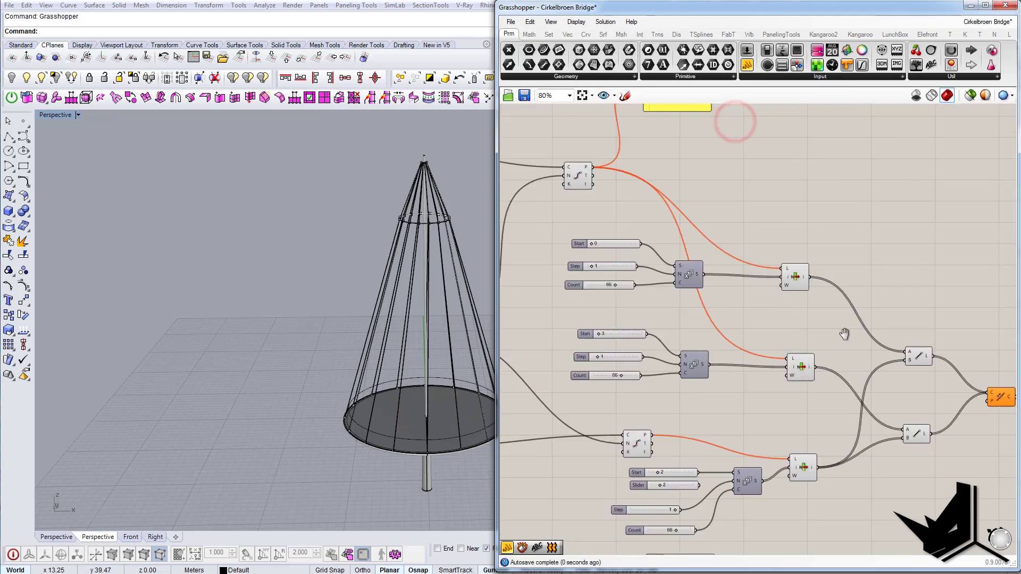
Step: Assign the circle above the deck as the single curve of the definition's upper Curve parameter
right_click_drag(365, 352, 276, 338)
right_click_drag(695, 328, 983, 350)
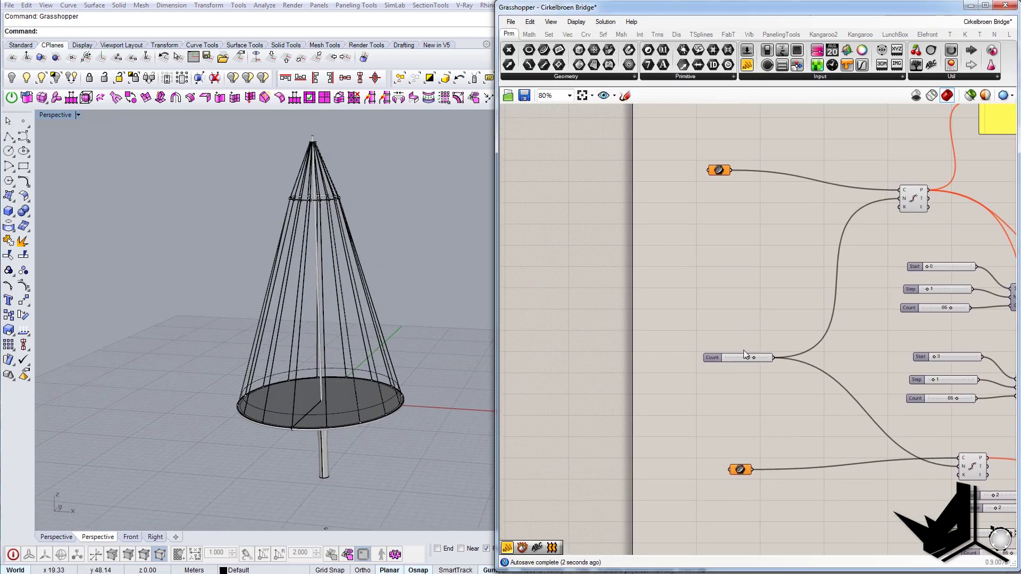
right_click_drag(743, 350, 708, 417)
scroll(320, 428, "up", 5)
left_click(317, 419)
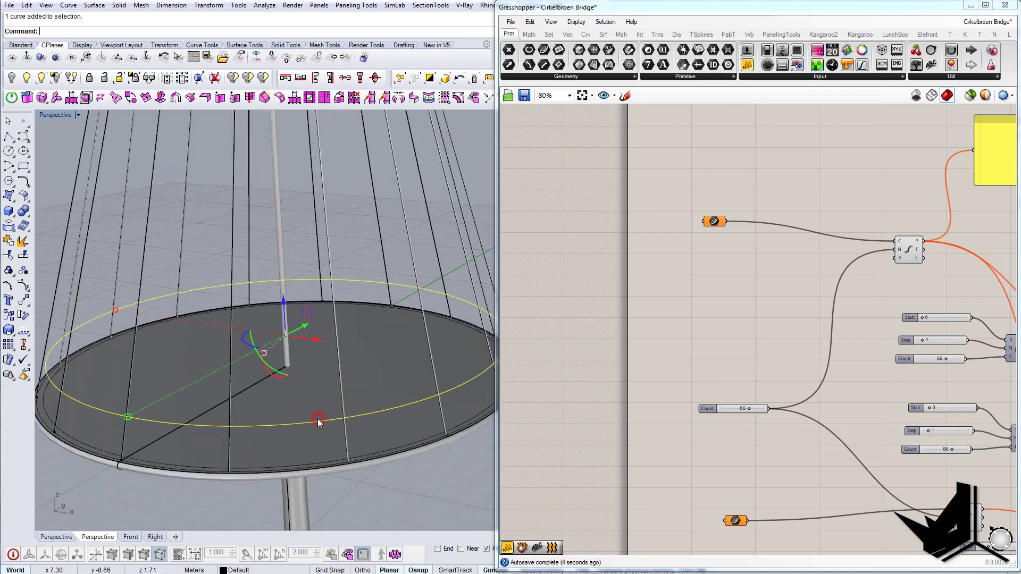
right_click(715, 221)
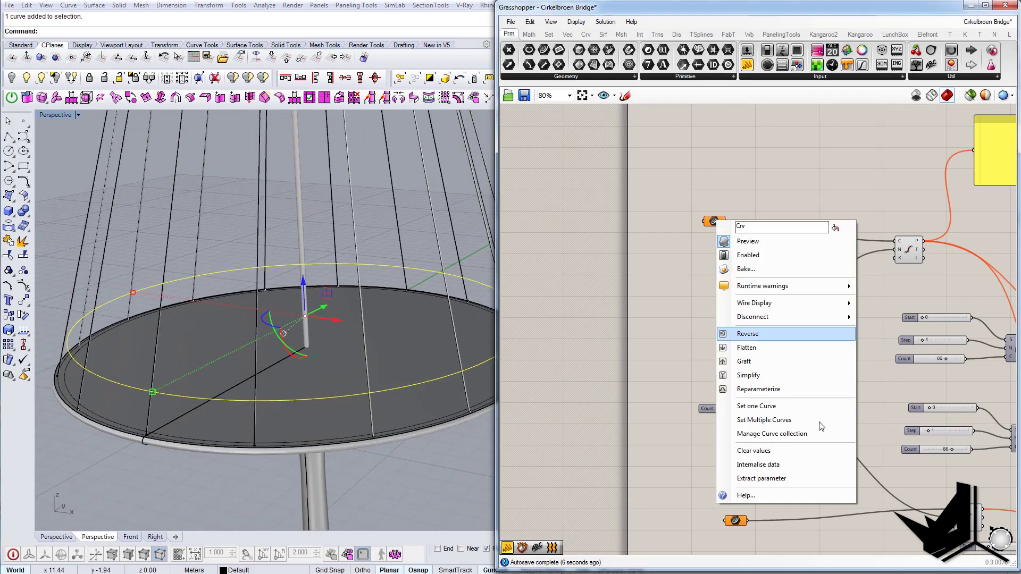
left_click(765, 408)
Step: Assign the inner circle on the deck's edge as the single curve of the definition's lower Curve parameter
left_click(343, 436)
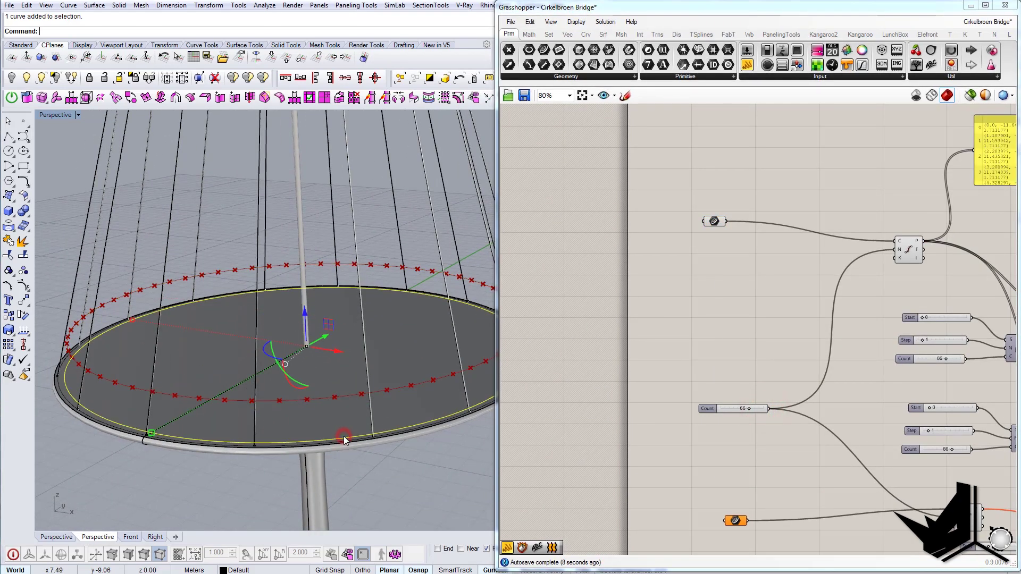
right_click_drag(743, 487, 725, 424)
right_click(716, 457)
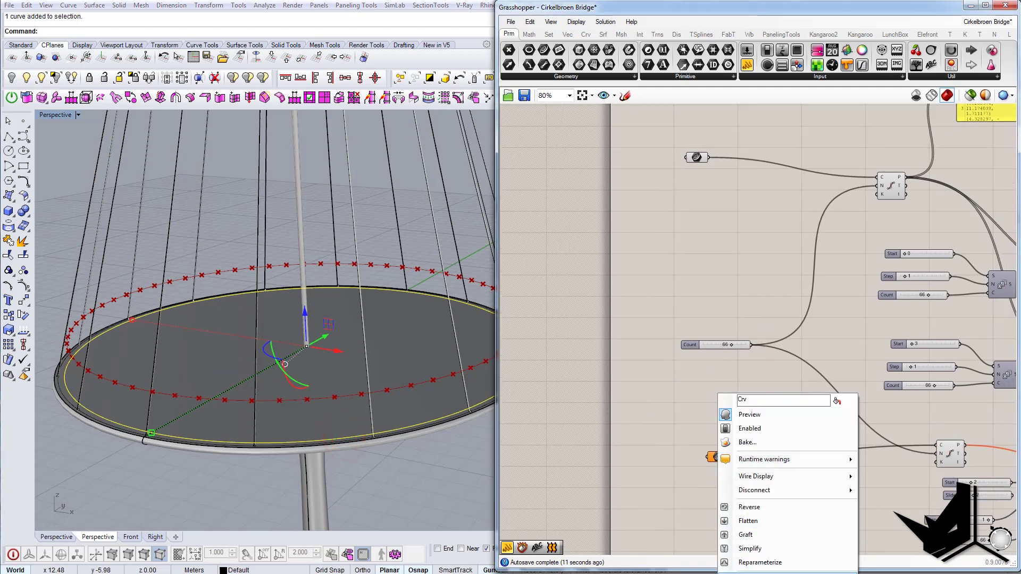
left_click(765, 573)
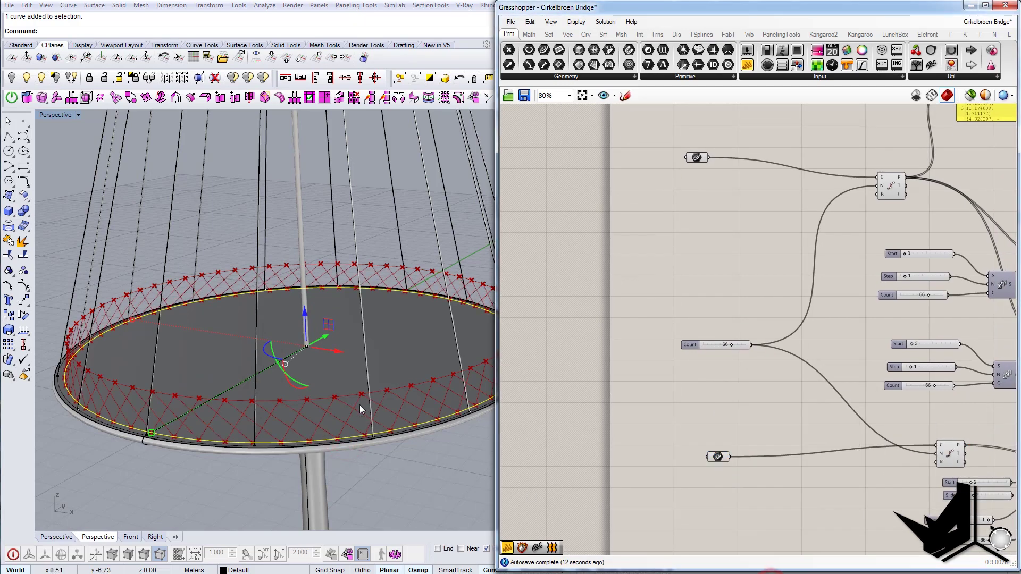
mouse_move(328, 401)
right_mouse_down()
mouse_move(301, 390)
mouse_move(319, 415)
right_mouse_up()
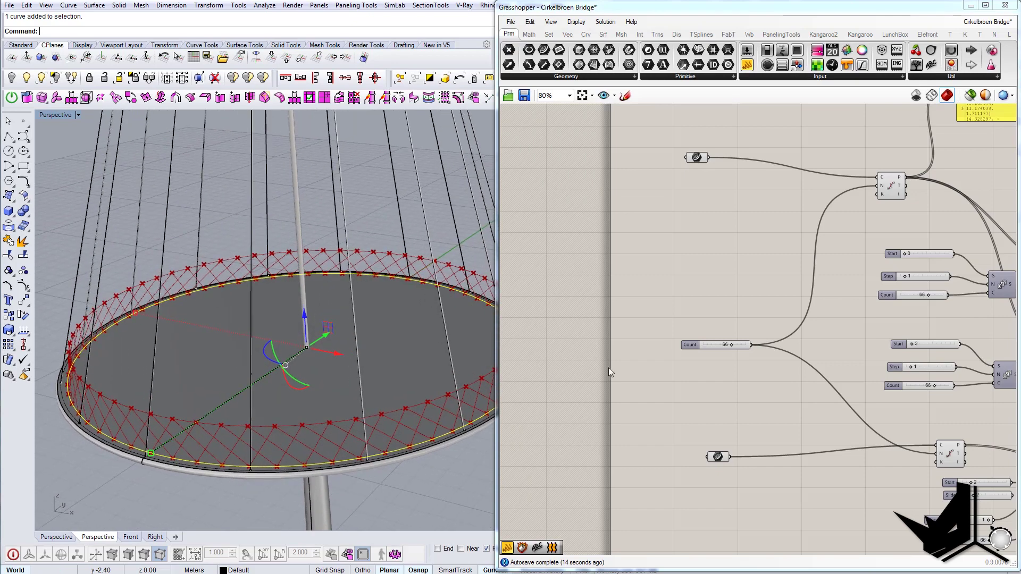
right_click_drag(788, 370, 724, 368)
right_click_drag(352, 394, 332, 405)
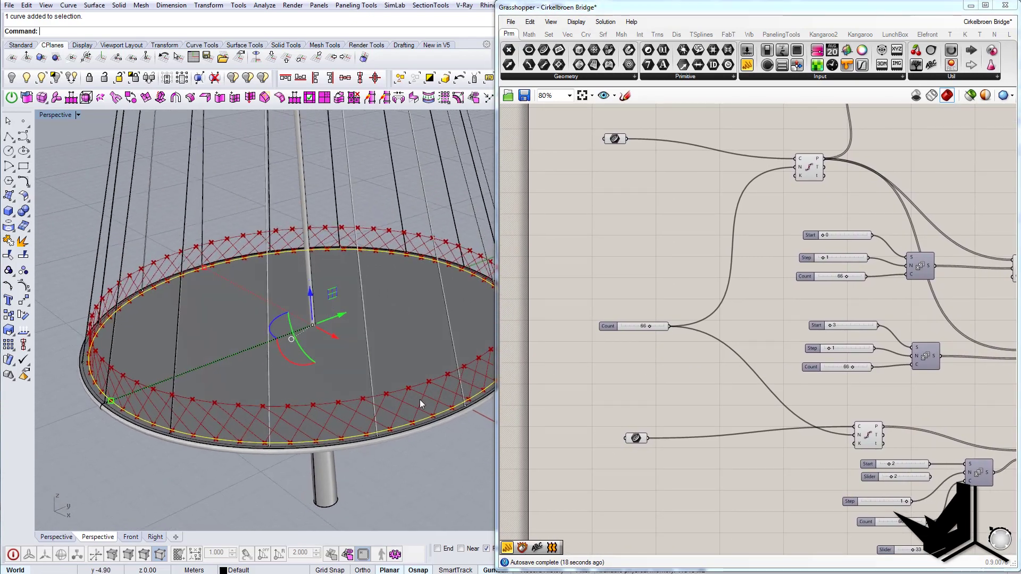
Step: Set the Count slider shared by both Divide Curve components to 198
scroll(622, 343, "up", 2)
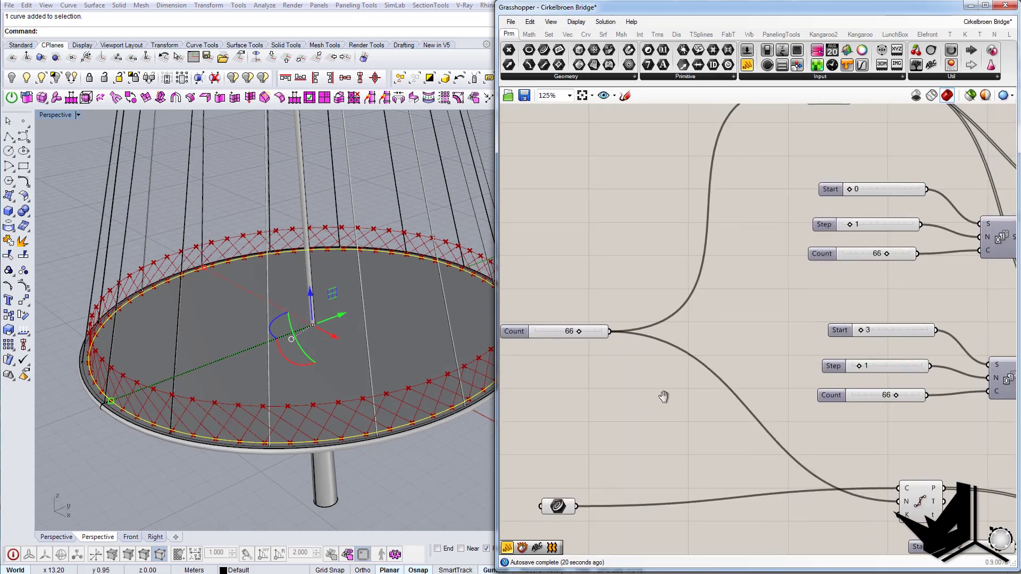
scroll(662, 395, "down", 3)
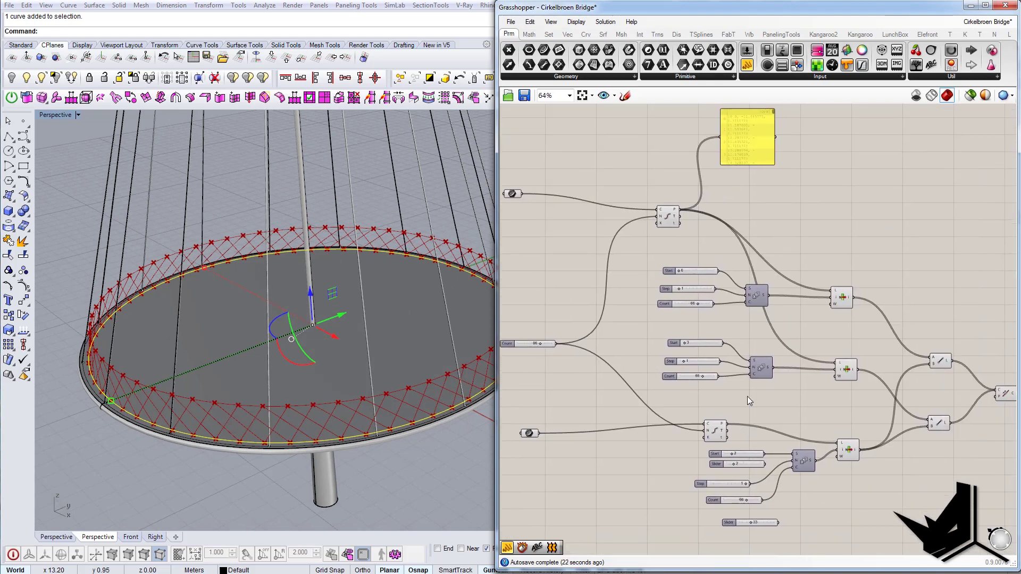
scroll(745, 394, "up", 4)
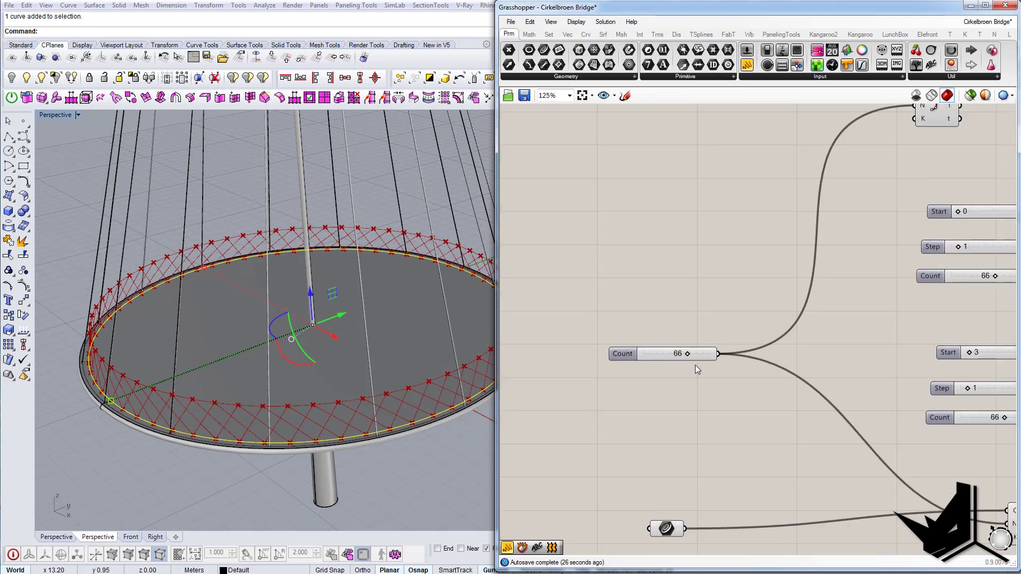
scroll(692, 364, "down", 3)
scroll(661, 365, "up", 4)
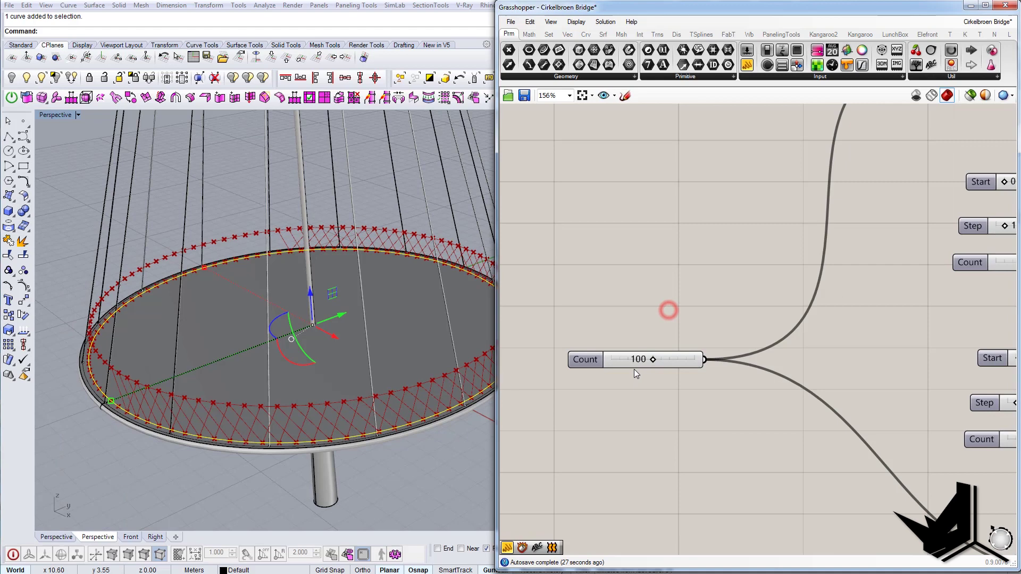
left_click(637, 366)
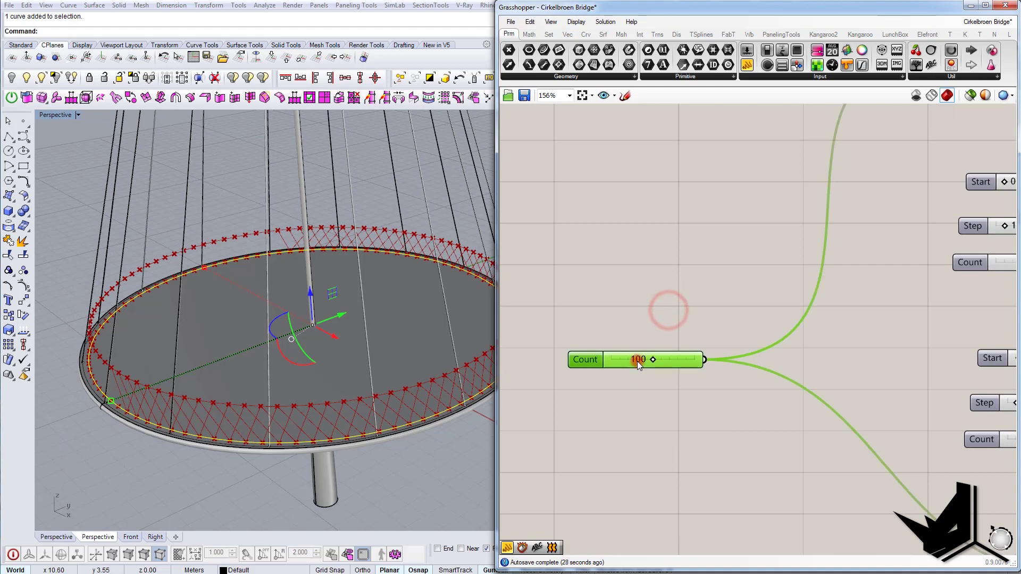
type("198")
key("Return")
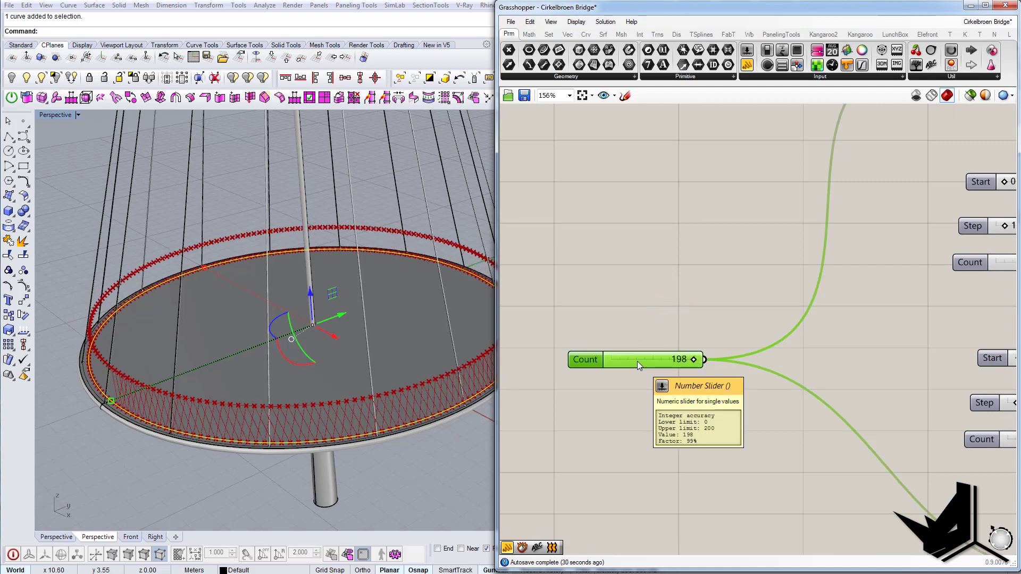
Step: Examine how far the railing lattice runs around the deck and which Series components and Count sliders drive it
scroll(677, 308, "down", 4)
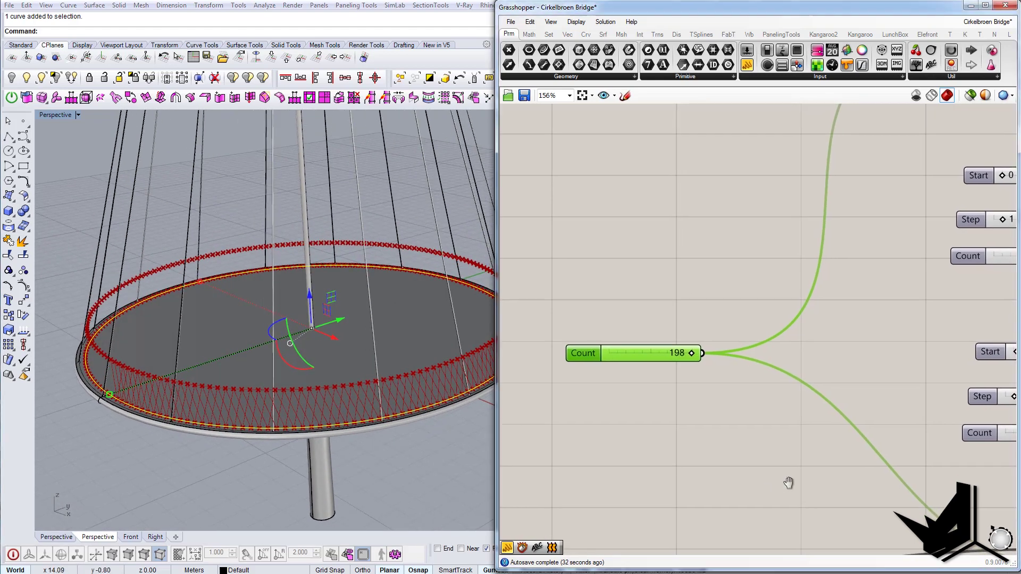
scroll(714, 432, "up", 4)
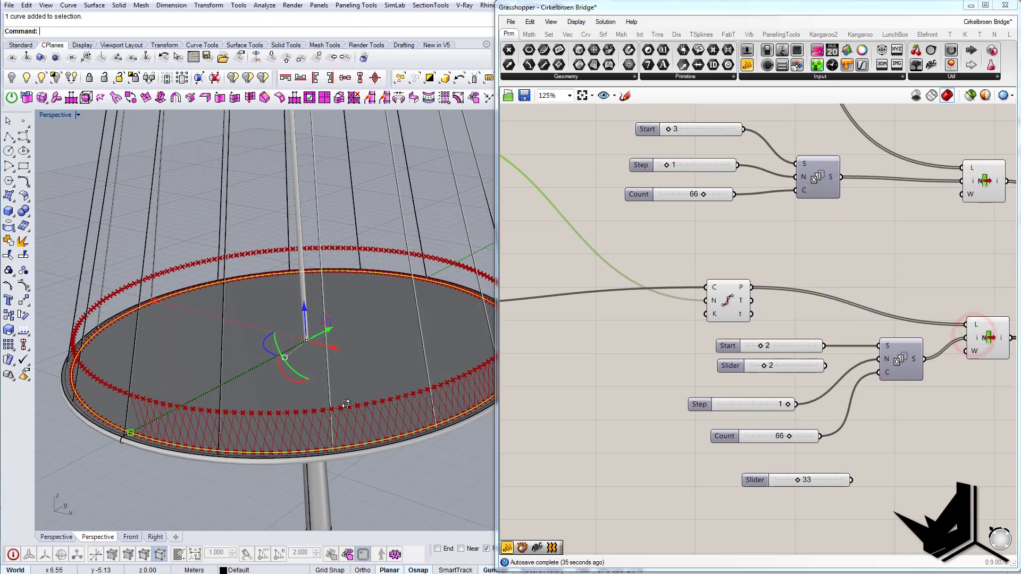
scroll(306, 431, "up", 5)
scroll(308, 429, "down", 3)
right_click_drag(308, 429, 258, 434)
scroll(722, 442, "down", 6)
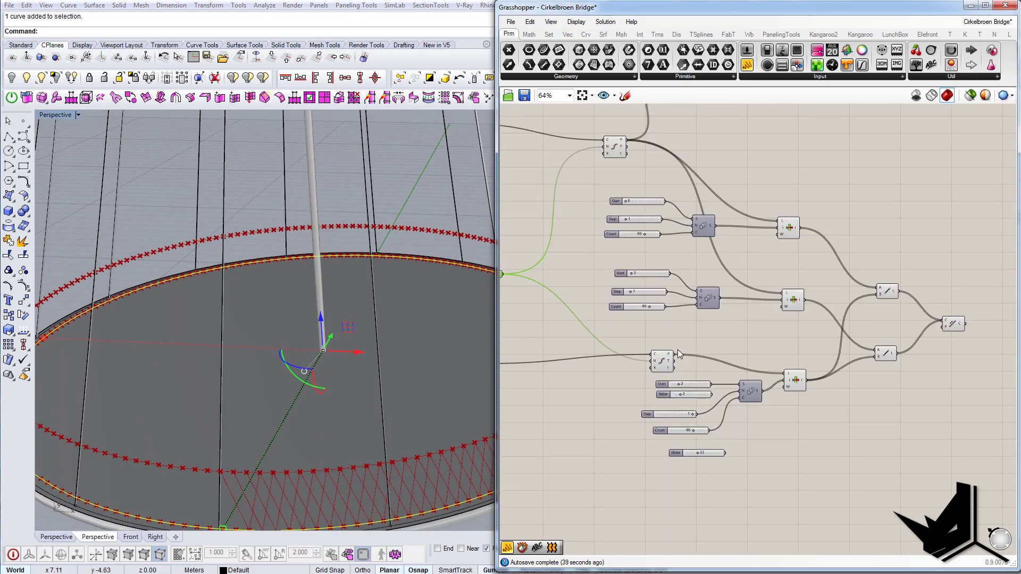
scroll(675, 318, "up", 6)
right_click_drag(771, 385, 644, 414)
scroll(645, 413, "down", 3)
right_click_drag(883, 460, 816, 462)
Step: Add a number slider with value 198 and connect it to the Count input of the uppermost Series component
scroll(791, 461, "up", 5)
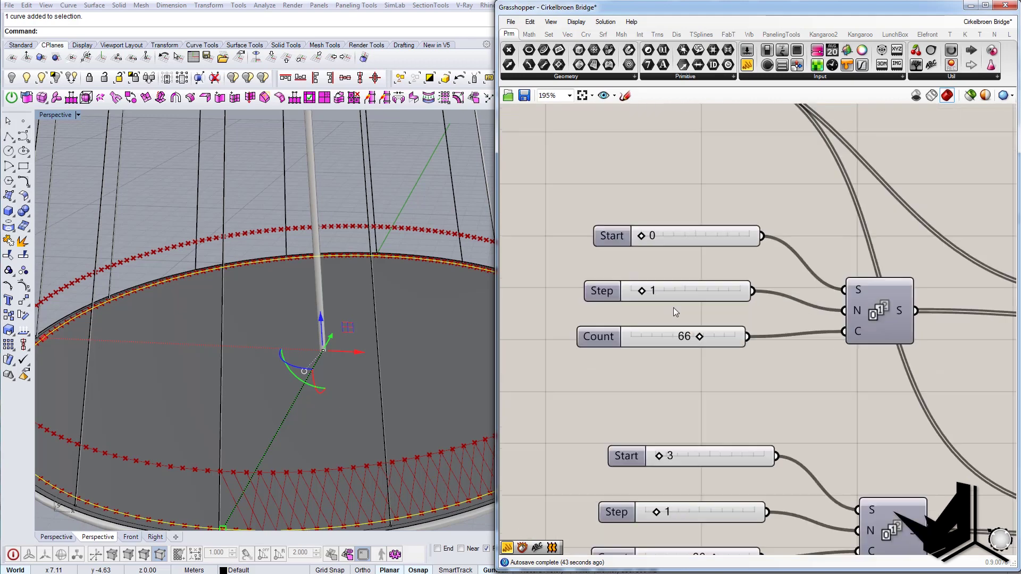
double_click(671, 372)
type("198")
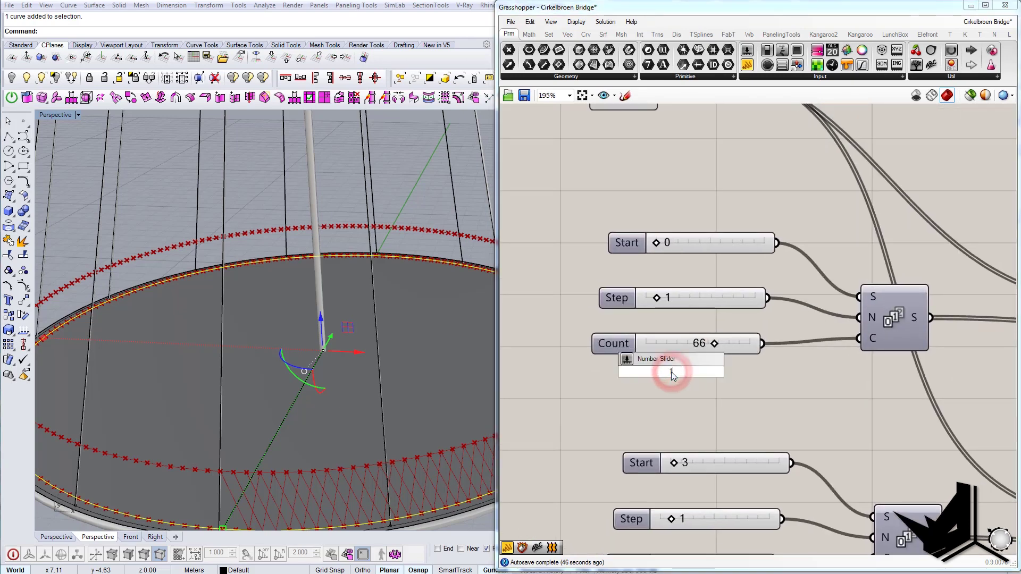
key("Return")
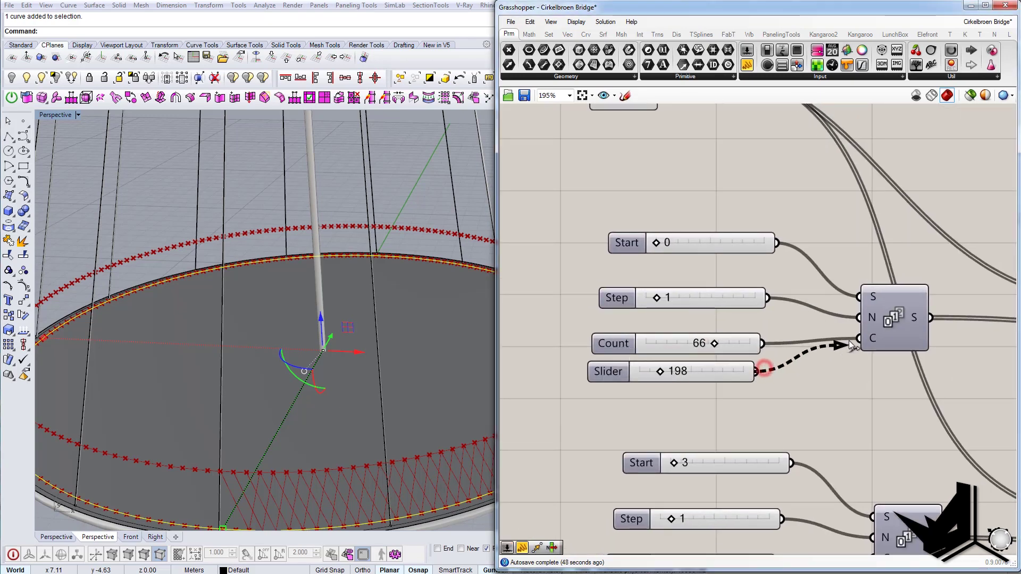
left_click_drag(850, 345, 858, 339)
scroll(719, 343, "down", 5)
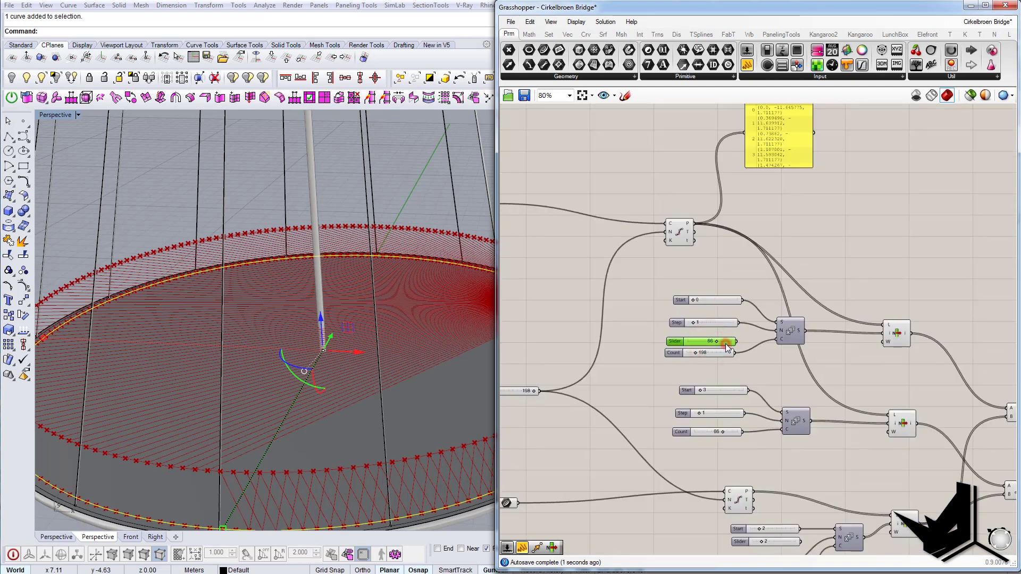
Step: Delete the uppermost Series component's leftover 66 slider and replace the middle Series component's Count slider with a new slider set to 198
key("Delete")
scroll(726, 343, "up", 5)
double_click(694, 349)
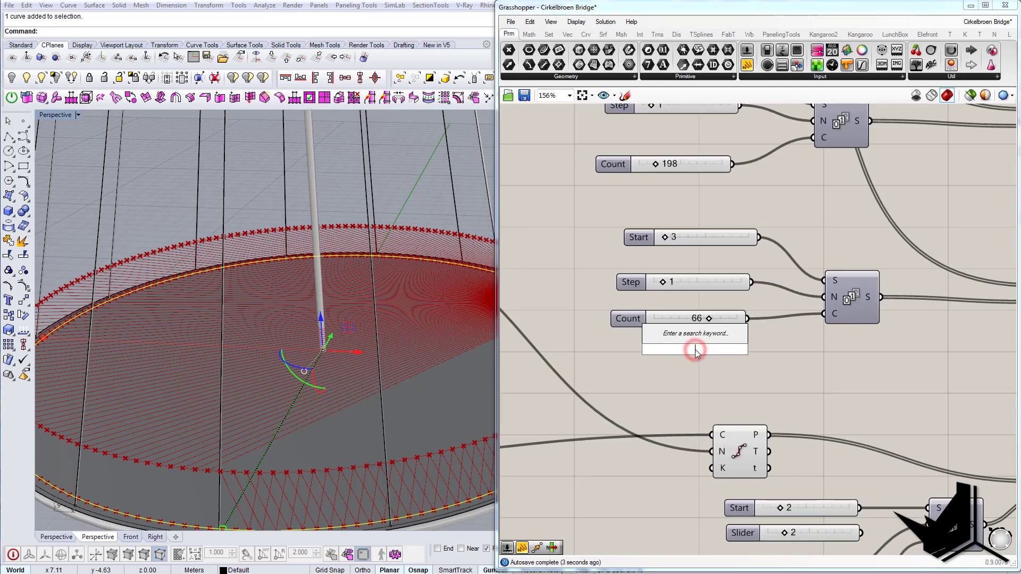
type("198")
key("Return")
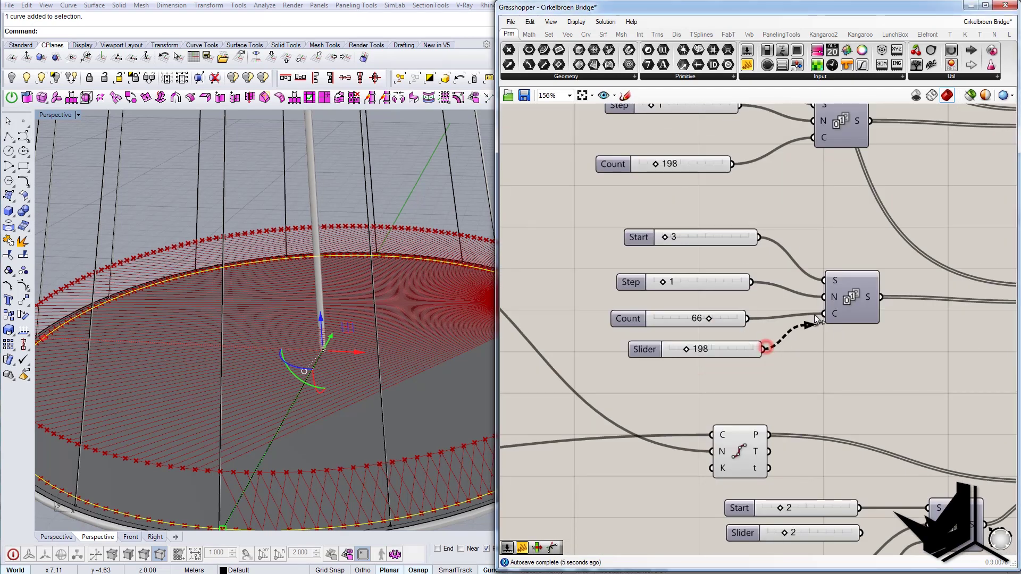
left_click_drag(816, 317, 822, 314)
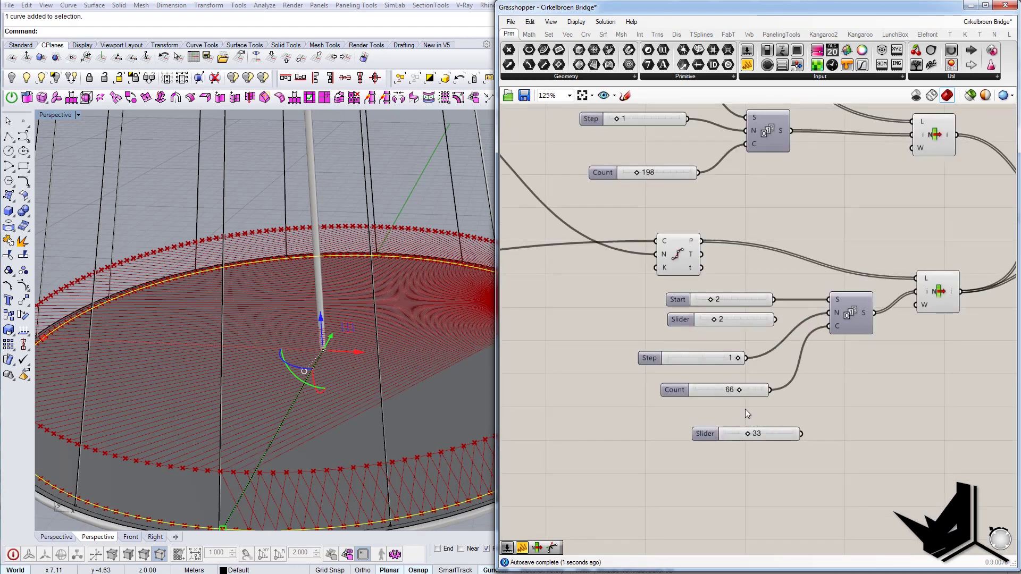
Step: Replace the Count slider of the lowest Series component with a new slider set to 198
double_click(701, 416)
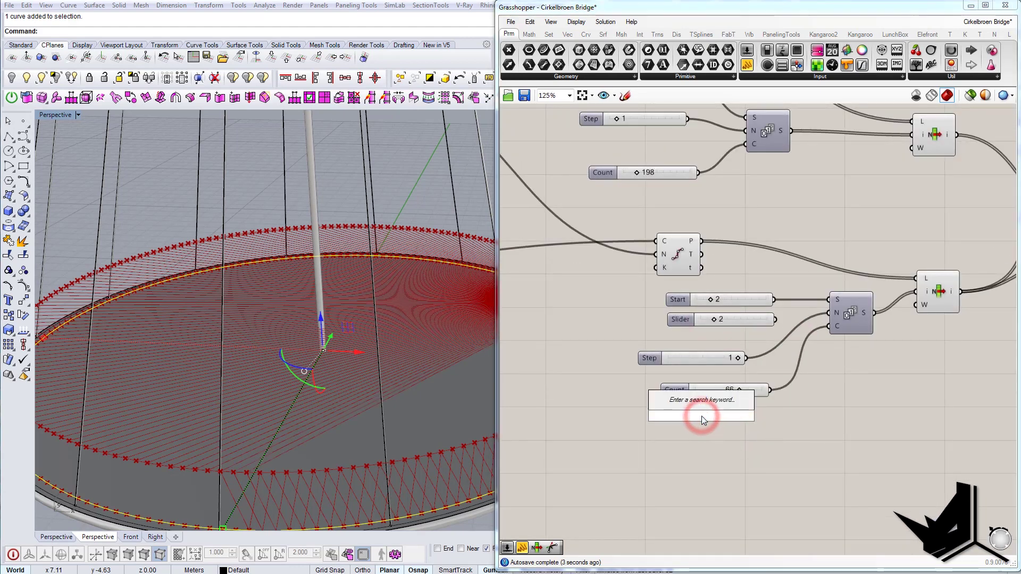
type("9")
key("BackSpace")
type("198")
key("Return")
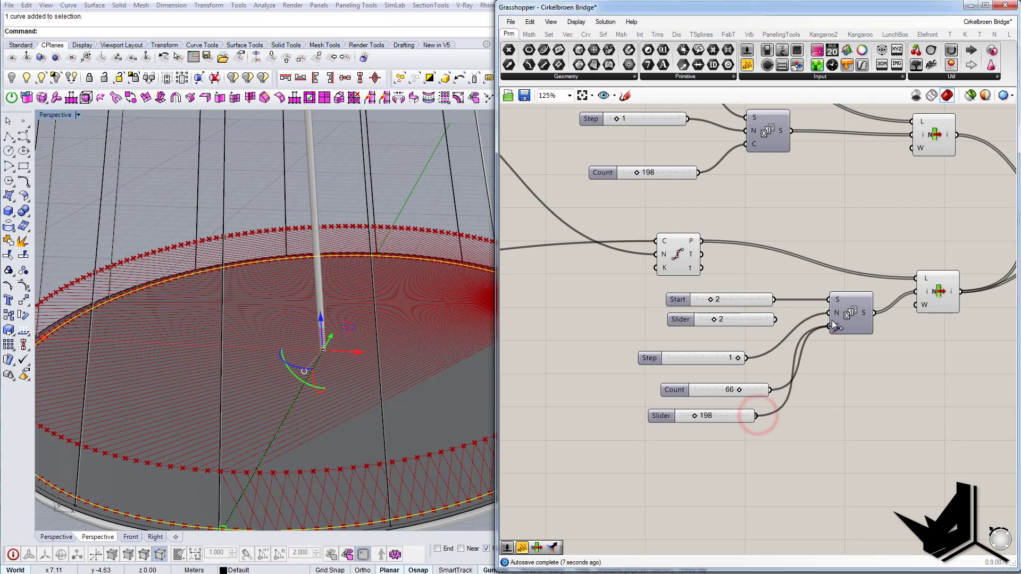
left_click_drag(833, 326, 831, 326)
Step: Examine the railing lattice around the whole deck and the lowest Series component with its sliders
scroll(292, 310, "down", 8)
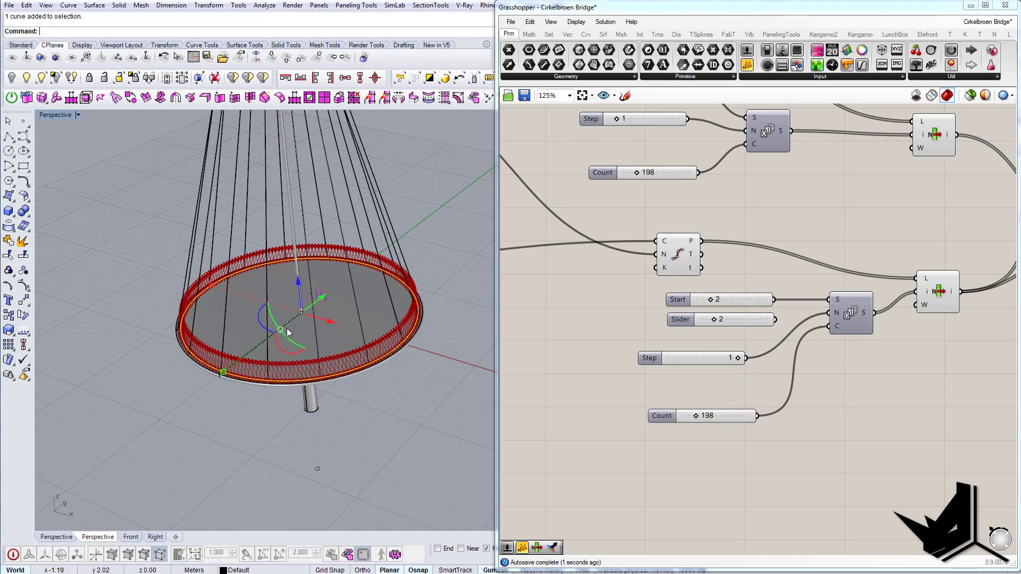
right_click_drag(287, 330, 321, 295)
scroll(255, 341, "up", 8)
mouse_move(255, 341)
right_mouse_down()
mouse_move(230, 332)
mouse_move(257, 349)
right_mouse_up()
right_click_drag(775, 386, 703, 412)
scroll(291, 380, "down", 10)
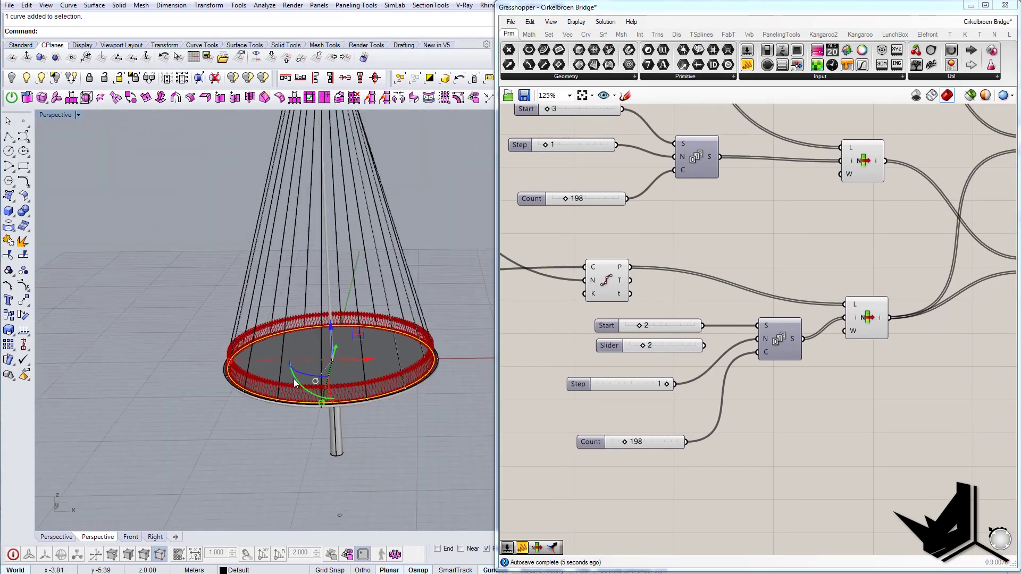
right_click_drag(294, 378, 312, 335)
scroll(226, 307, "up", 8)
scroll(208, 347, "up", 4)
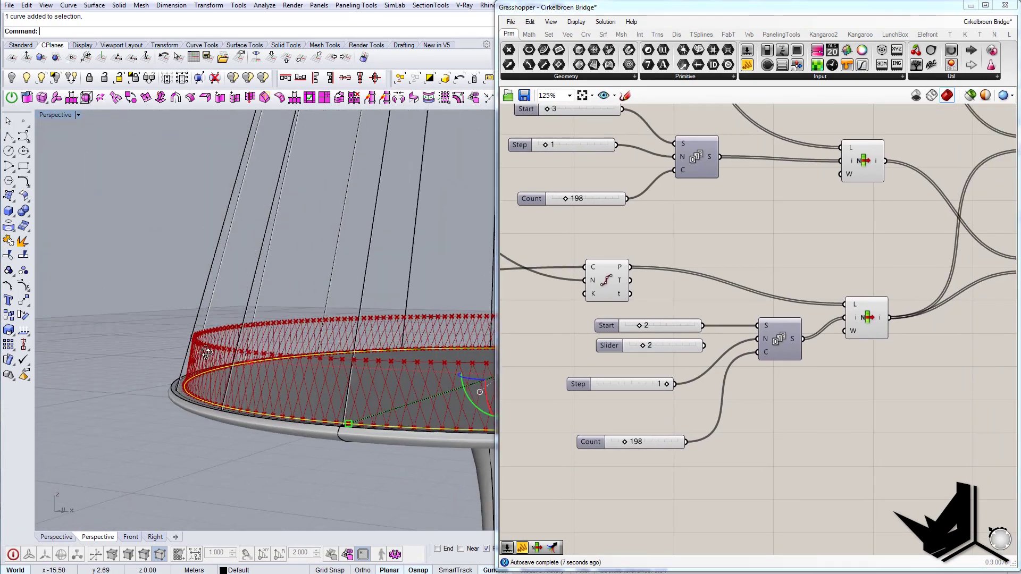
Step: Scale the railing's upper circle slightly inward with the gumball so the lattice leans toward the deck centre, and deselect it
right_click_drag(207, 347, 246, 341)
left_click(194, 323)
scroll(309, 328, "down", 5)
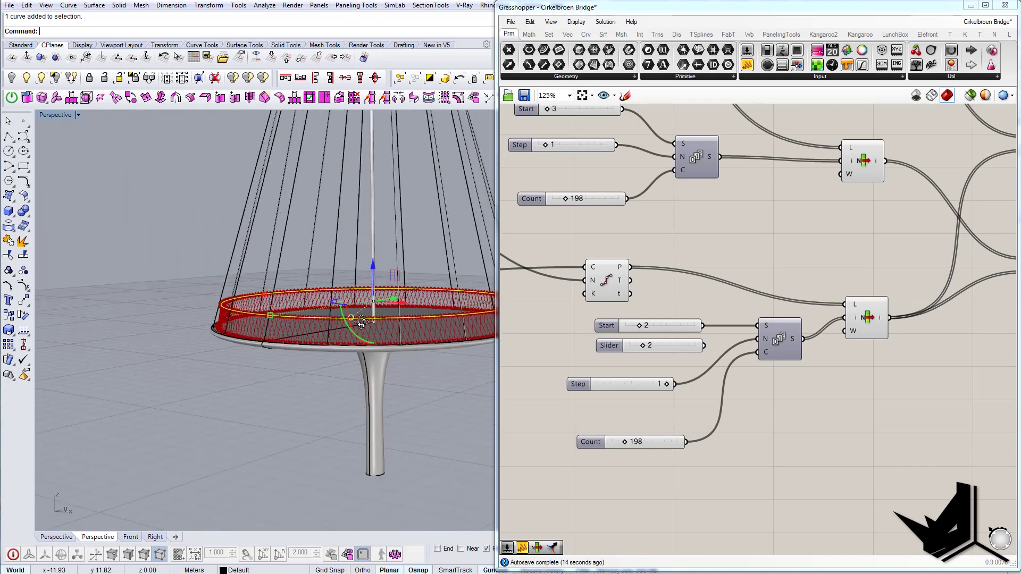
right_click_drag(339, 315, 346, 326)
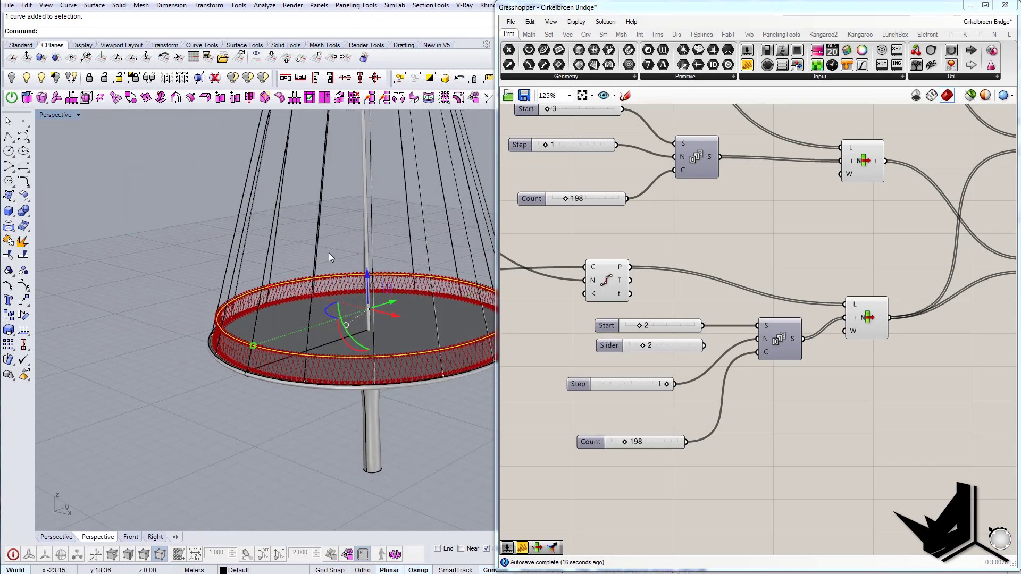
scroll(333, 258, "up", 10)
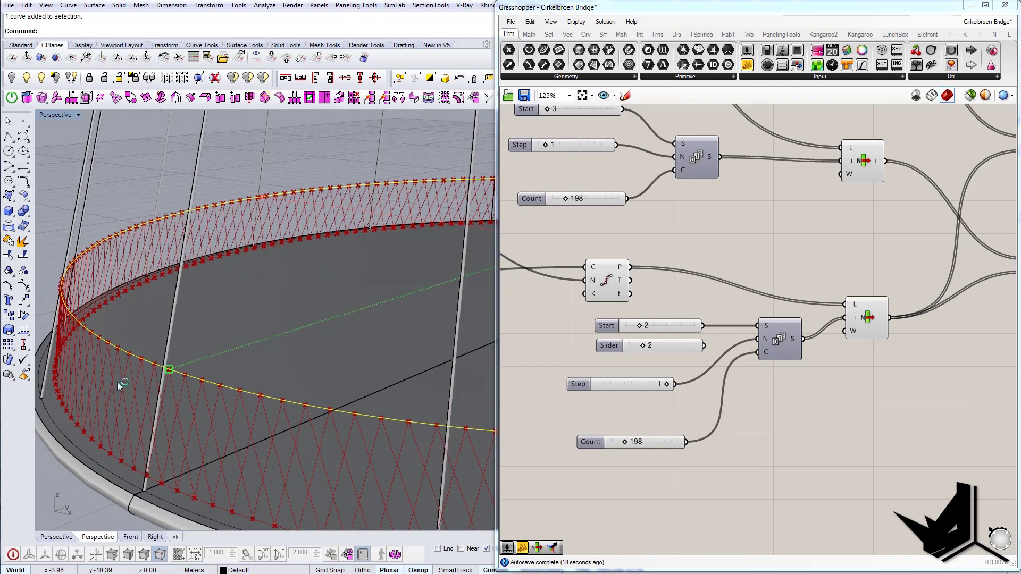
right_click_drag(117, 382, 175, 301)
left_click_drag(179, 296, 187, 294)
right_click_drag(129, 278, 261, 388)
right_click_drag(261, 388, 194, 346)
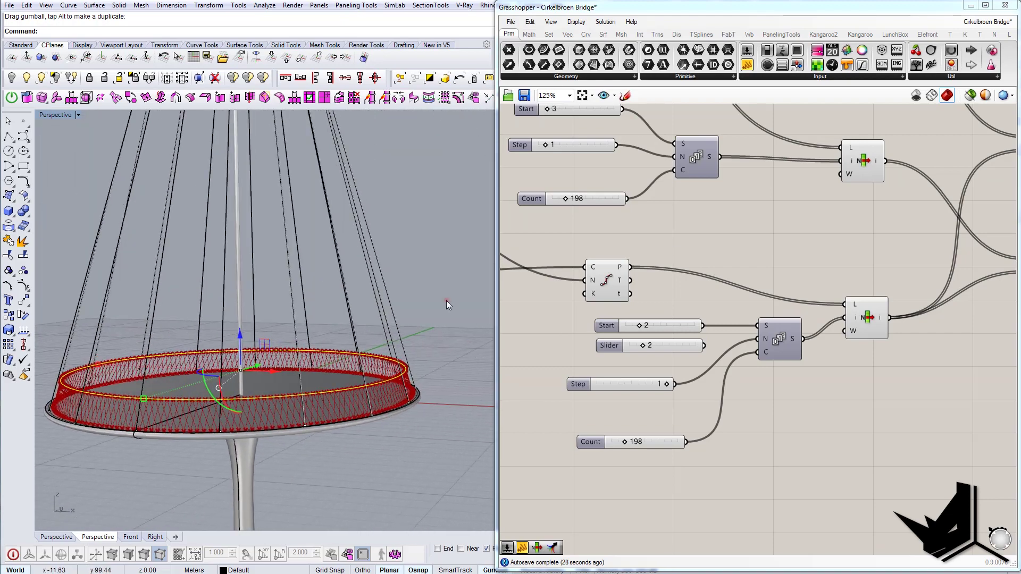
left_click(446, 301)
Step: Examine the upper and lower Curve parameters of the definition and the railing circles they reference
right_click_drag(222, 311, 320, 322, "shift")
right_click_drag(730, 293, 770, 351)
scroll(794, 394, "down", 6)
scroll(777, 344, "up", 5)
scroll(778, 345, "up", 1)
right_click_drag(693, 403, 849, 401)
scroll(703, 330, "up", 1)
right_click_drag(675, 297, 669, 283)
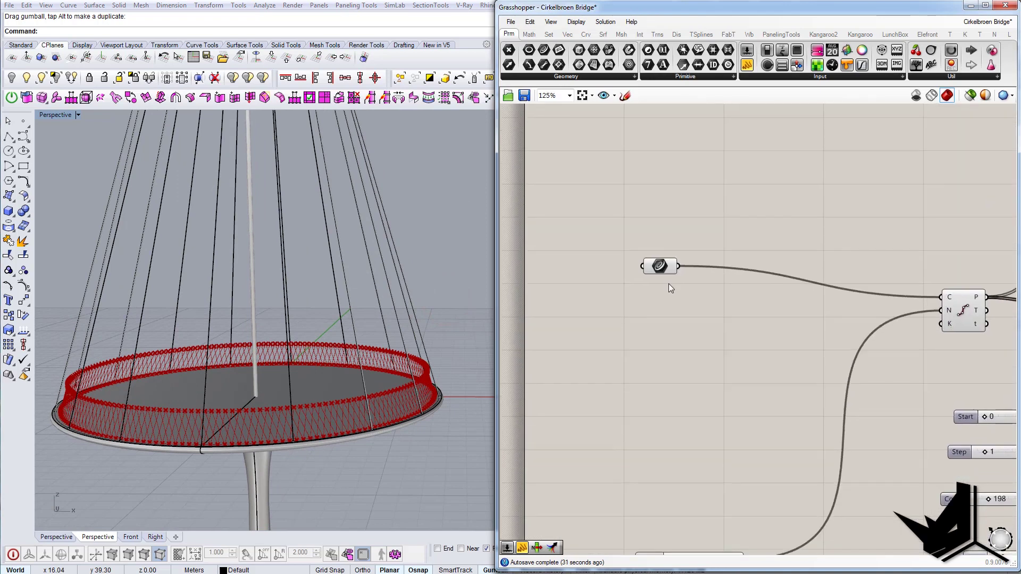
scroll(669, 288, "up", 1)
right_click_drag(671, 363, 674, 381)
scroll(680, 415, "down", 3)
scroll(679, 332, "up", 4)
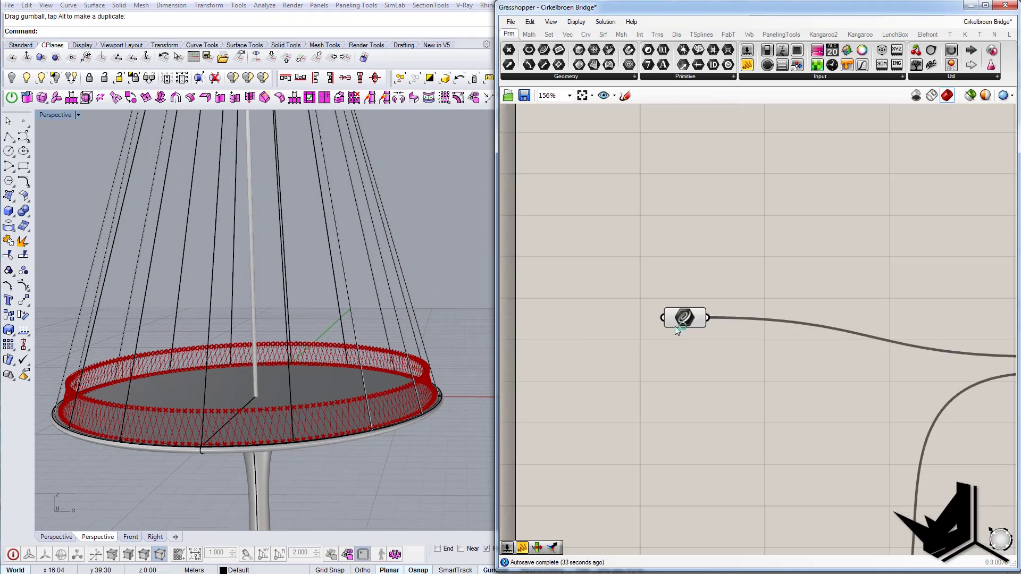
right_click_drag(296, 417, 292, 416)
scroll(293, 417, "up", 7)
right_click_drag(740, 399, 725, 277)
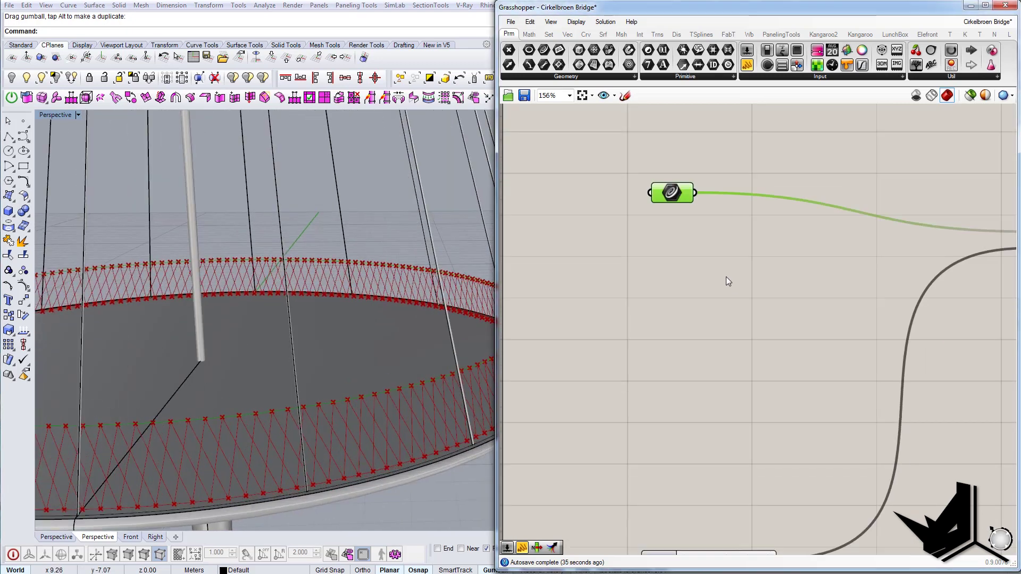
scroll(726, 277, "down", 1)
right_click_drag(715, 457, 725, 180)
left_click(730, 397)
right_click_drag(383, 427, 354, 427)
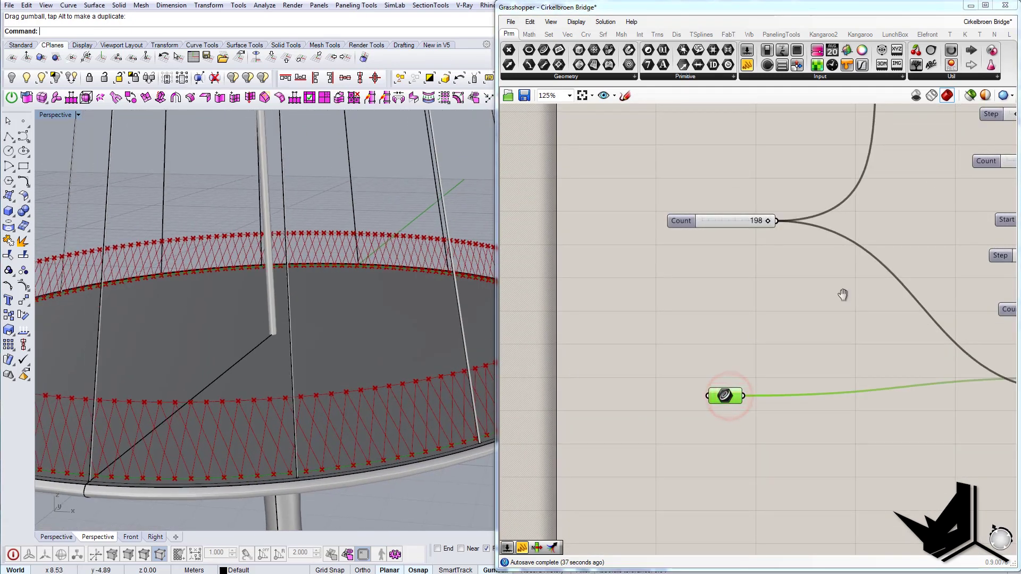
Step: Examine how the two Divide Curve components take their curves and share one Count slider
right_click_drag(842, 294, 650, 436)
right_click_drag(772, 264, 694, 440)
scroll(678, 261, "up", 2)
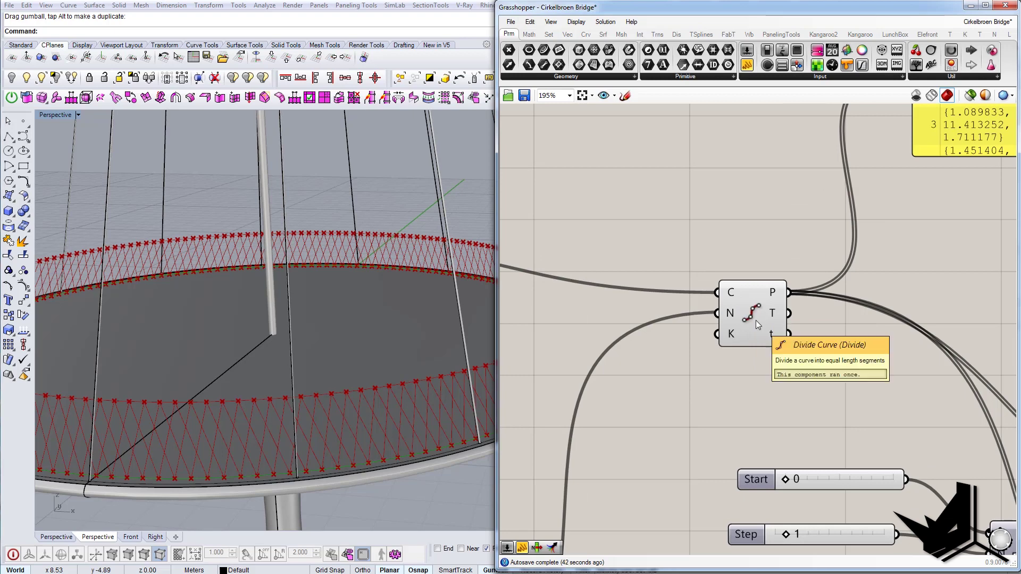
scroll(755, 320, "down", 3)
scroll(755, 320, "up", 1)
right_click_drag(726, 379, 815, 300)
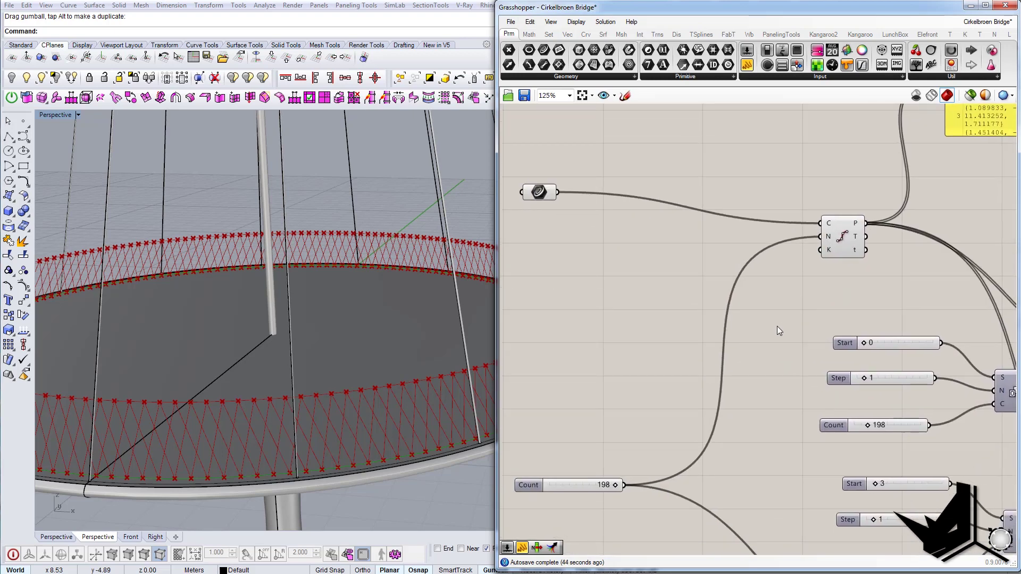
right_click_drag(768, 343, 802, 316)
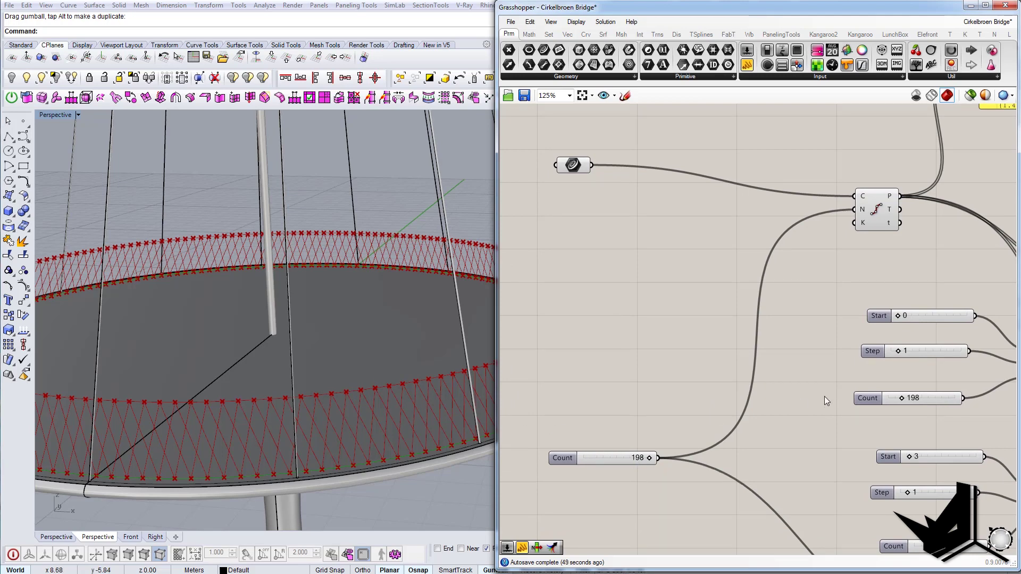
right_click_drag(757, 389, 737, 246)
scroll(731, 257, "down", 3)
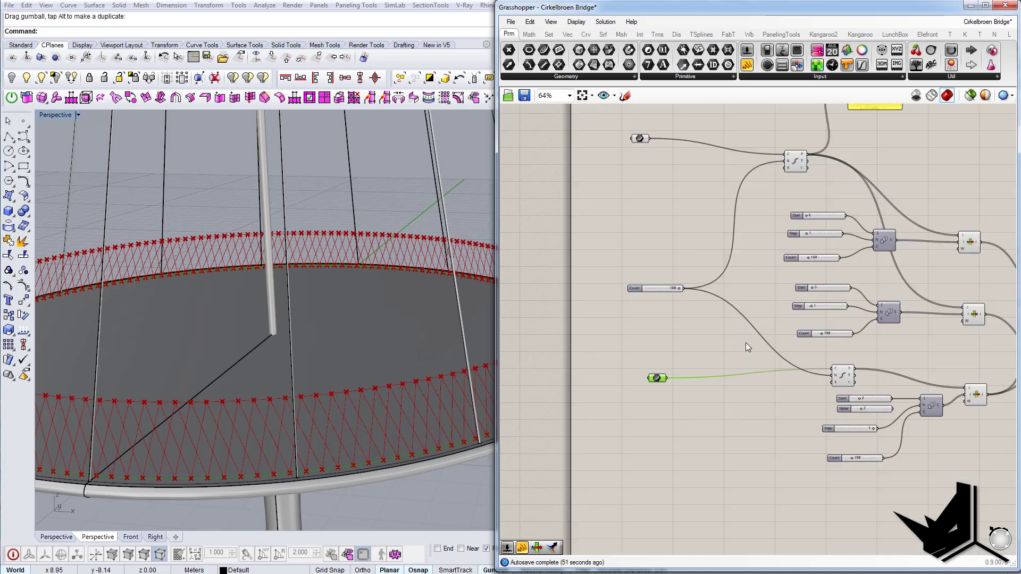
scroll(792, 402, "up", 3)
left_click(894, 341)
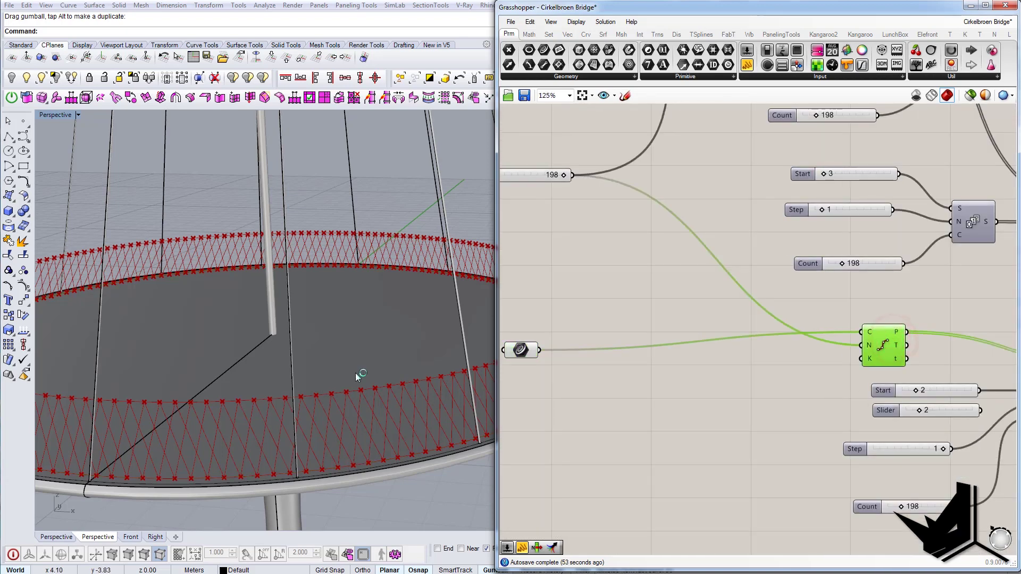
Step: Delete the panel that lists the points from the upper Divide Curve component
right_click_drag(774, 328, 676, 416)
scroll(675, 417, "down", 3)
right_click_drag(725, 246, 705, 322)
scroll(667, 289, "up", 4)
right_click_drag(689, 281, 657, 366)
left_click(812, 191)
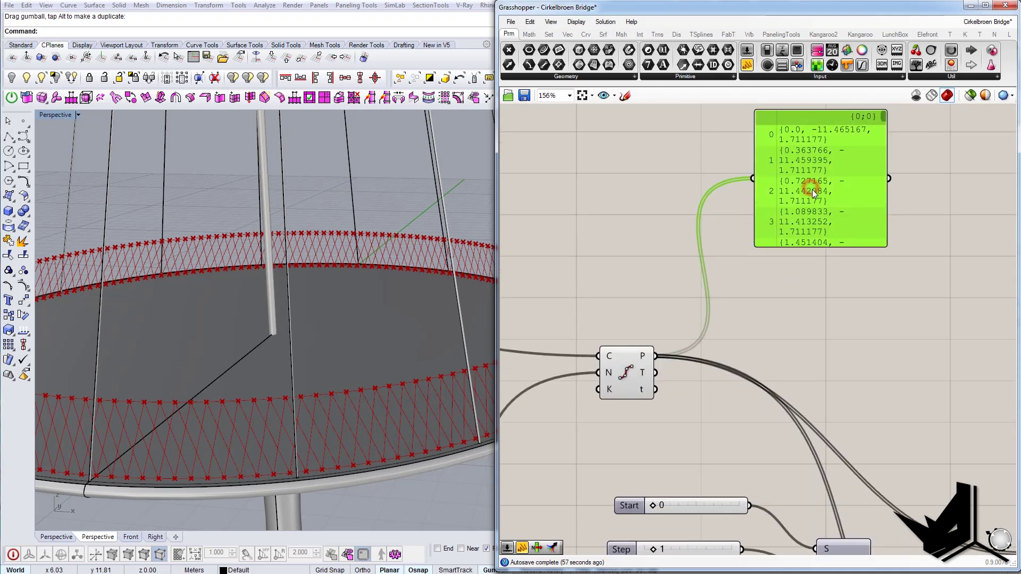
key("Delete")
scroll(812, 189, "down", 4)
right_click_drag(812, 190, 815, 233)
scroll(739, 309, "up", 4)
scroll(739, 309, "down", 3)
Step: Tidy the definition by slightly repositioning the upper two List Item components and the uppermost Series component
right_click_drag(884, 355, 811, 282)
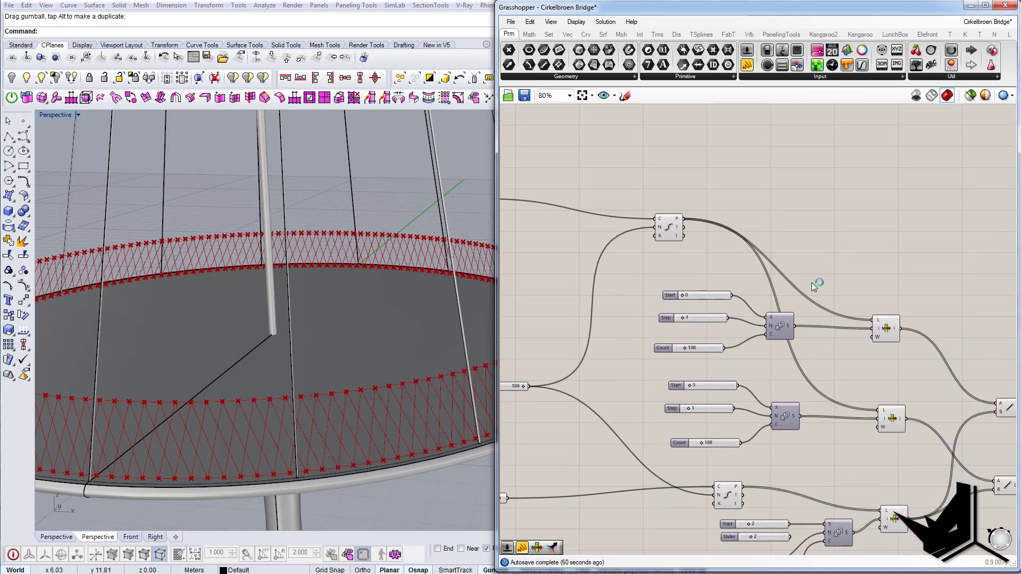
left_click_drag(891, 328, 901, 309)
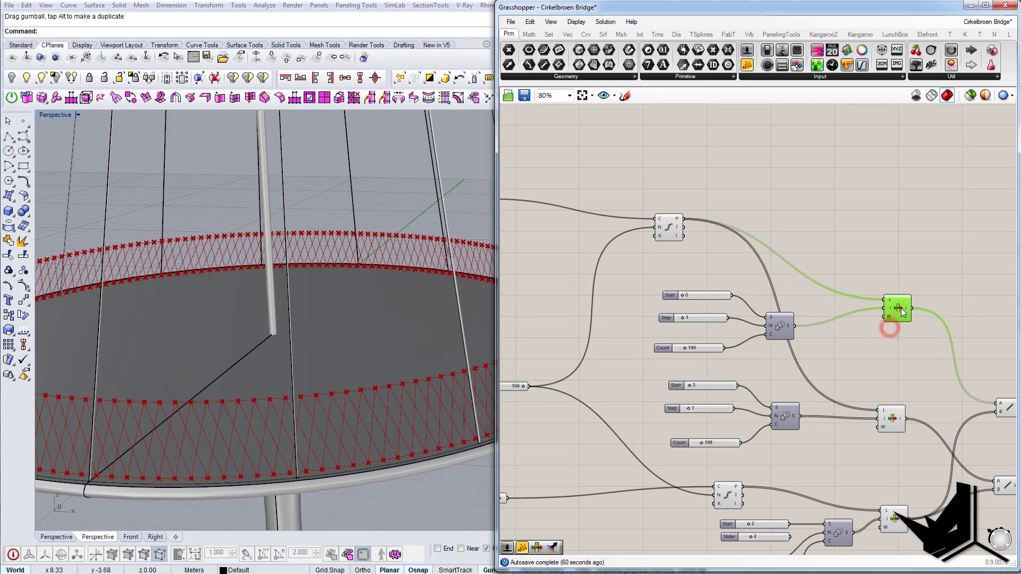
right_click_drag(885, 355, 877, 335)
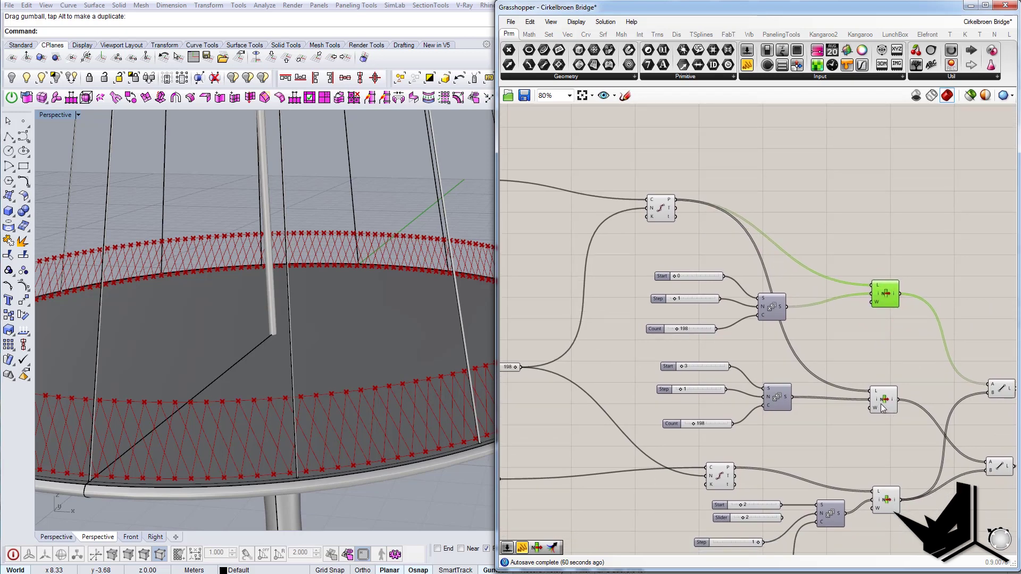
left_click_drag(882, 408, 883, 400)
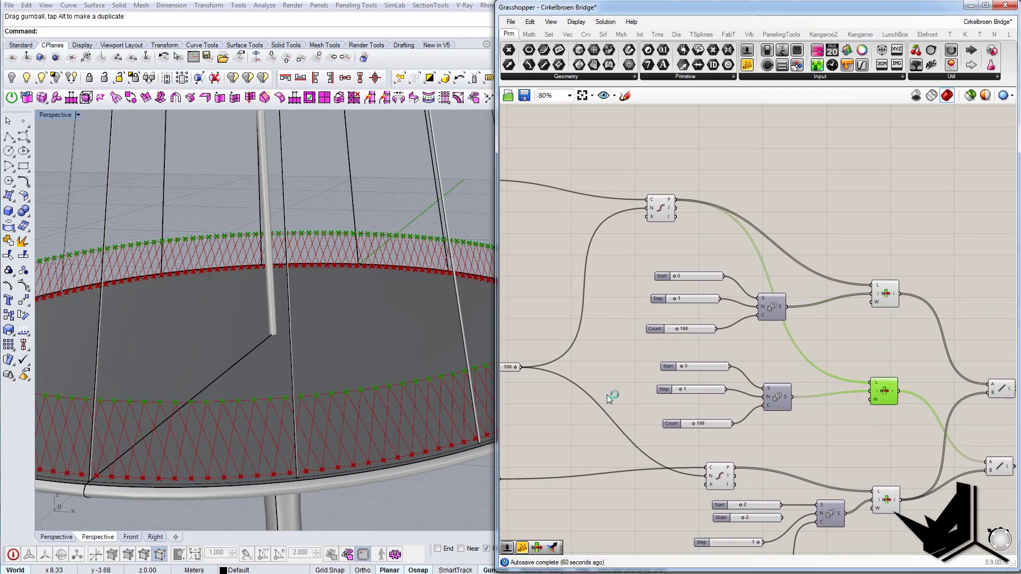
right_click_drag(826, 337, 851, 312)
left_click_drag(799, 287, 789, 282)
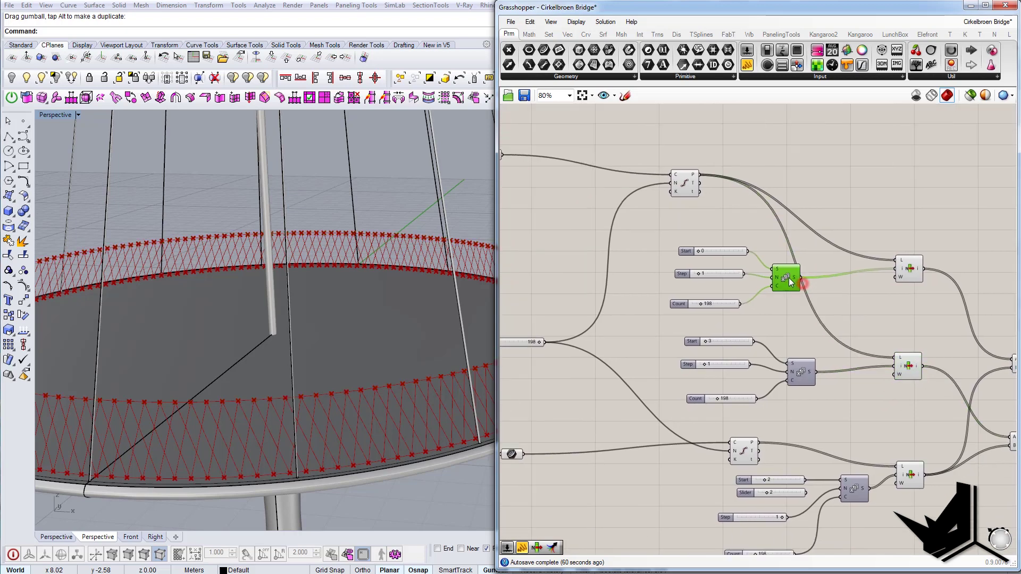
right_click_drag(393, 404, 364, 410)
scroll(356, 456, "up", 6)
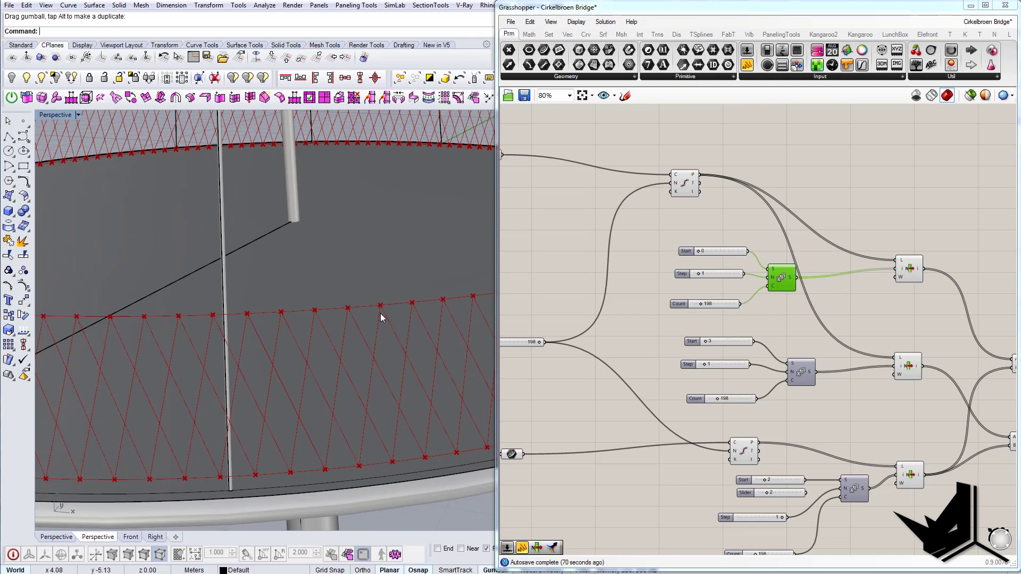
right_click_drag(360, 463, 352, 474)
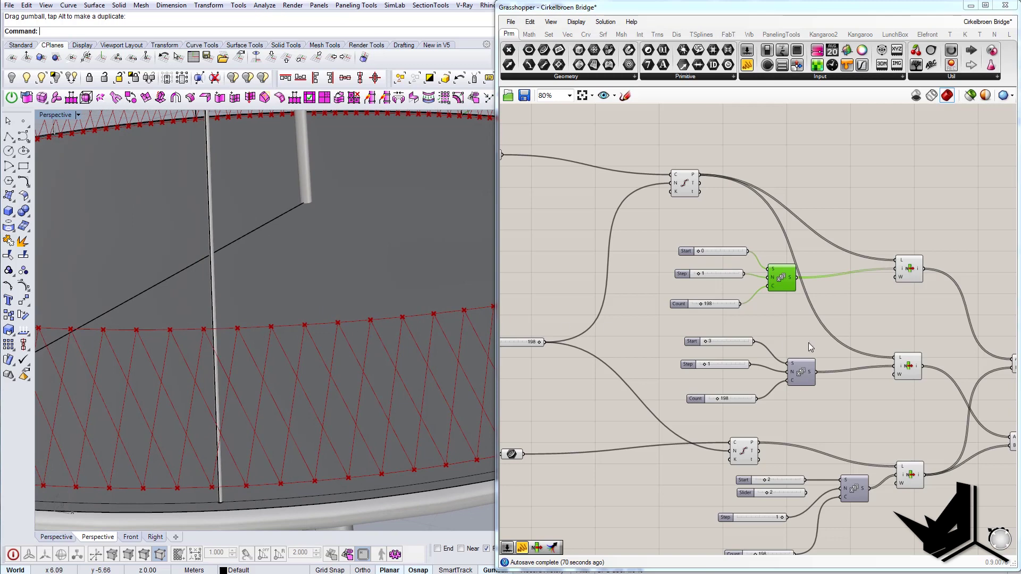
left_click(674, 189)
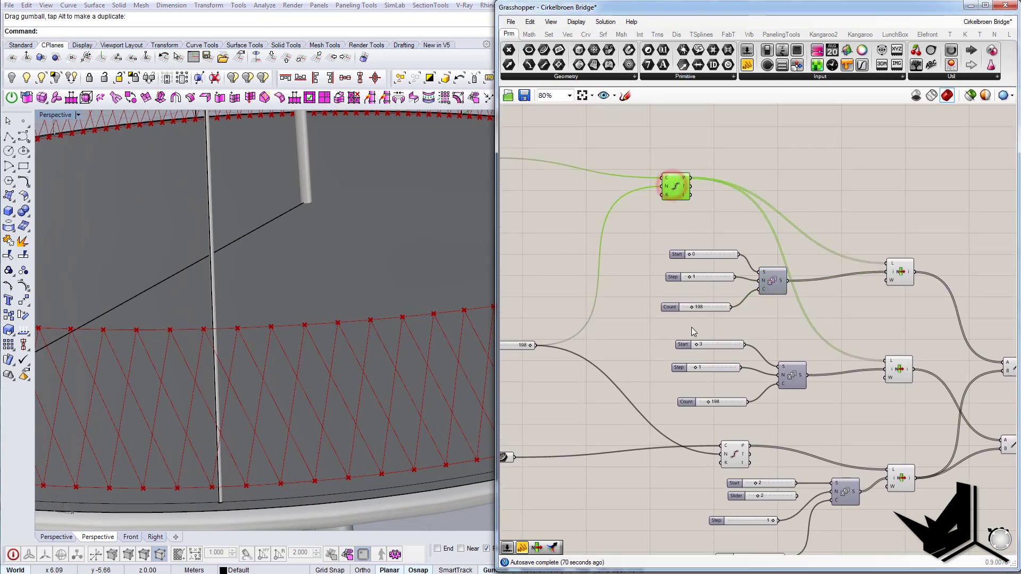
scroll(675, 372, "down", 5)
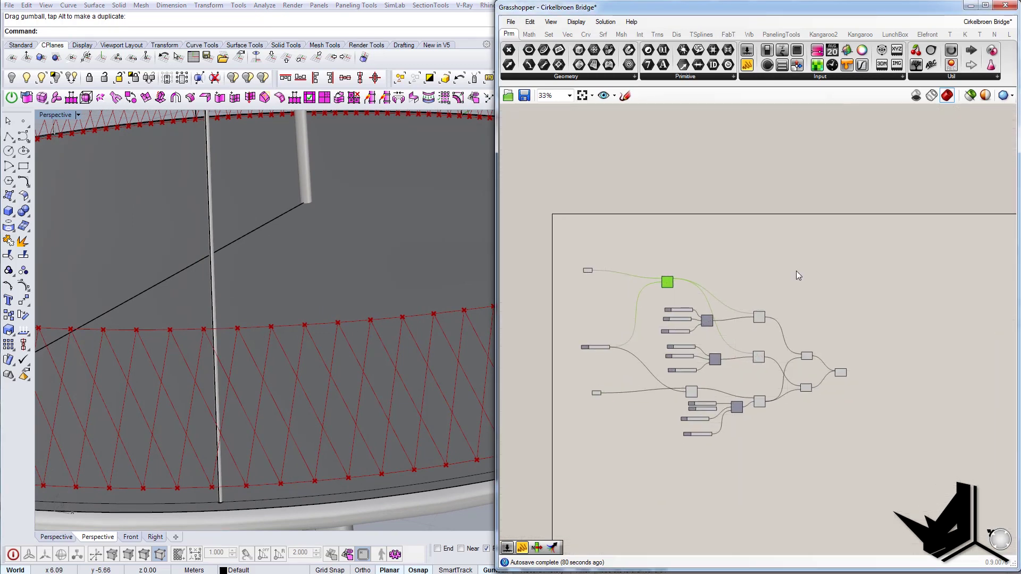
double_click(802, 262)
type("line")
key("Return")
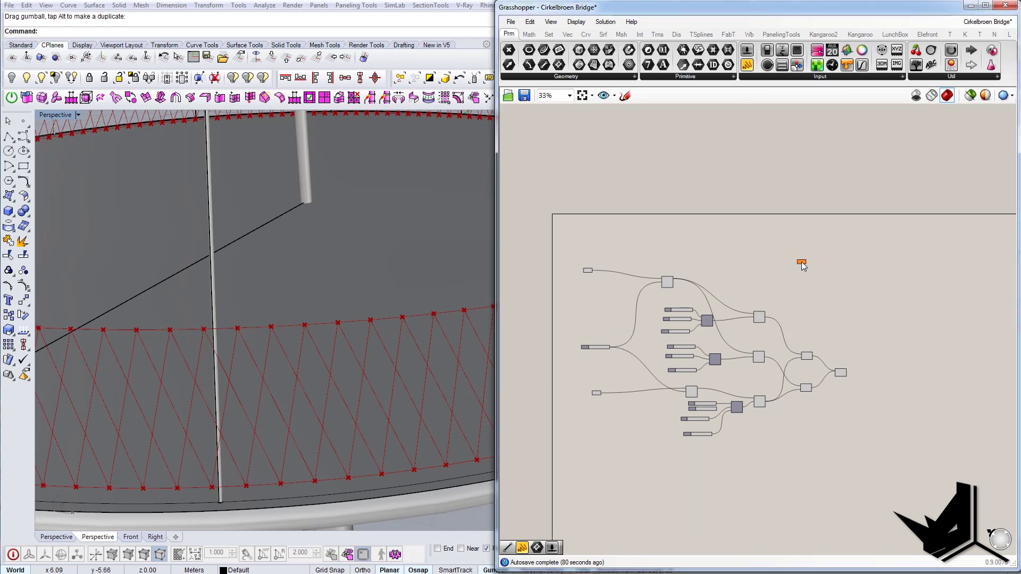
left_click(797, 267)
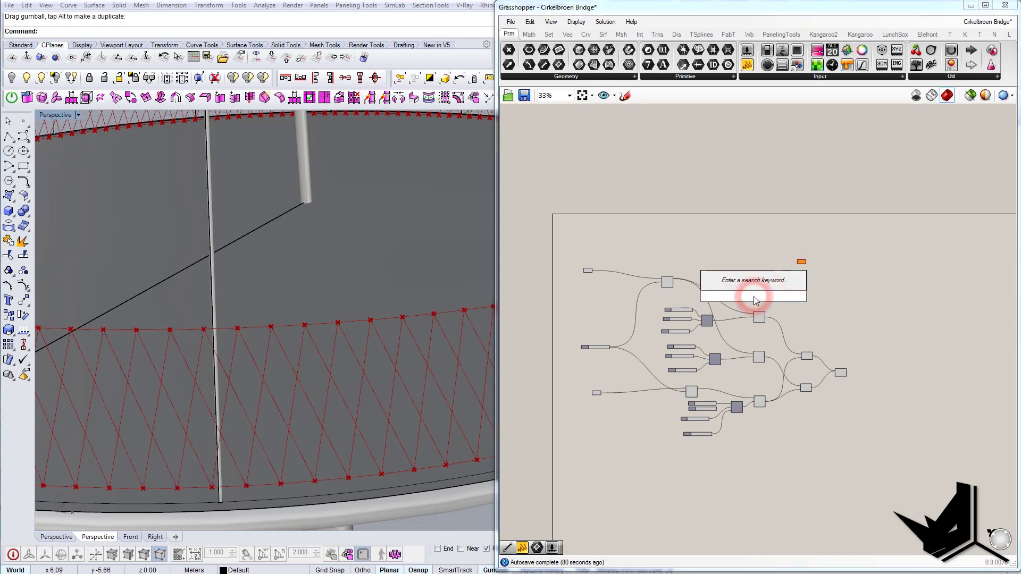
Step: Add a Line component with start and end point inputs and place it above the uppermost List Item component
type("line")
left_click(743, 271)
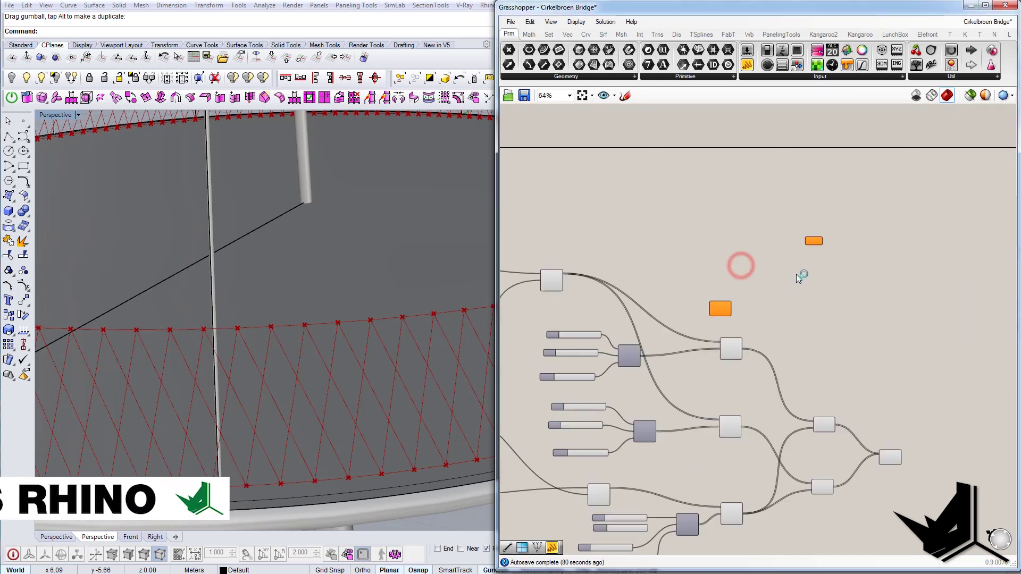
scroll(800, 271, "up", 5)
left_click_drag(795, 295, 787, 224)
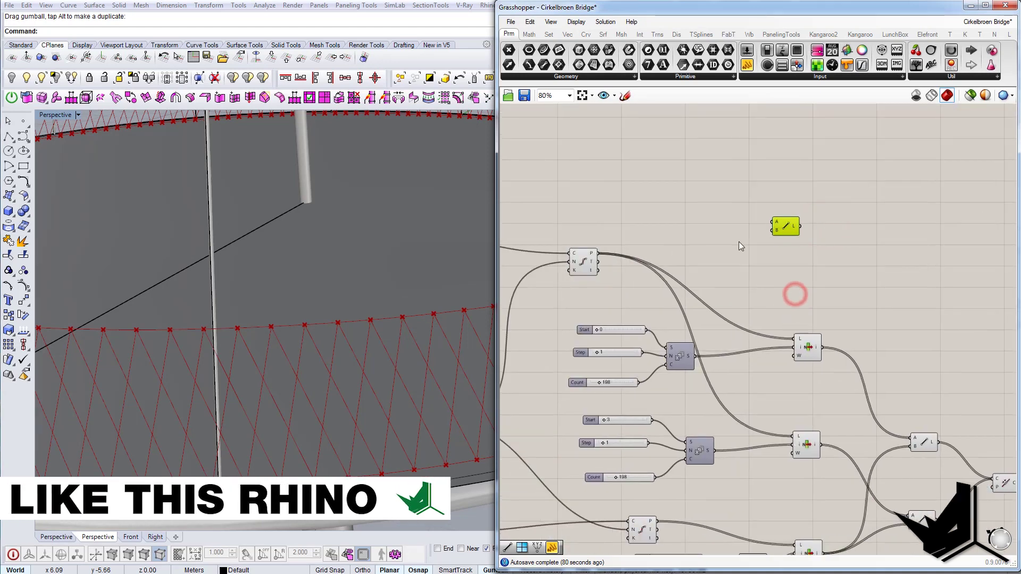
Step: Connect the upper and lower Divide Curve points to the start and end inputs of the new Line component
right_click_drag(710, 254, 739, 259)
left_click_drag(625, 259, 804, 226)
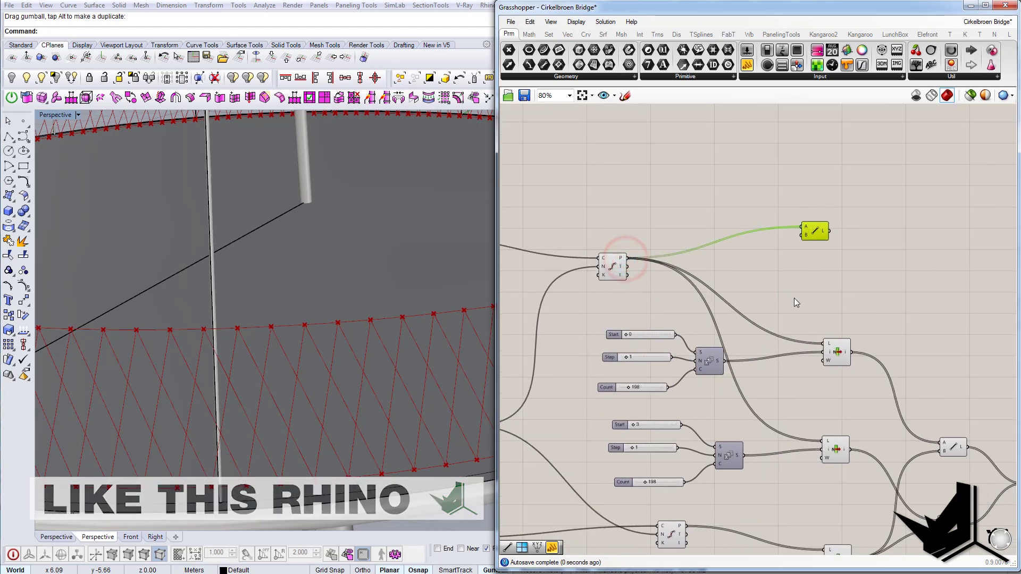
scroll(718, 314, "down", 4)
scroll(737, 345, "up", 3)
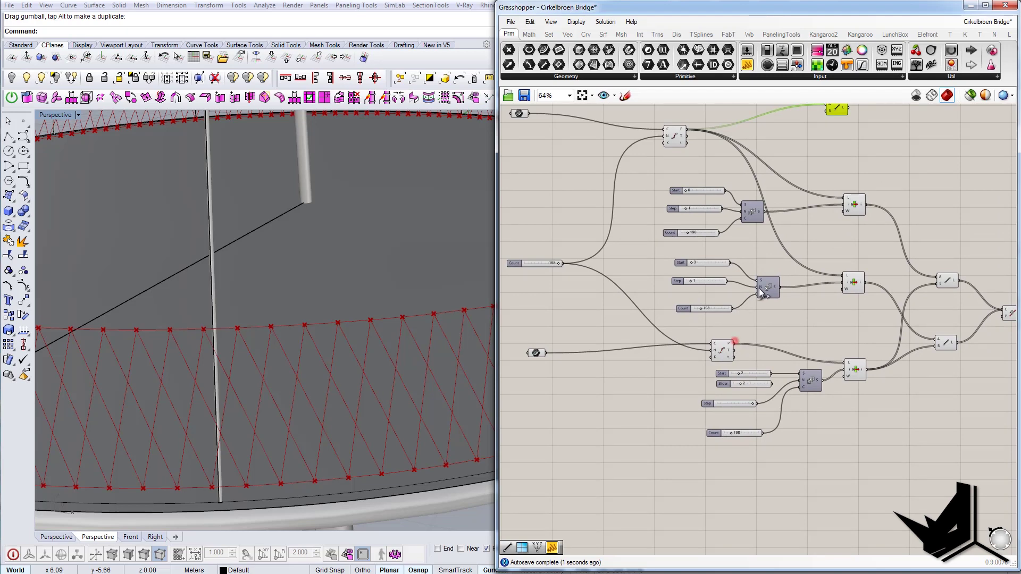
left_click_drag(759, 288, 827, 112)
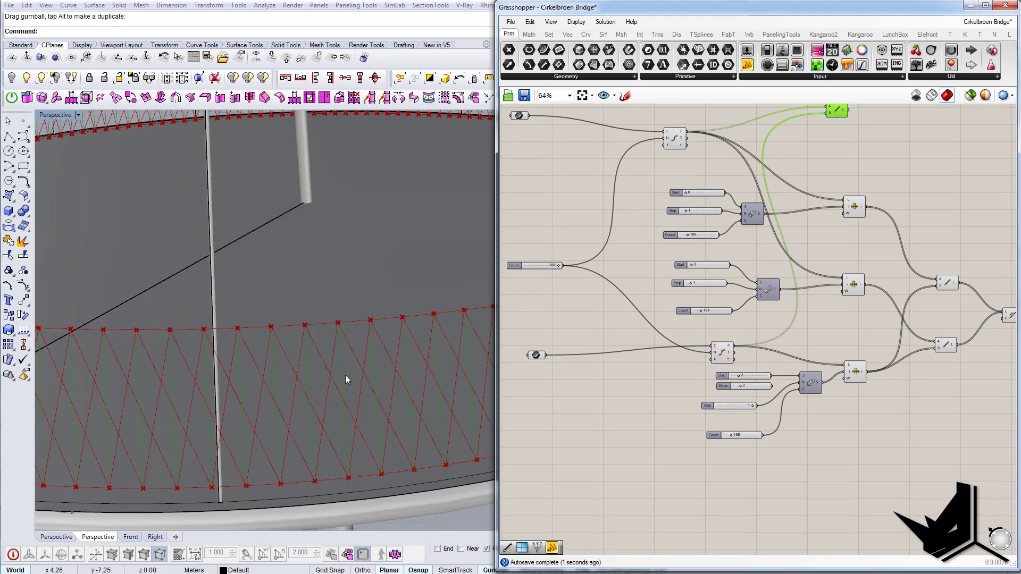
mouse_move(356, 410)
right_mouse_down()
mouse_move(300, 411)
mouse_move(289, 394)
mouse_move(343, 413)
mouse_move(349, 427)
right_mouse_up()
Step: Switch to the reference photos, examine the close-up of the crossing railing bars, and put the photo viewer away
key("alt+Tab")
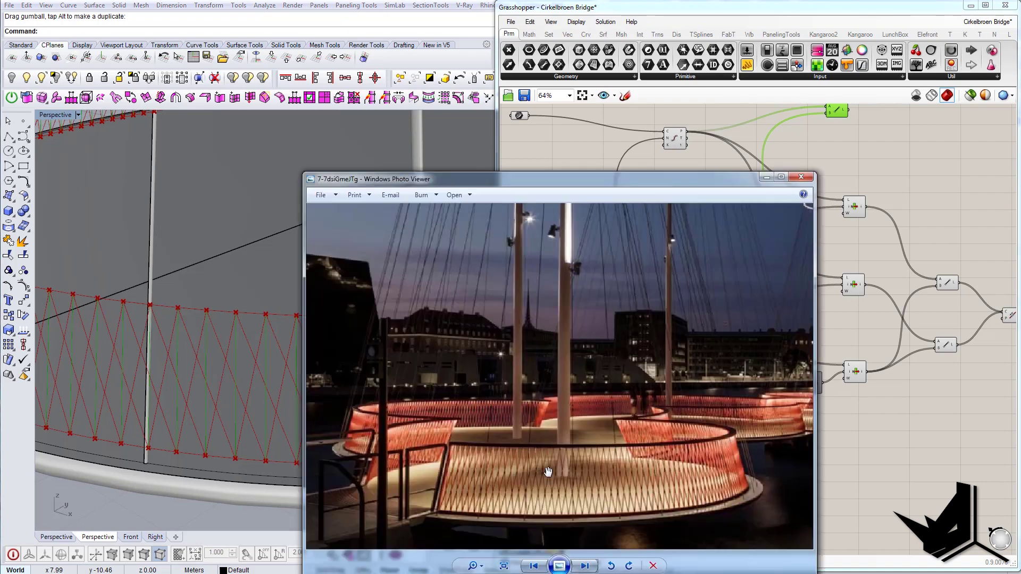
left_click(585, 566)
left_click(584, 566)
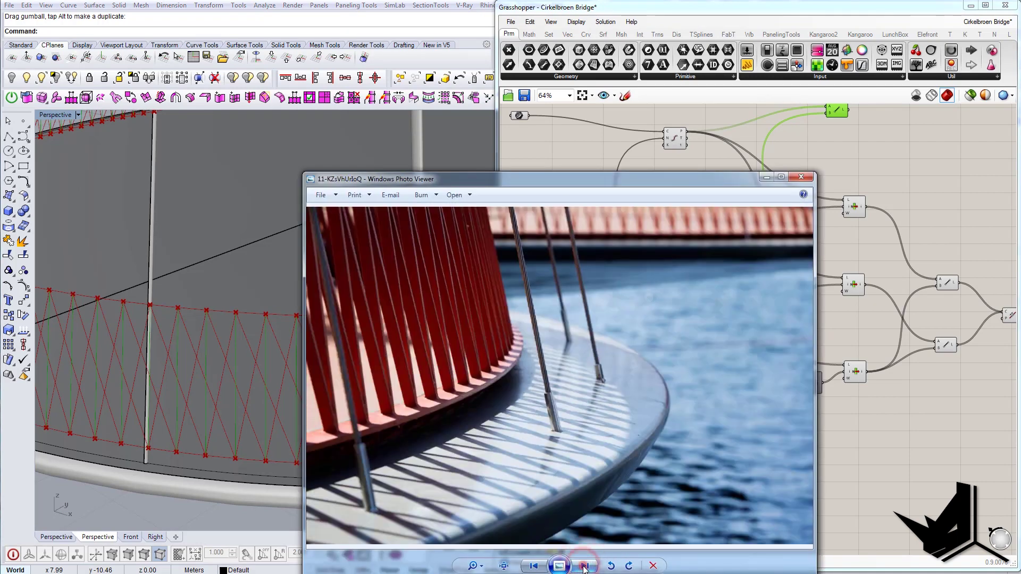
left_click(584, 566)
scroll(531, 470, "up", 3)
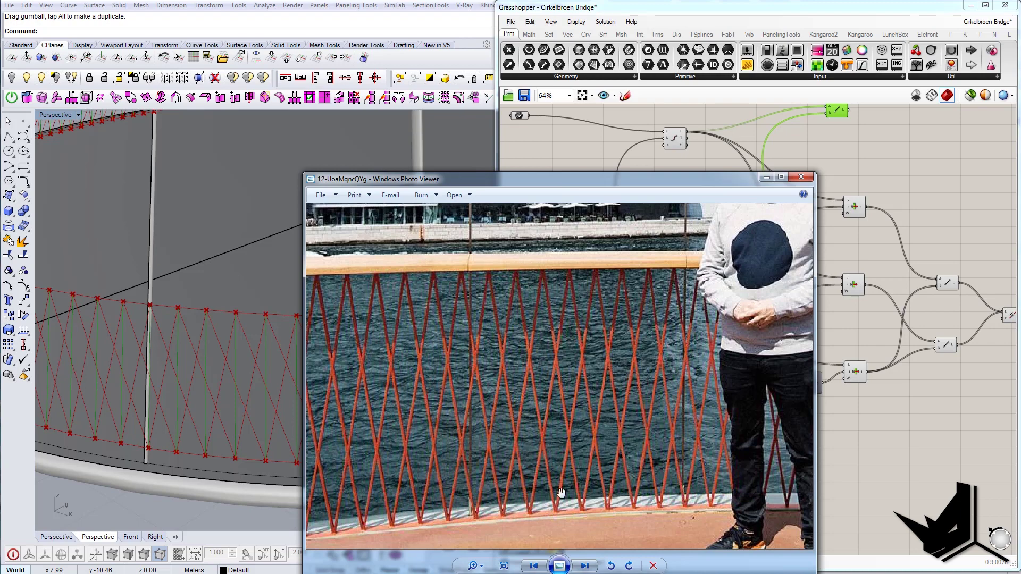
left_click(766, 177)
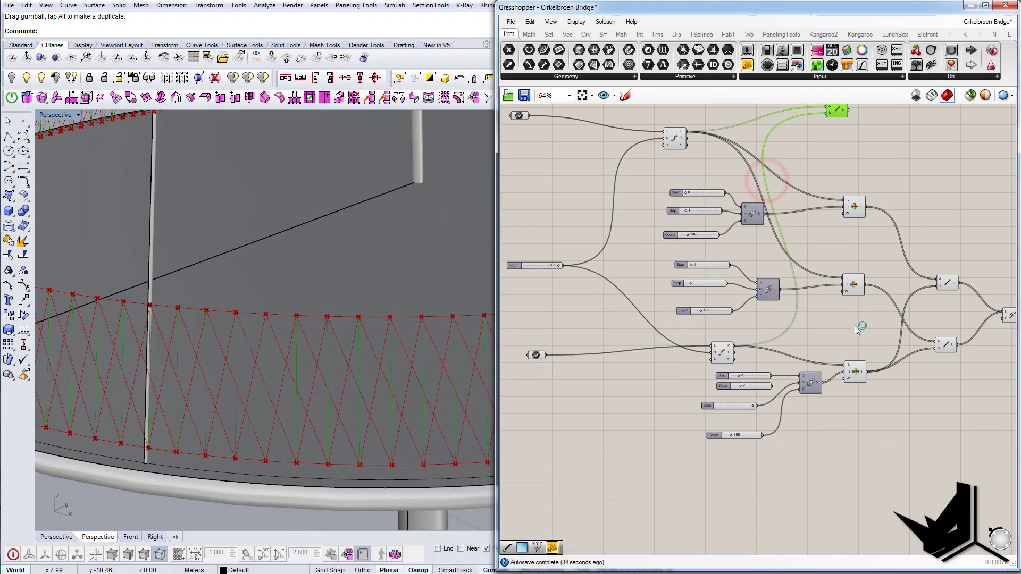
Step: Delete the Line component placed above the uppermost List Item component
right_click_drag(854, 326, 817, 407)
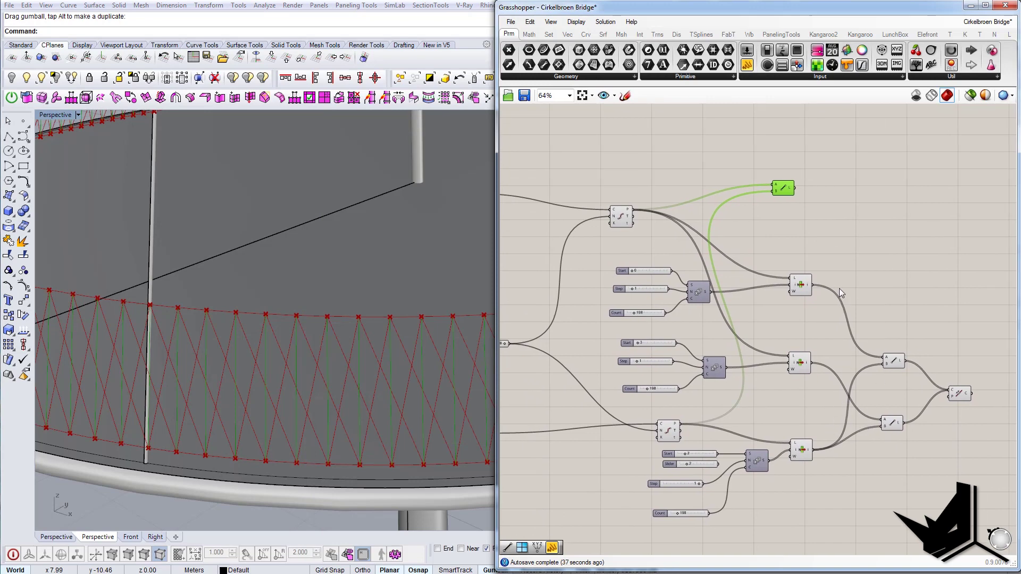
scroll(787, 211, "up", 3)
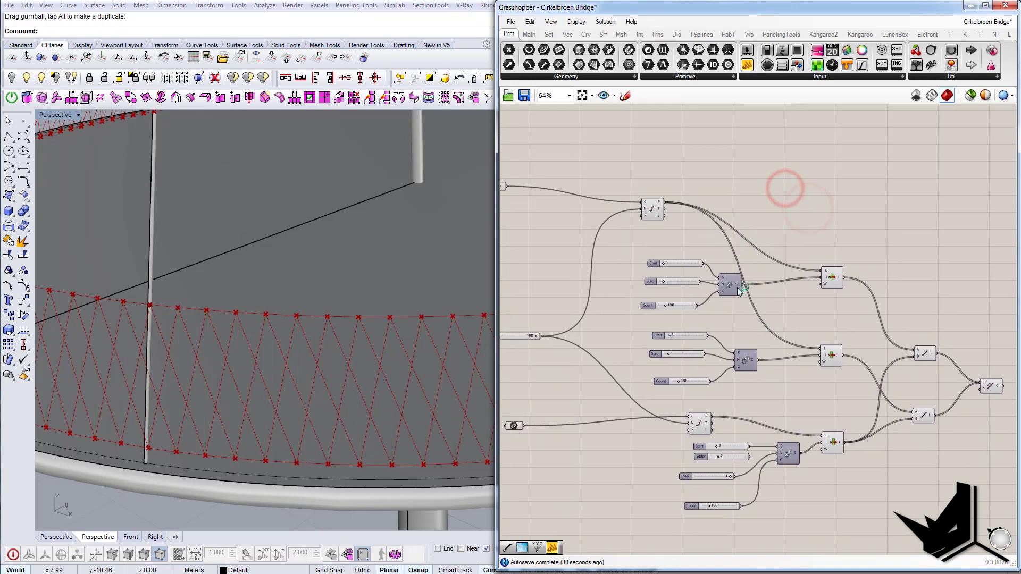
right_click_drag(722, 314, 715, 336)
Step: Tidy the uppermost Series by stacking its Start, Step and Count sliders closely together beside it
left_click(936, 301)
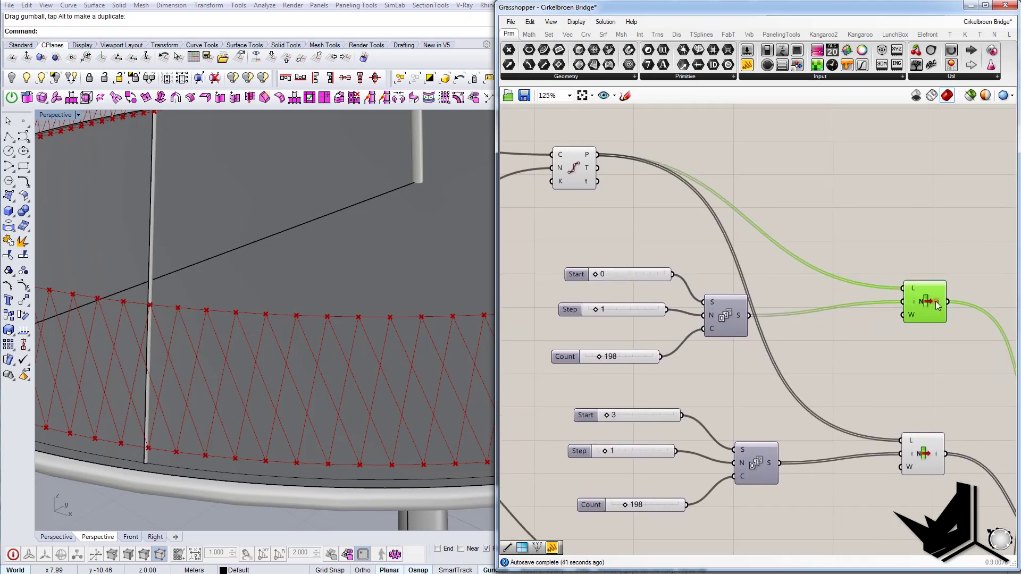
right_click_drag(861, 332, 876, 338)
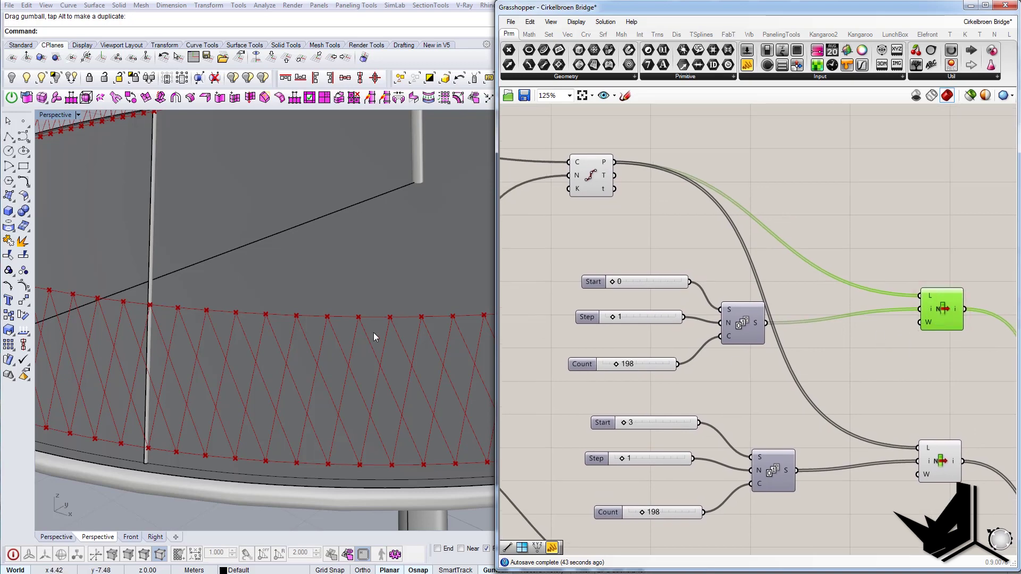
right_click_drag(373, 332, 478, 334)
right_click_drag(792, 324, 773, 324)
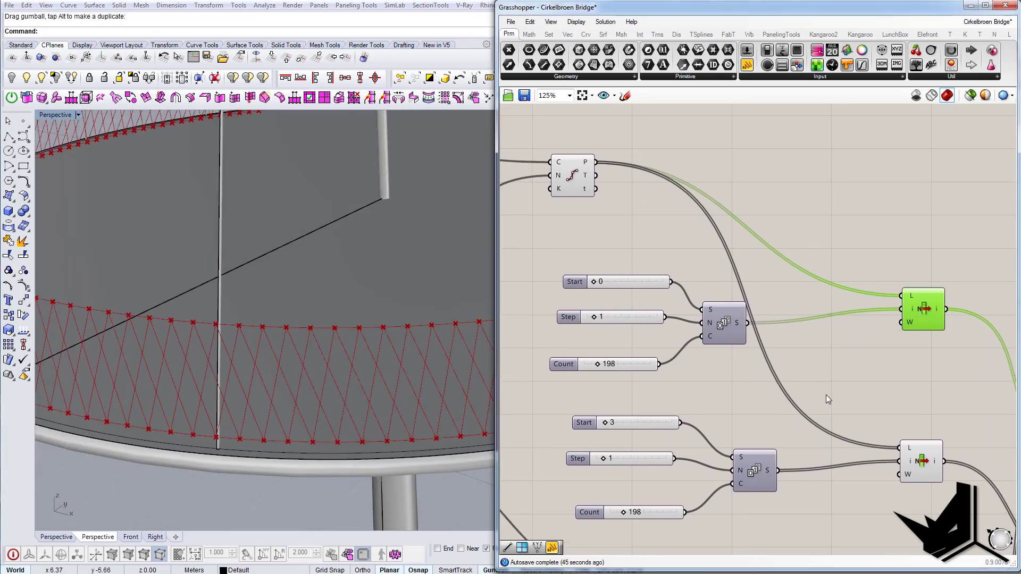
right_click_drag(828, 392, 779, 347)
right_click_drag(678, 297, 727, 300)
left_click_drag(624, 240, 626, 268)
left_click_drag(634, 322, 639, 288)
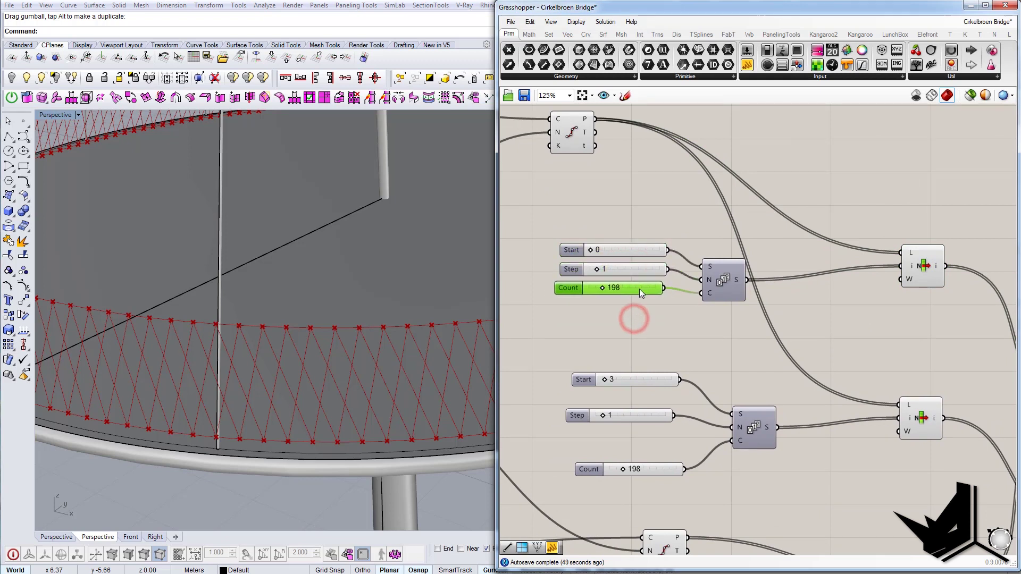
Step: Examine how the middle Series and its Start slider feed the middle List Item and its points on the railing
right_click_drag(669, 319, 668, 268)
right_click_drag(649, 345, 664, 315)
left_click(645, 297)
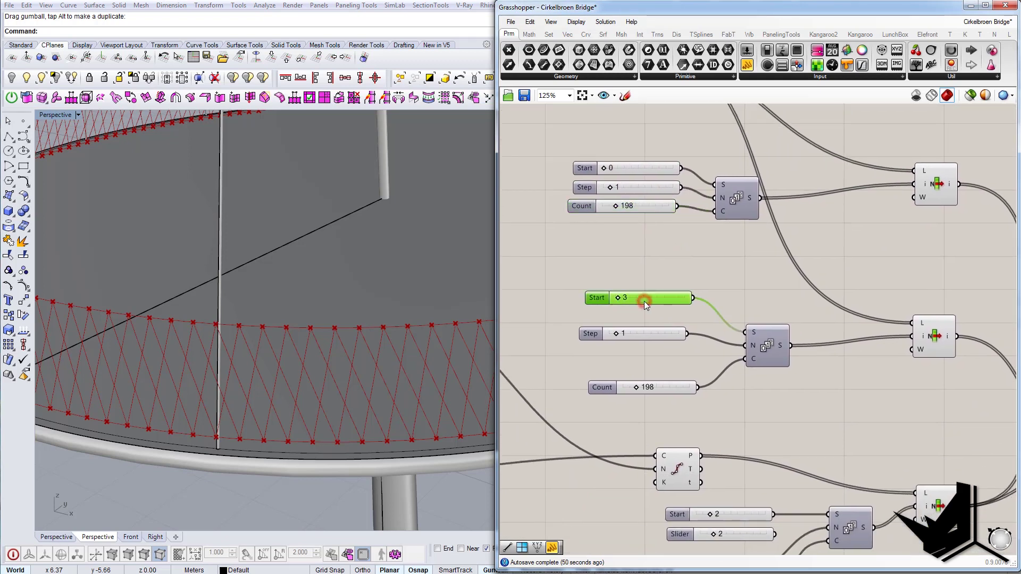
left_click(771, 352)
left_click(937, 345)
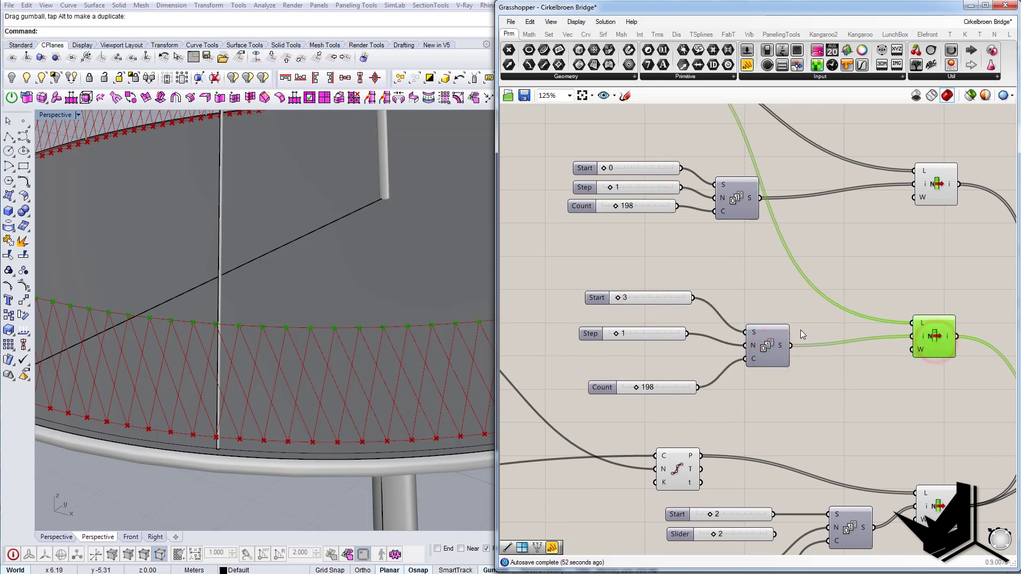
Step: Remove the extra slider beside the lowest Series and stack its Start, Step and Count sliders neatly
right_click_drag(867, 545, 840, 438)
left_click(693, 471)
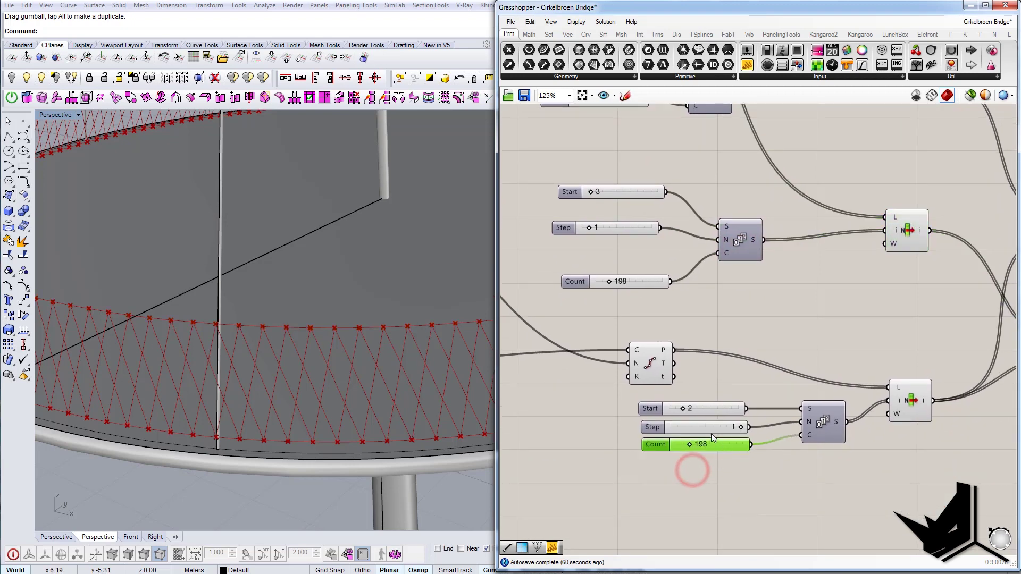
left_click(711, 432)
Step: Inspect the lower railing points from the lowest List Item and follow its output to the two Line components
left_click(901, 402)
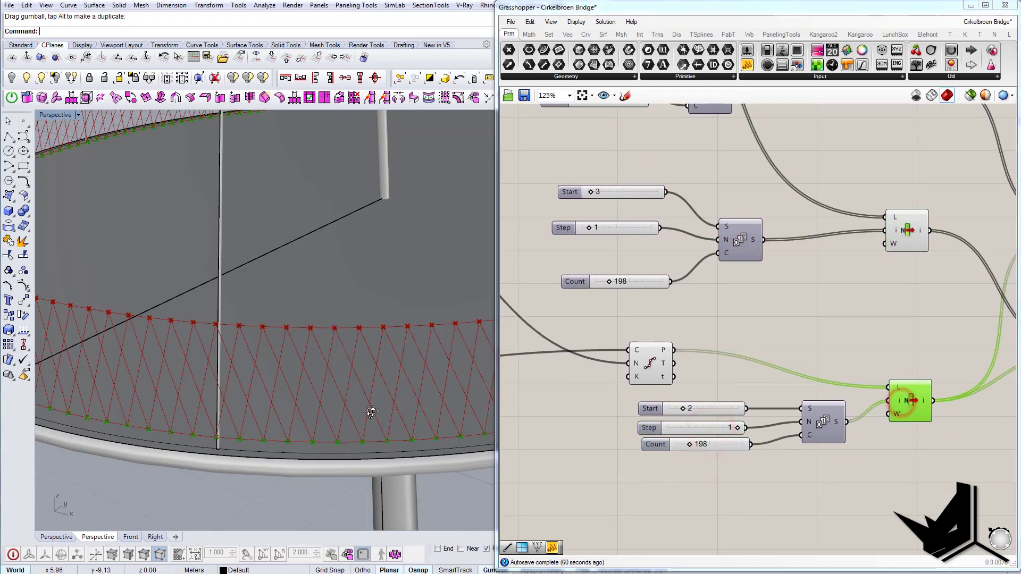
scroll(346, 331, "up", 1)
scroll(696, 391, "down", 3)
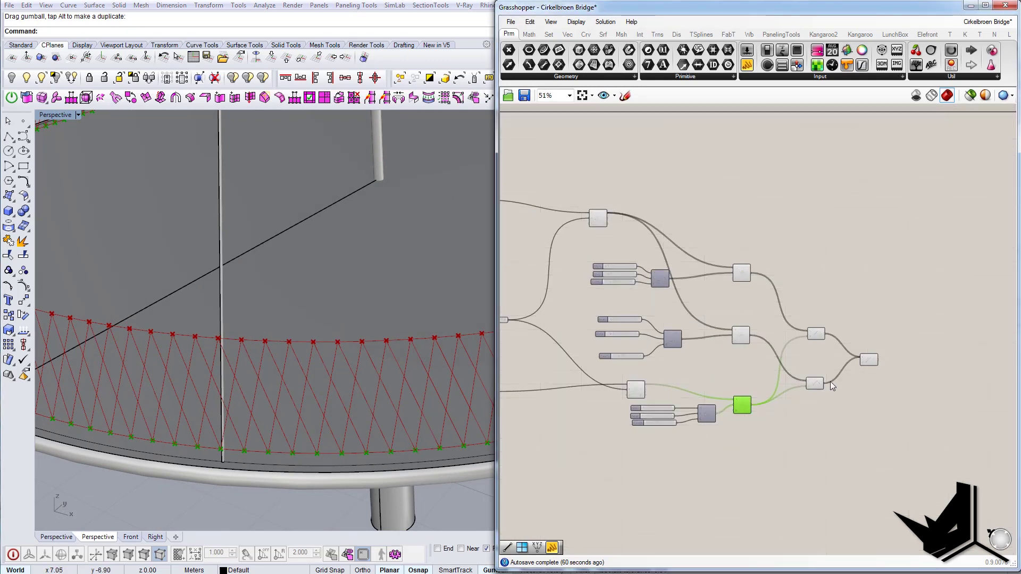
scroll(831, 381, "up", 2)
left_click(804, 394)
right_click_drag(804, 394, 793, 405)
Step: Turn off the preview of the Join Curves component
left_click(900, 355)
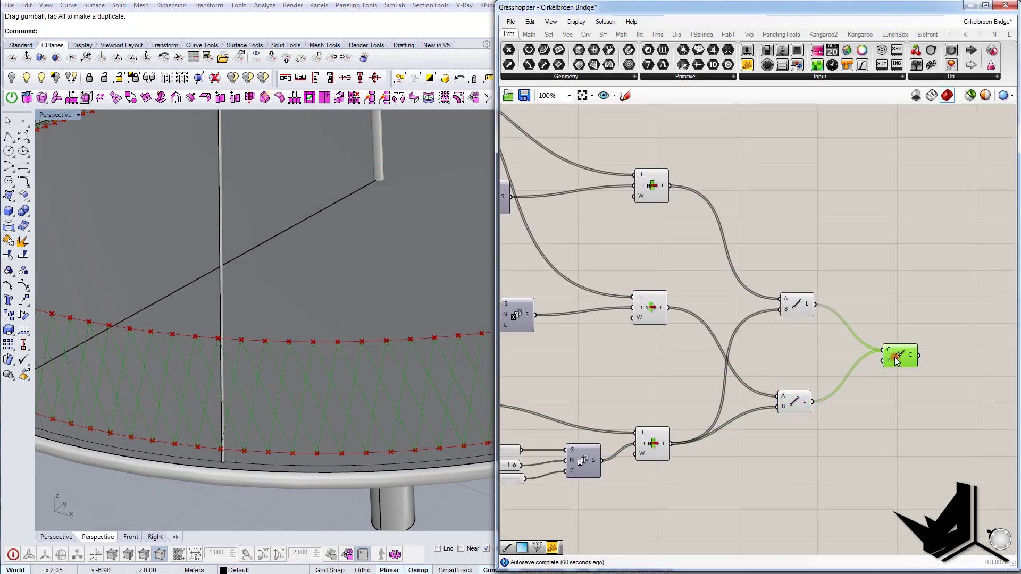
right_click(898, 355)
left_click(918, 381)
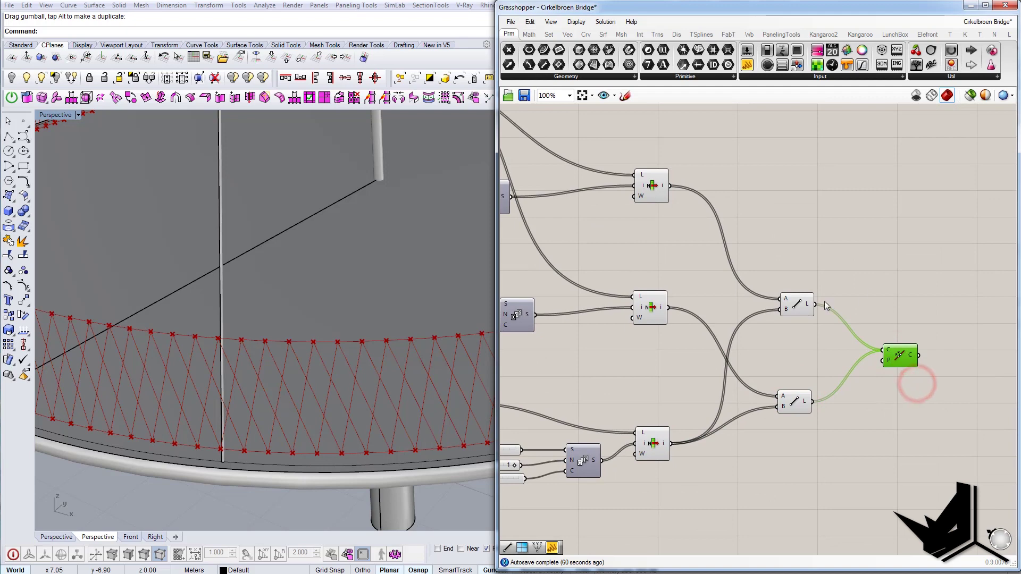
Step: Compare the two diagonal directions of the railing by highlighting the lines from each Line component
left_click(796, 305)
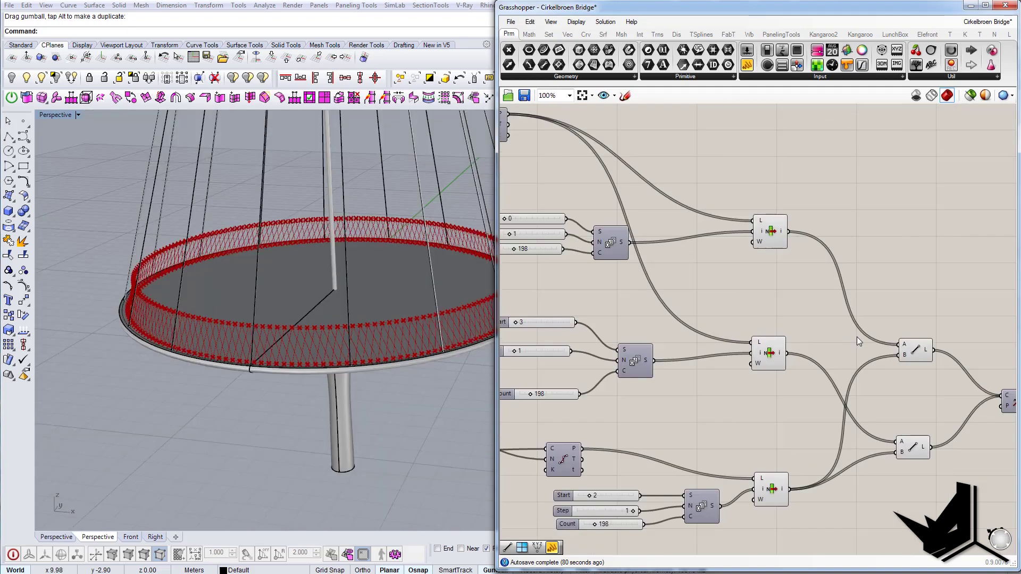
left_click(915, 351)
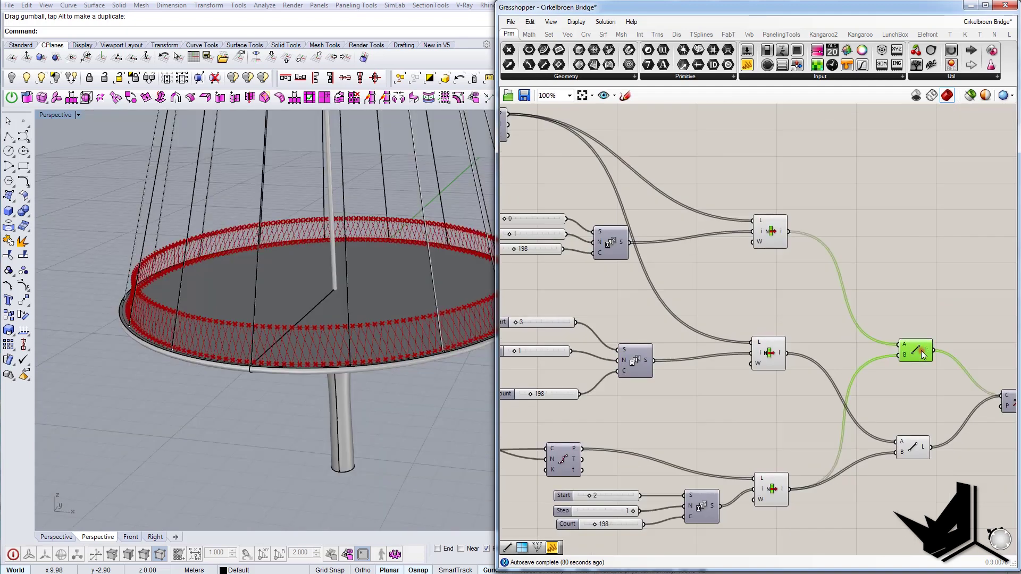
scroll(356, 372, "up", 5)
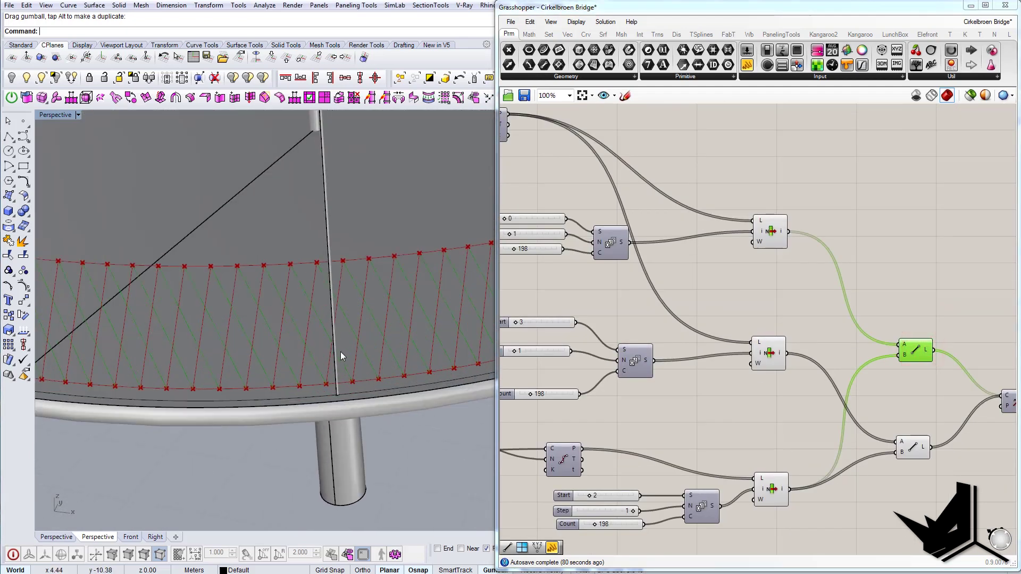
right_click_drag(909, 411, 884, 382)
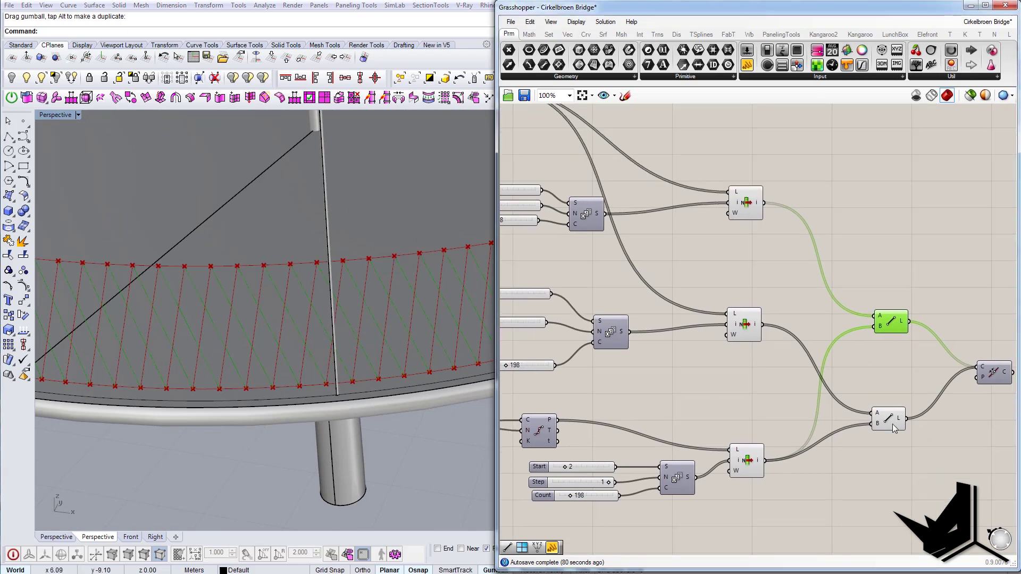
left_click(888, 419)
left_click(892, 322)
left_click(895, 336)
left_click(889, 414)
right_click_drag(908, 381, 829, 366)
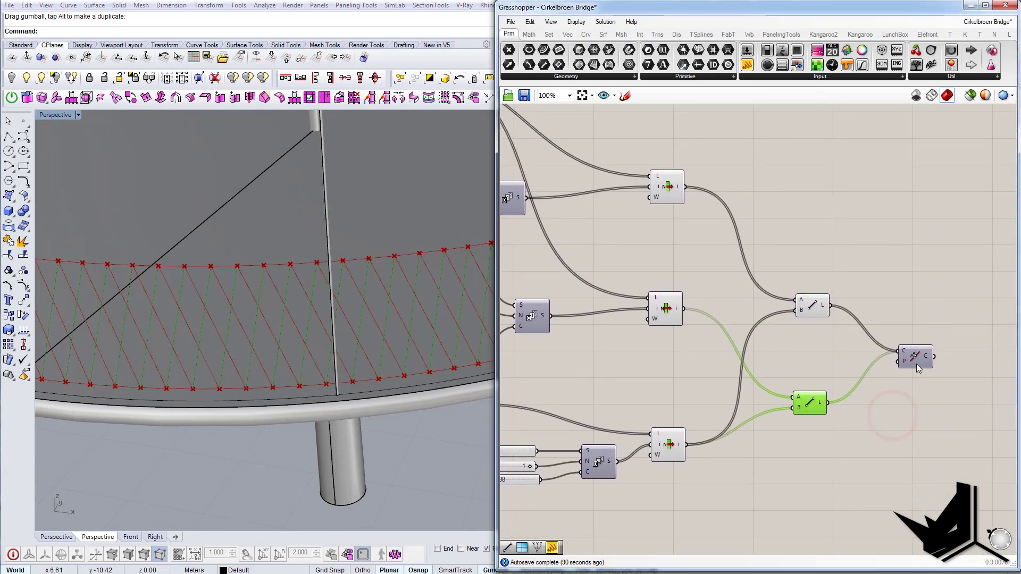
Step: Turn the preview of the Join Curves component back on and highlight its complete lattice
right_click(913, 356)
left_click(941, 379)
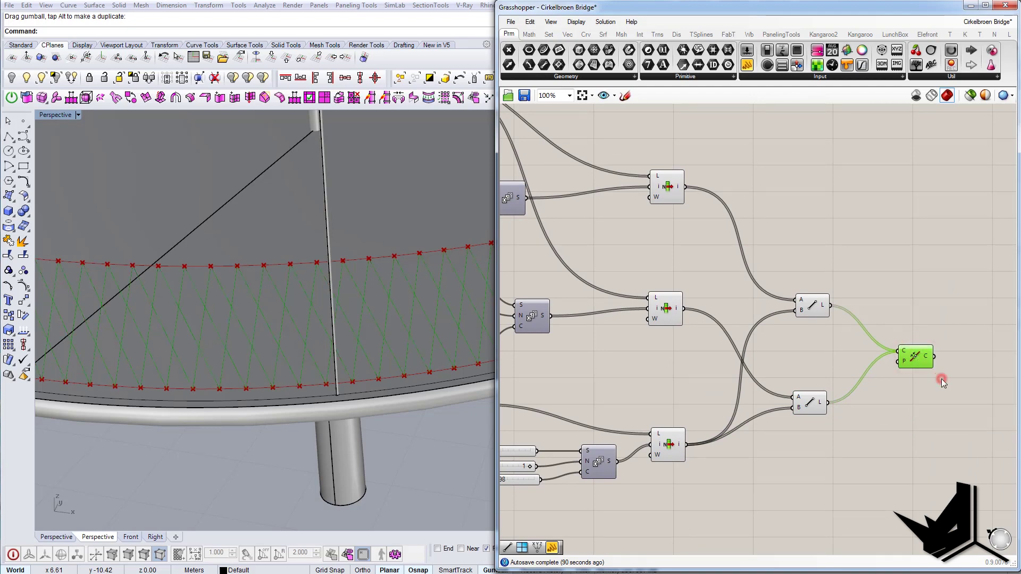
left_click(939, 311)
left_click(914, 356)
Step: Bake the joined lattice curves onto Layer 02 as a group
scroll(851, 440, "down", 3)
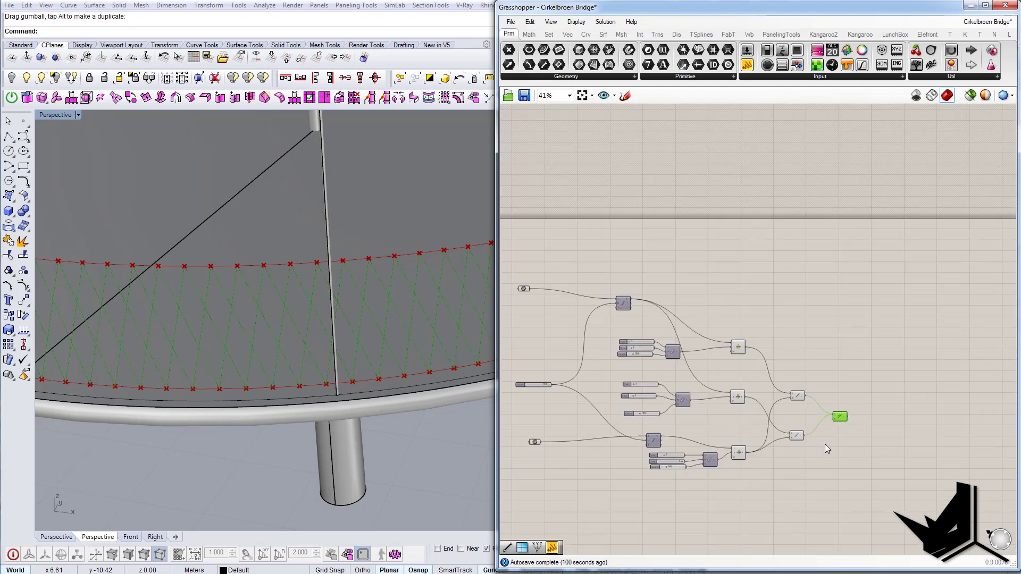
scroll(825, 445, "up", 2)
right_click(845, 394)
left_click(875, 444)
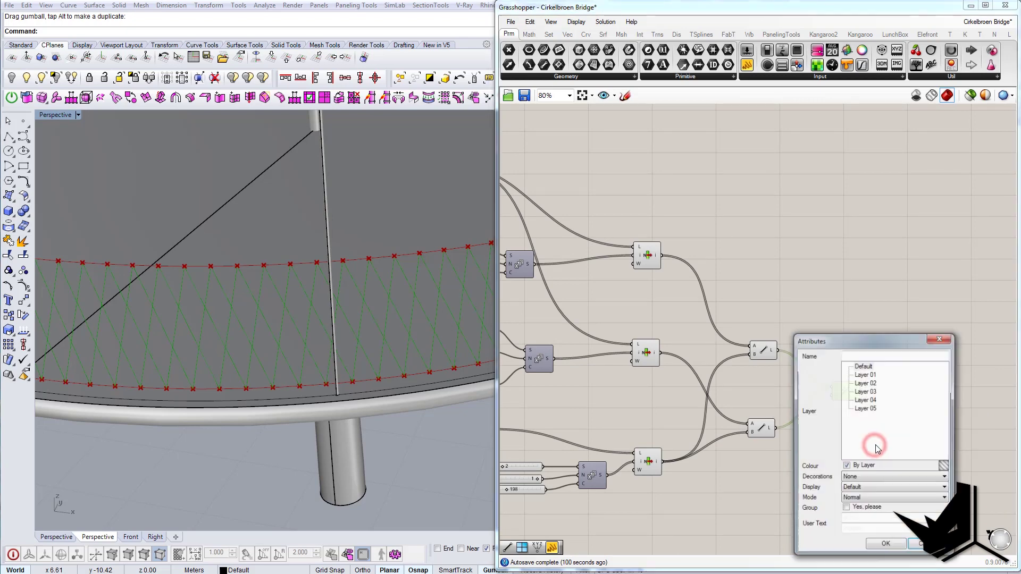
left_click(865, 383)
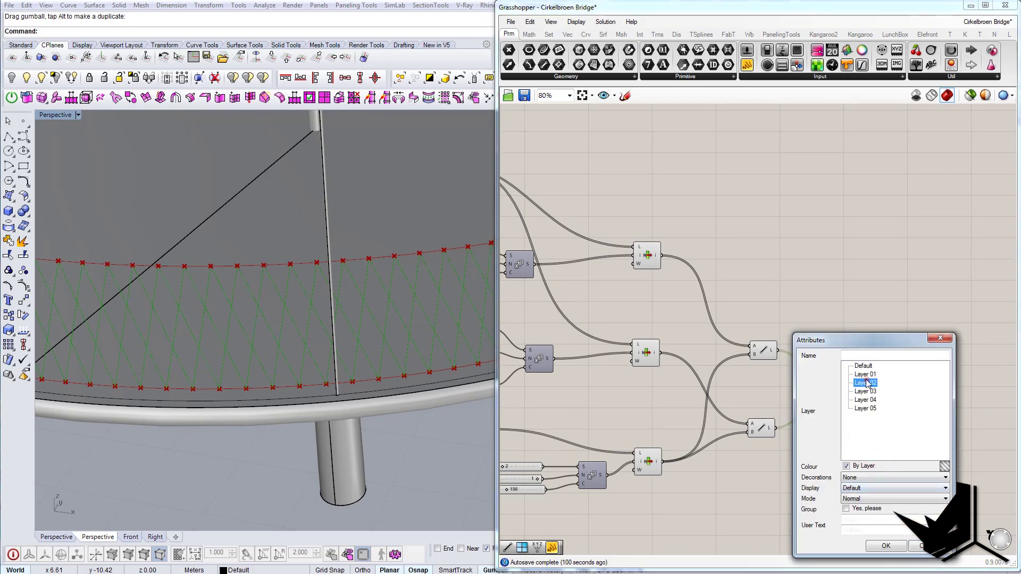
left_click(858, 508)
left_click(889, 547)
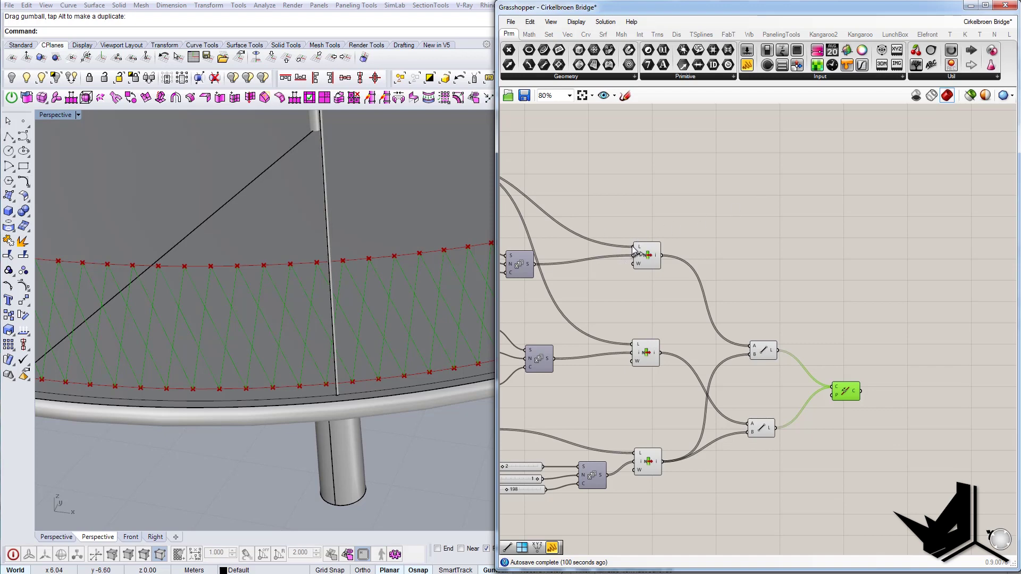
Step: Save the Grasshopper definition and return to the full Rhino window
scroll(634, 249, "down", 4)
scroll(699, 241, "up", 2)
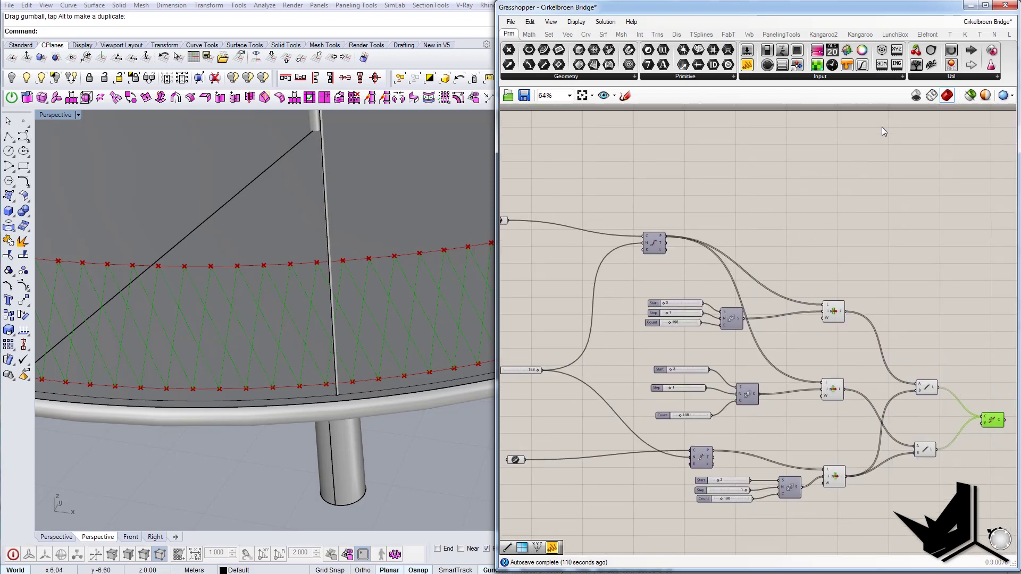
left_click(511, 22)
left_click(534, 79)
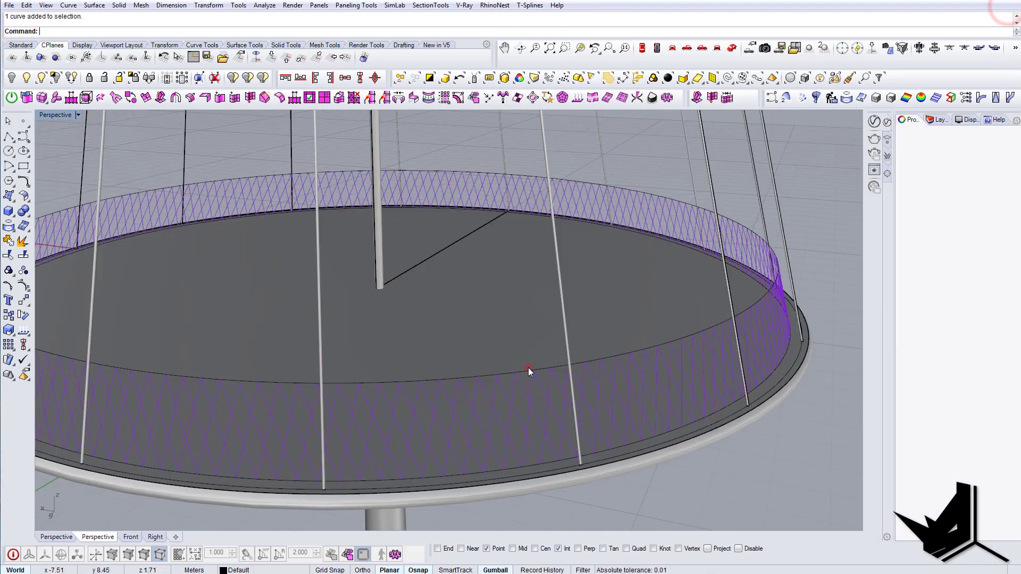
Step: Select the circular curve along the railing's upper edge and inspect the baked lattice around the deck
left_click(528, 368)
right_click_drag(614, 394, 268, 252)
right_click_drag(571, 261, 590, 265, "shift")
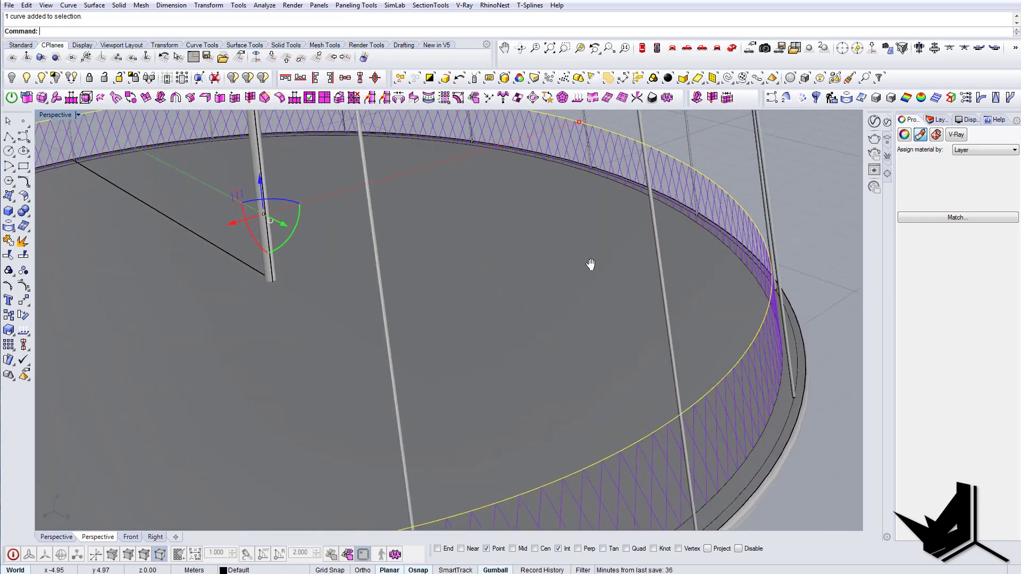
scroll(574, 269, "down", 5)
right_click_drag(389, 245, 458, 235, "shift")
right_click_drag(211, 277, 287, 323)
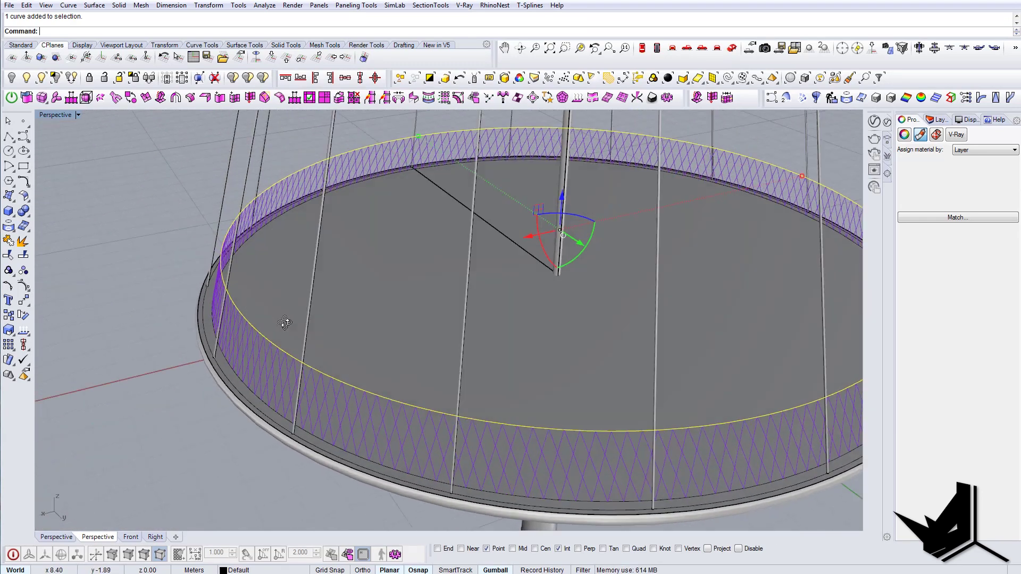
scroll(438, 274, "up", 6)
scroll(438, 275, "down", 4)
scroll(732, 272, "up", 6)
scroll(732, 271, "down", 8)
right_click_drag(706, 312, 495, 297, "shift")
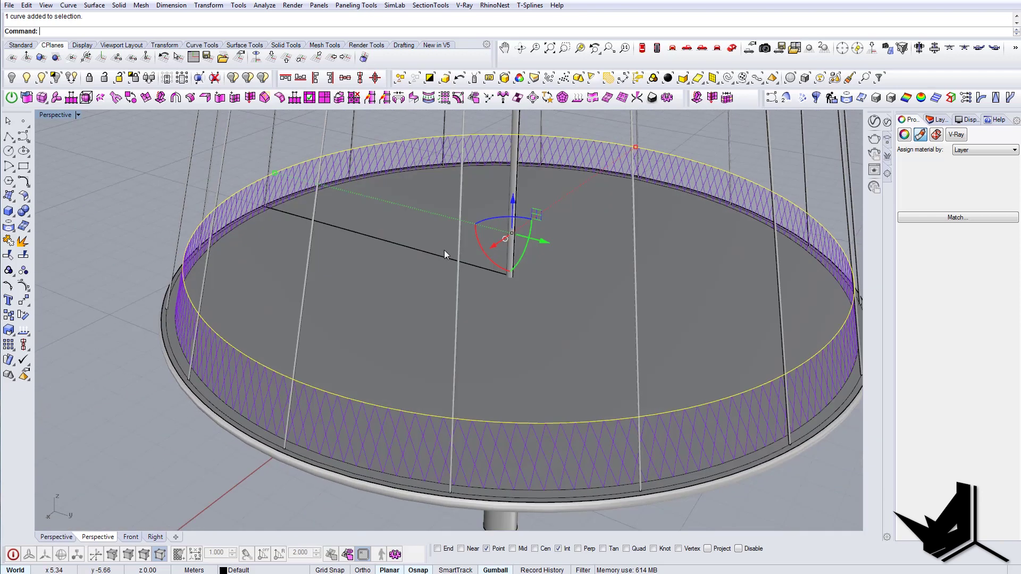
Step: Make a slightly scaled copy of the circular curve along the railing's upper edge, close beside the original
right_click_drag(445, 250, 537, 269)
scroll(420, 278, "up", 10)
left_click_drag(423, 275, 424, 288, "alt")
scroll(417, 281, "up", 2)
Step: Select both concentric circles on the railing's upper edge and fill the gap between them with a planar surface
left_click(417, 282)
scroll(423, 276, "down", 1)
right_click_drag(410, 281, 506, 299)
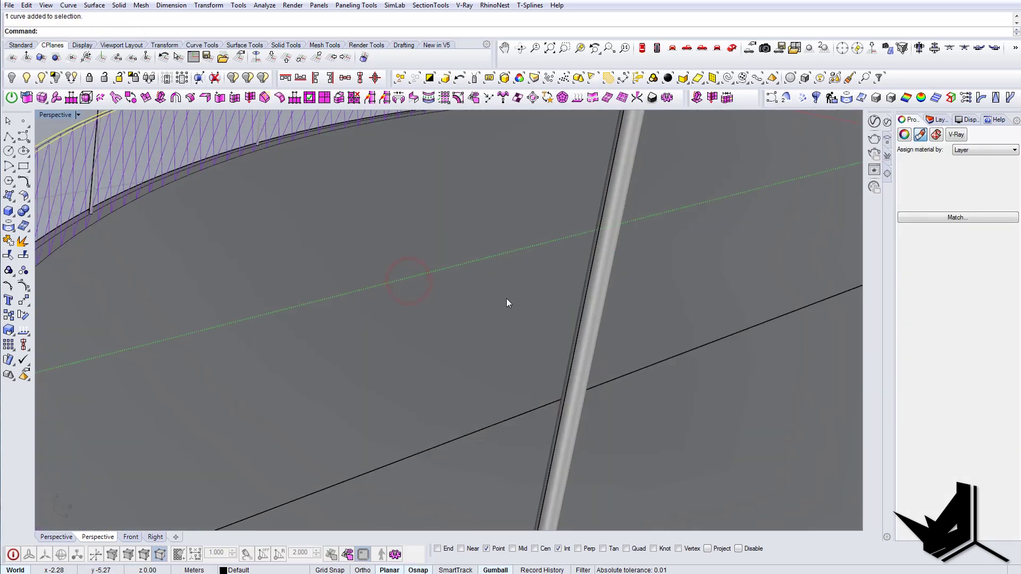
type("ps")
key("Return")
scroll(492, 346, "down", 6)
right_click_drag(446, 319, 497, 281, "shift")
key("Escape")
Step: Select the flat ring surface on the railing's upper edge and extrude it slightly vertically to form a thin handrail
scroll(321, 365, "up", 4)
right_click_drag(321, 369, 390, 369)
left_click(390, 368)
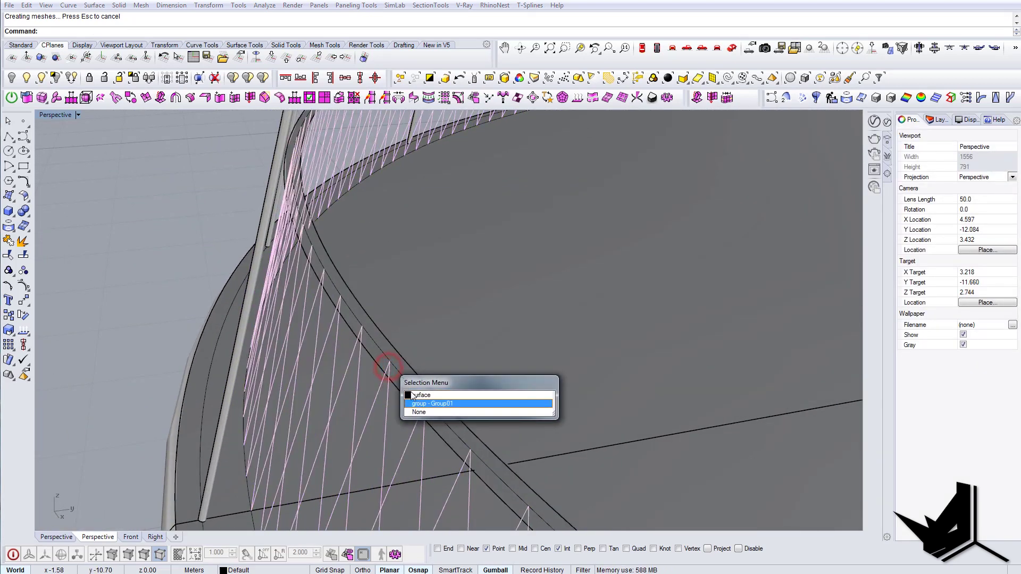
left_click(419, 395)
type("ExtrudeSrf")
key("Return")
key("Escape")
scroll(435, 333, "down", 6)
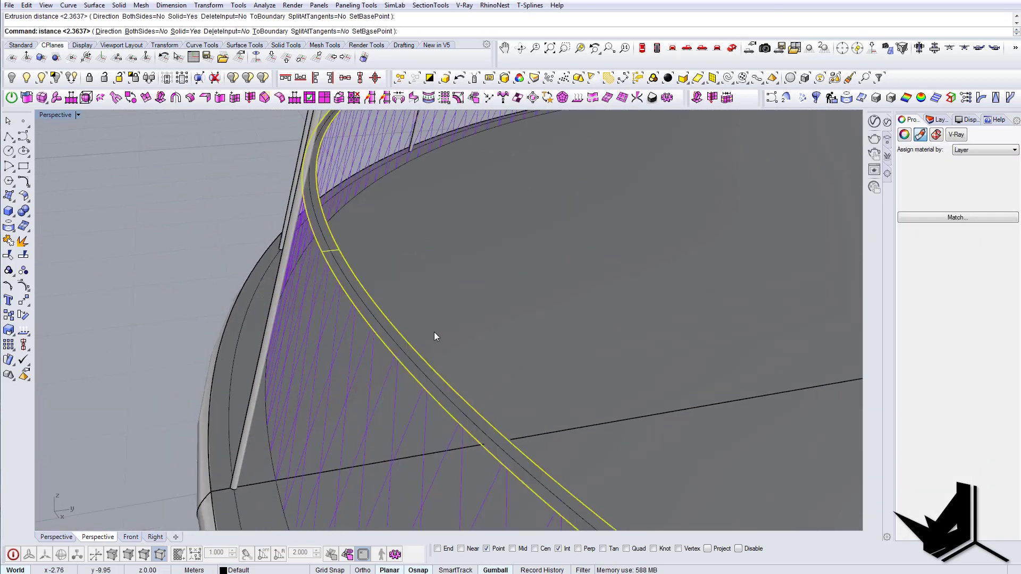
scroll(440, 348, "down", 3)
right_click_drag(646, 276, 491, 239, "shift")
scroll(654, 293, "down", 5)
right_click_drag(680, 303, 612, 263)
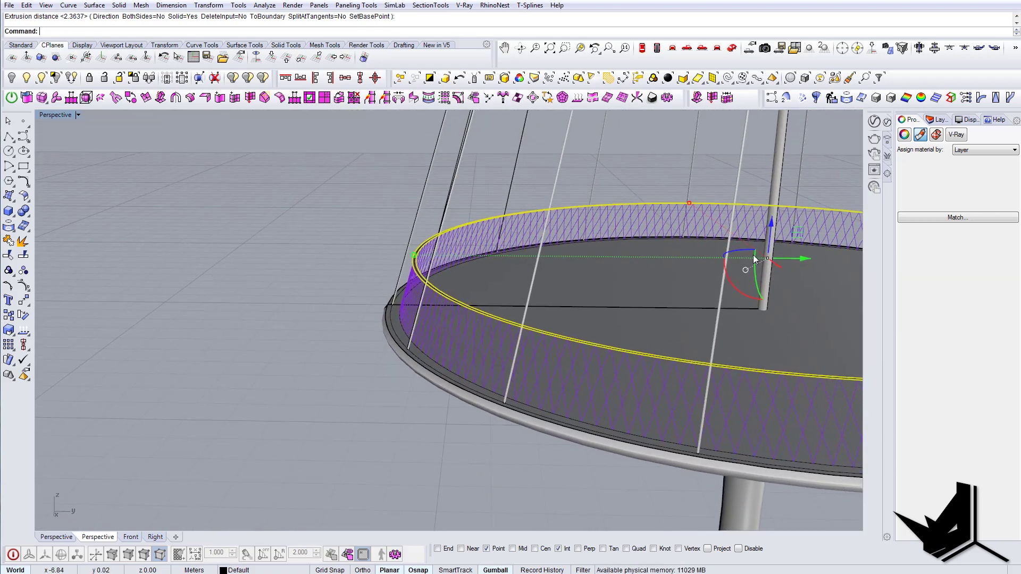
scroll(779, 239, "up", 5)
left_click_drag(774, 233, 774, 227, "ctrl+alt")
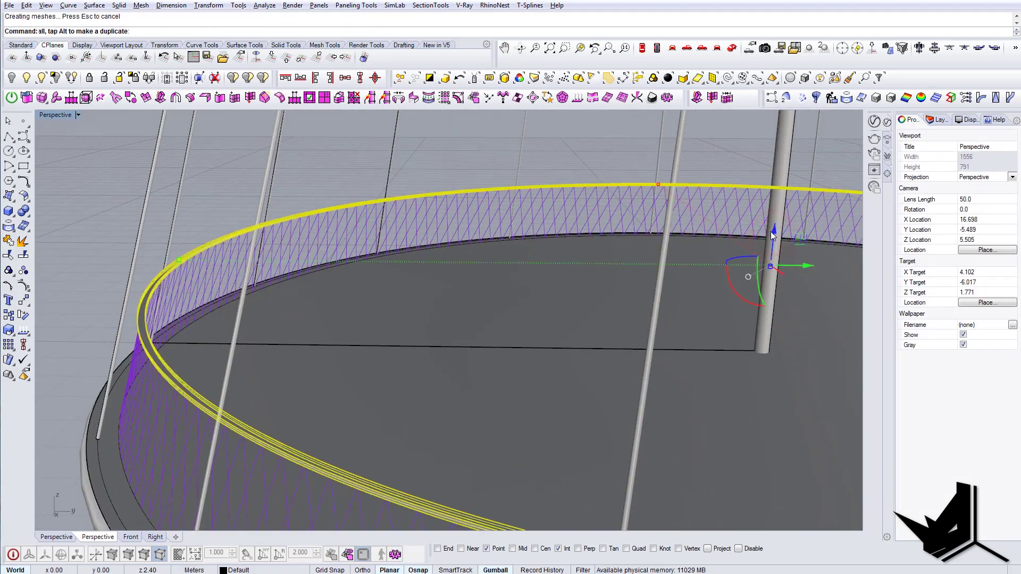
key("Escape")
Step: Inspect the handrail and the baked lattice around the deck from several sides, checking the lattice curves
right_click_drag(303, 321, 288, 325)
scroll(289, 324, "down", 11)
right_click_drag(553, 390, 415, 384)
scroll(542, 348, "up", 4)
right_click_drag(542, 345, 551, 420)
scroll(505, 352, "up", 3)
left_click(505, 352)
scroll(516, 352, "down", 2)
key("Escape")
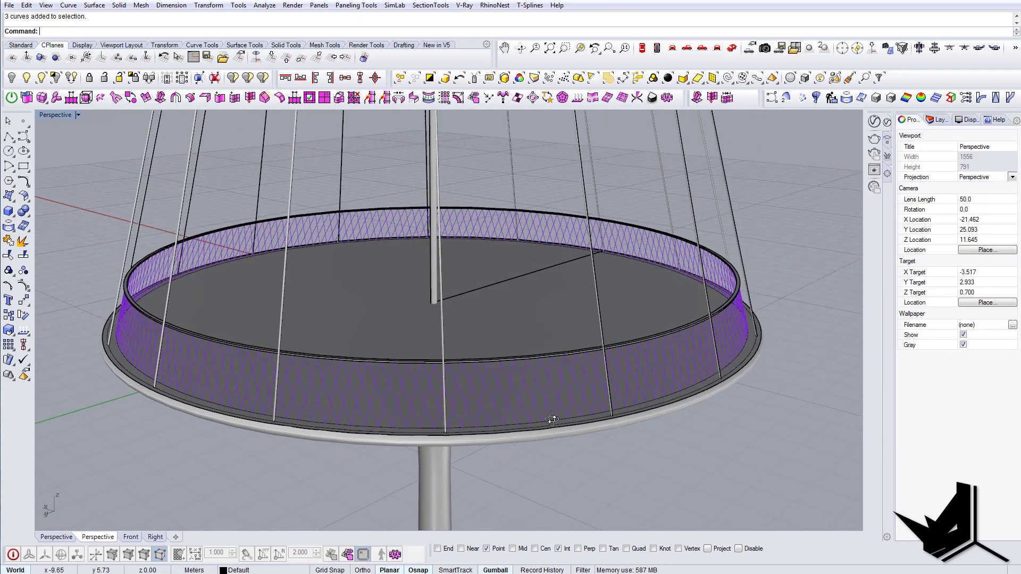
scroll(449, 406, "up", 5)
scroll(422, 404, "down", 8)
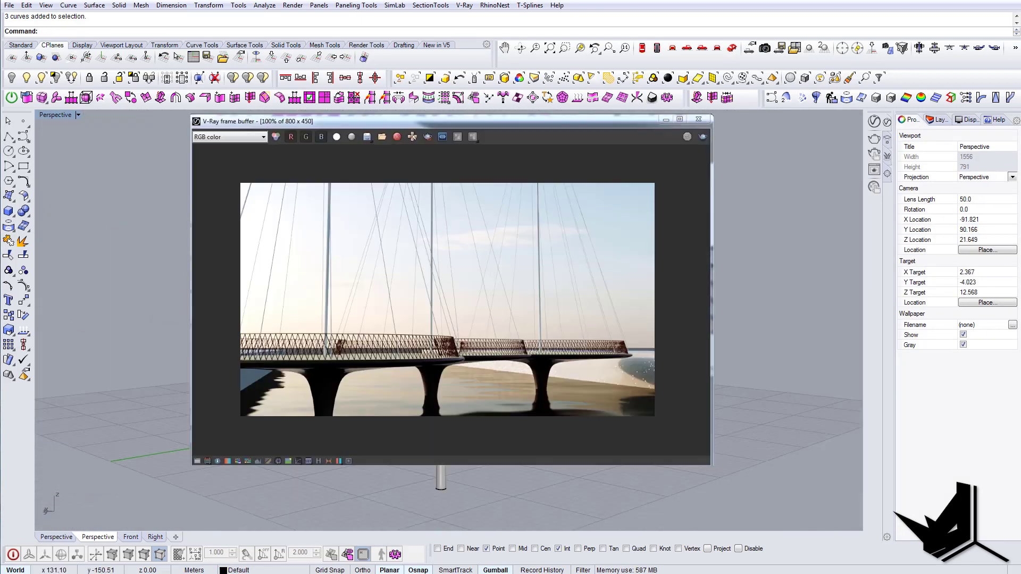